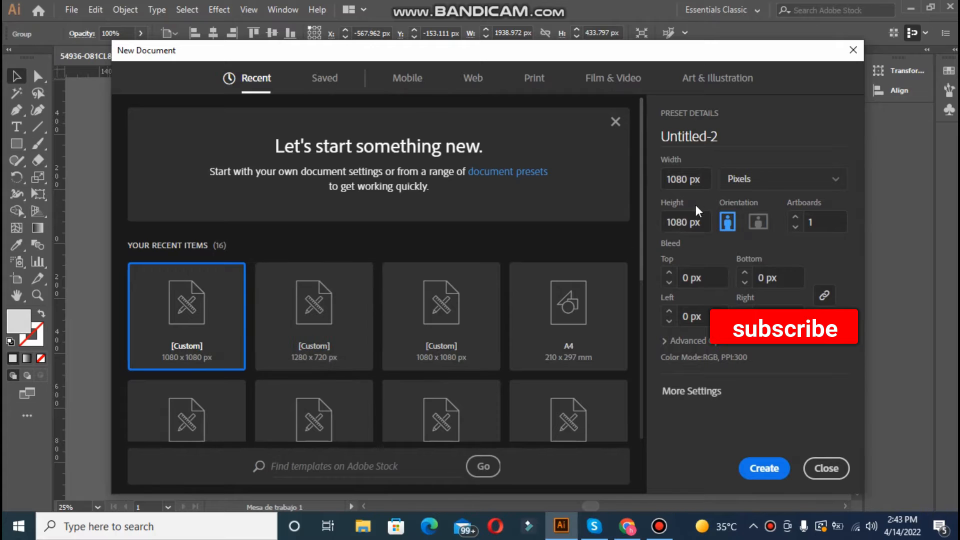
Step: Create a new 1080 x 1080 px document with RGB color mode and 300 ppi raster effects
{"action": "key", "text": "Tab"}
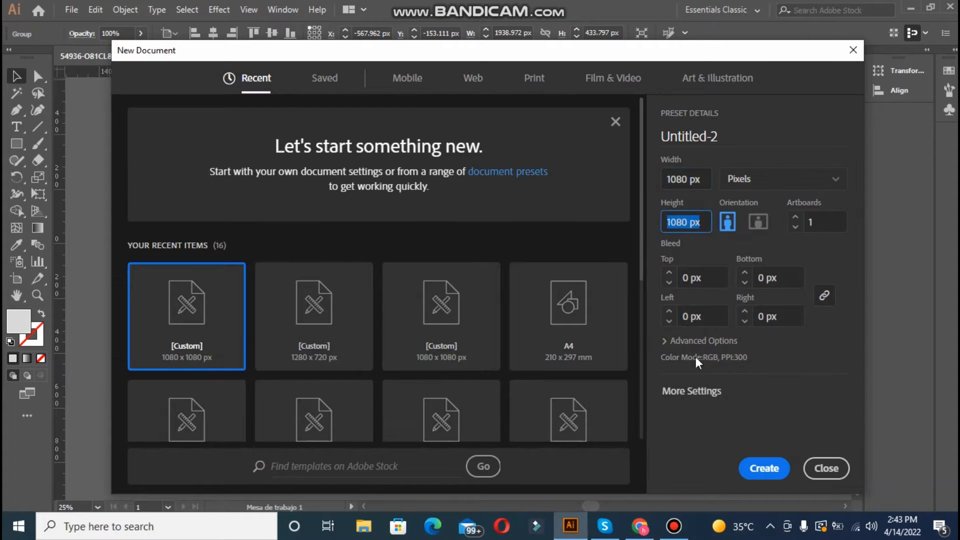
{"action": "left_click", "coordinate": [702, 341]}
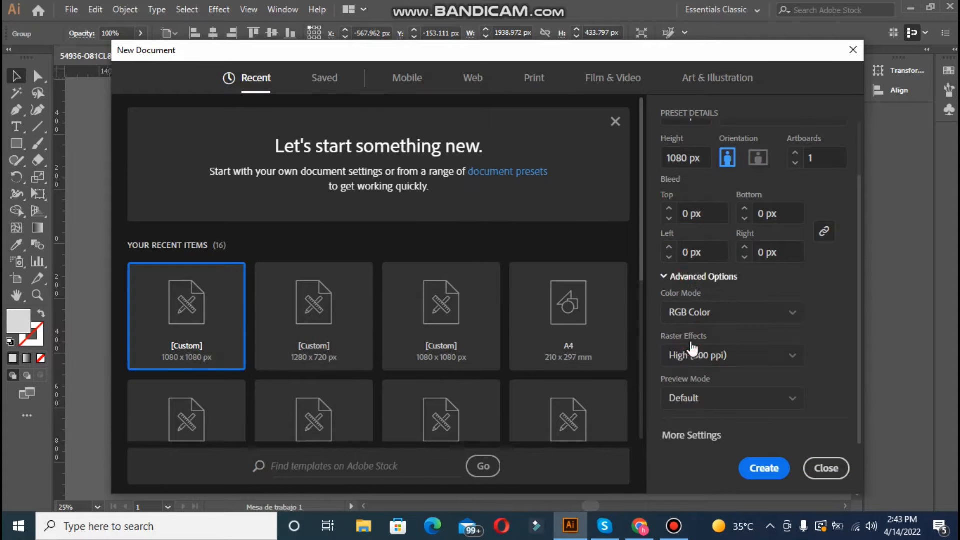
{"action": "left_click", "coordinate": [772, 468]}
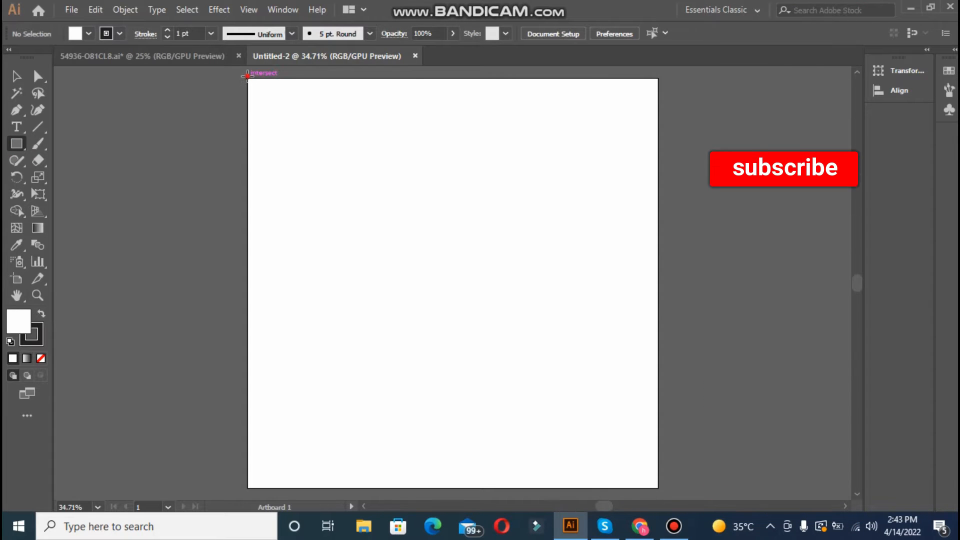
Step: Draw a rectangle covering the whole artboard and fill it with a radial gradient
{"action": "left_click_drag", "start_coordinate": [247, 78], "coordinate": [658, 369]}
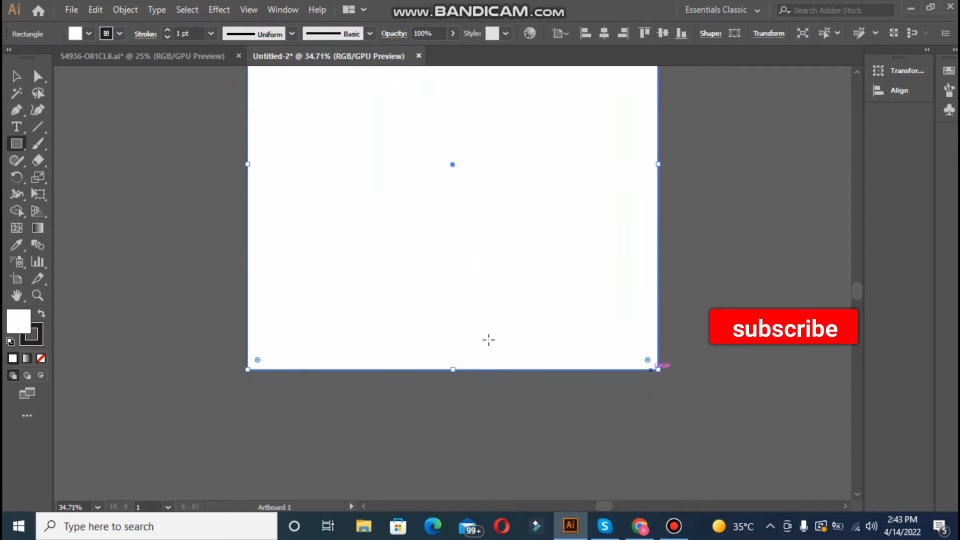
{"action": "left_click", "coordinate": [38, 230]}
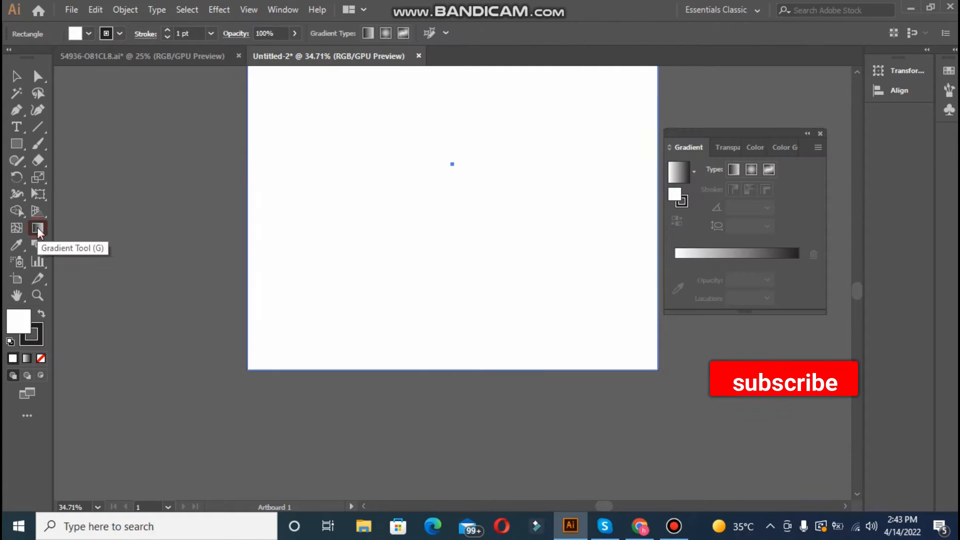
{"action": "left_click_drag", "start_coordinate": [856, 292], "coordinate": [856, 280]}
{"action": "left_click", "coordinate": [751, 170]}
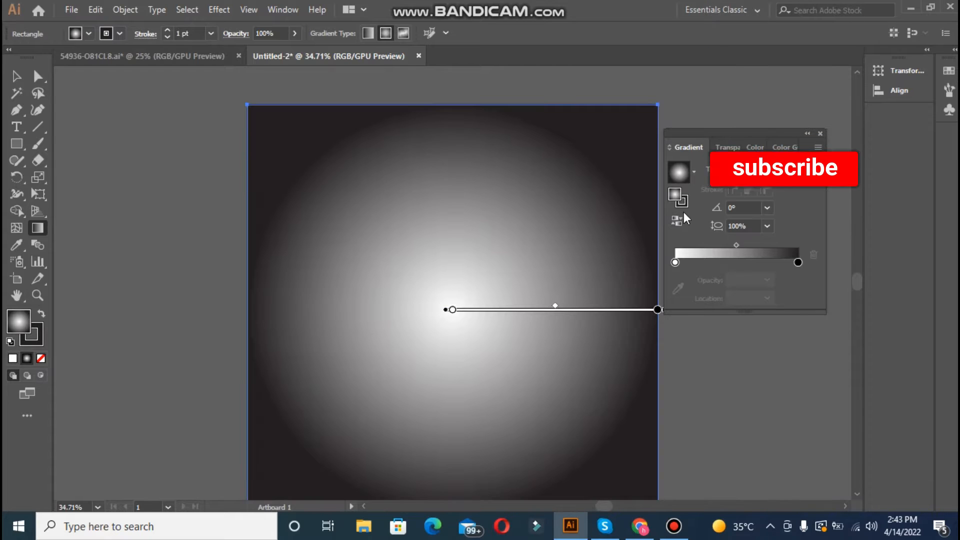
Step: Change the gradient's white center stop to bright red
{"action": "left_click", "coordinate": [674, 263]}
{"action": "double_click", "coordinate": [674, 263]}
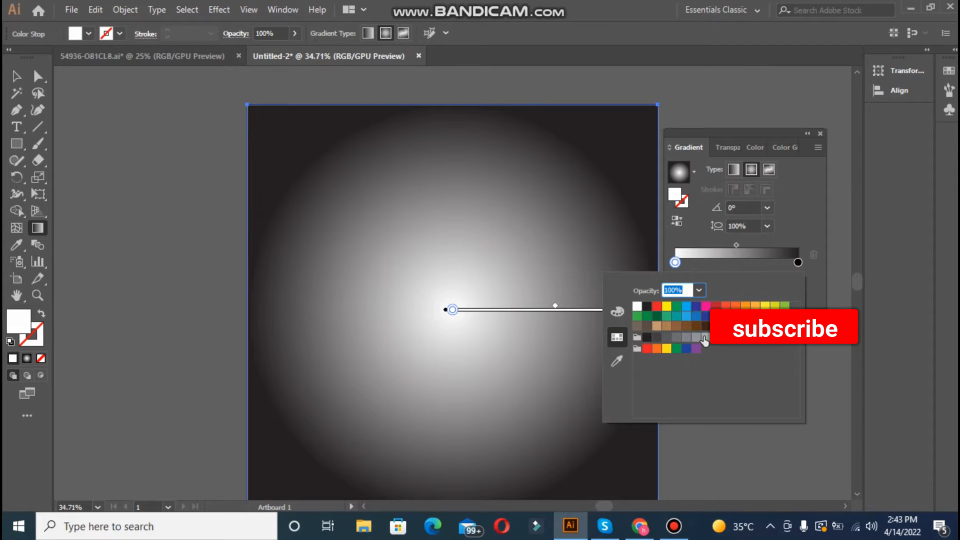
{"action": "left_click", "coordinate": [716, 306]}
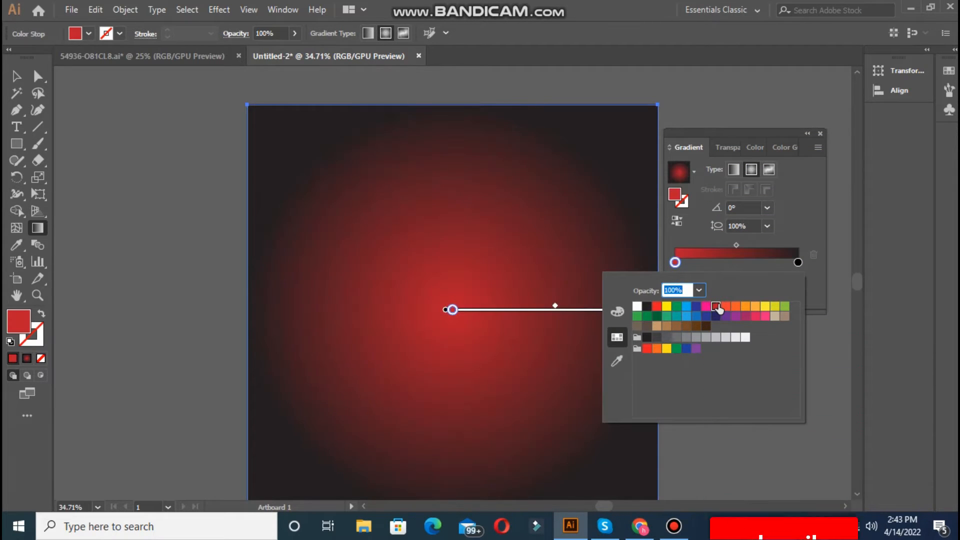
{"action": "left_click", "coordinate": [655, 310]}
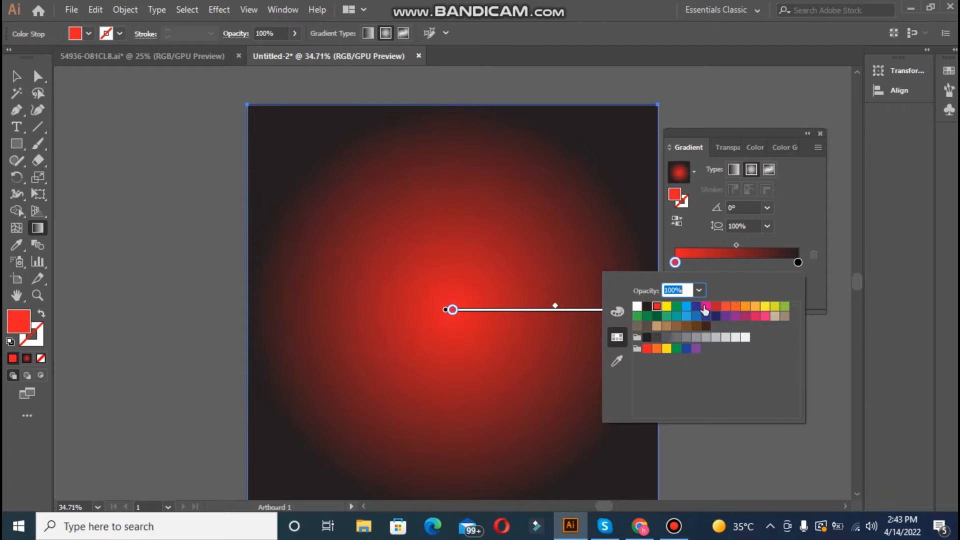
Step: Change the gradient's black outer stop to the dark brown swatch C=50 M=70 Y=80 K=70
{"action": "left_click", "coordinate": [798, 263]}
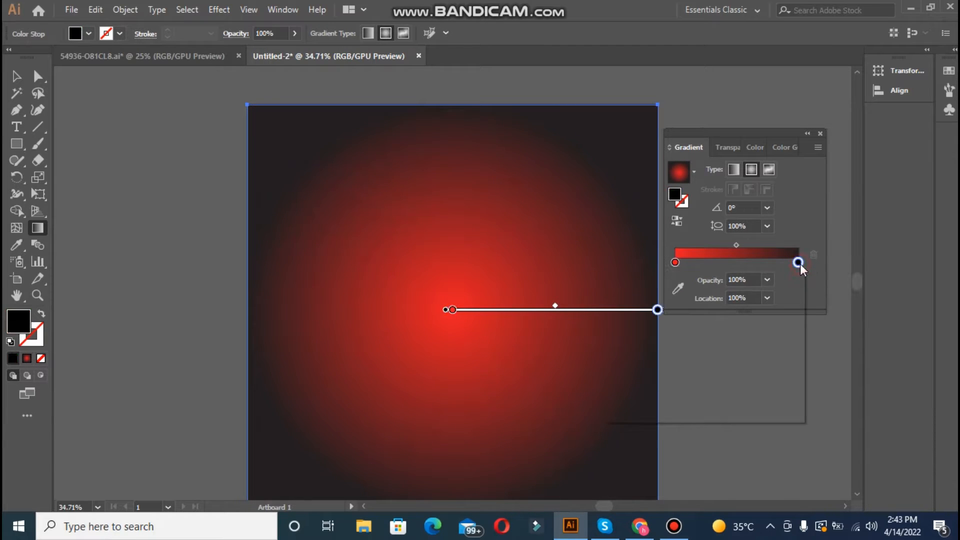
{"action": "double_click", "coordinate": [799, 263]}
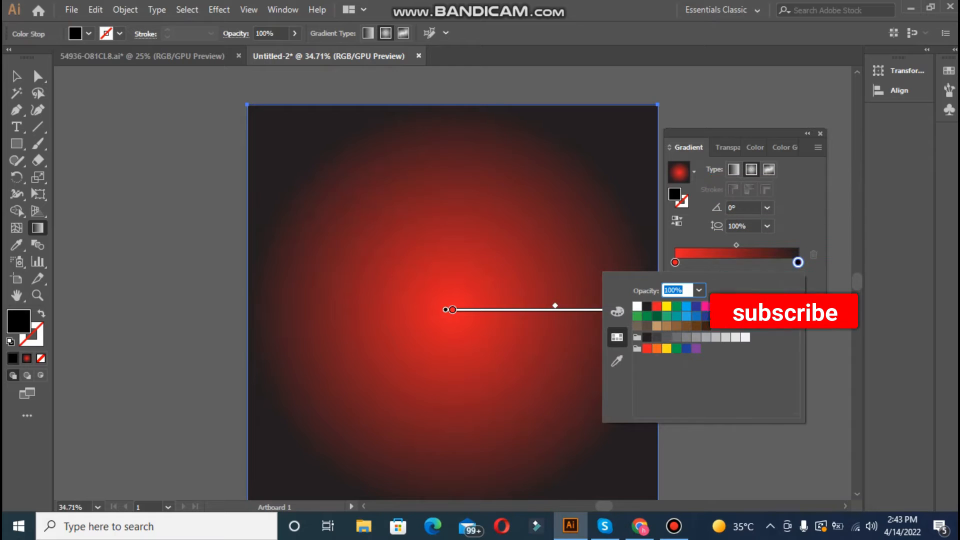
{"action": "left_click", "coordinate": [716, 305]}
{"action": "left_click", "coordinate": [706, 326]}
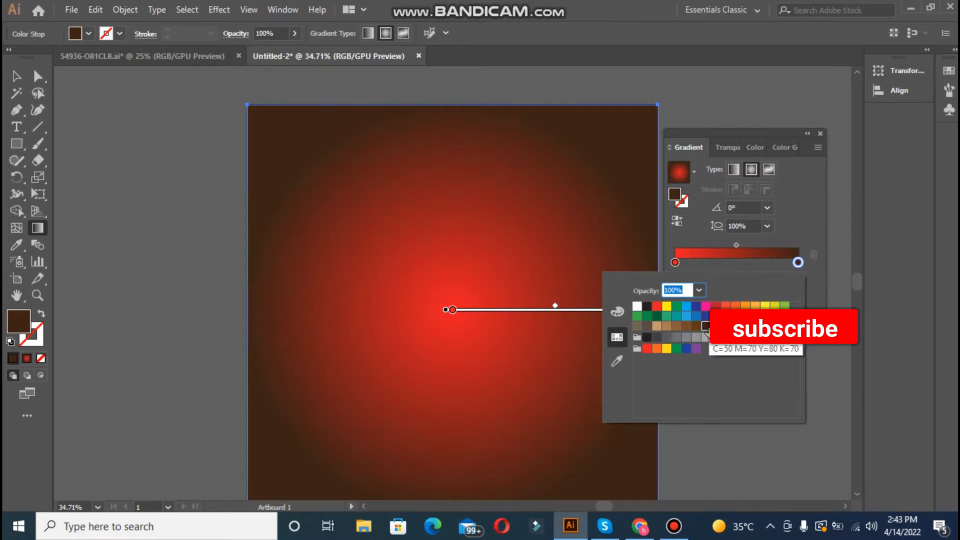
Step: Try pulling the brown gradient stop inward to 85.73% and reversing the gradient direction
{"action": "left_click", "coordinate": [737, 246]}
{"action": "left_click_drag", "start_coordinate": [737, 245], "coordinate": [745, 245]}
{"action": "left_click", "coordinate": [654, 310]}
{"action": "left_click_drag", "start_coordinate": [654, 310], "coordinate": [628, 314]}
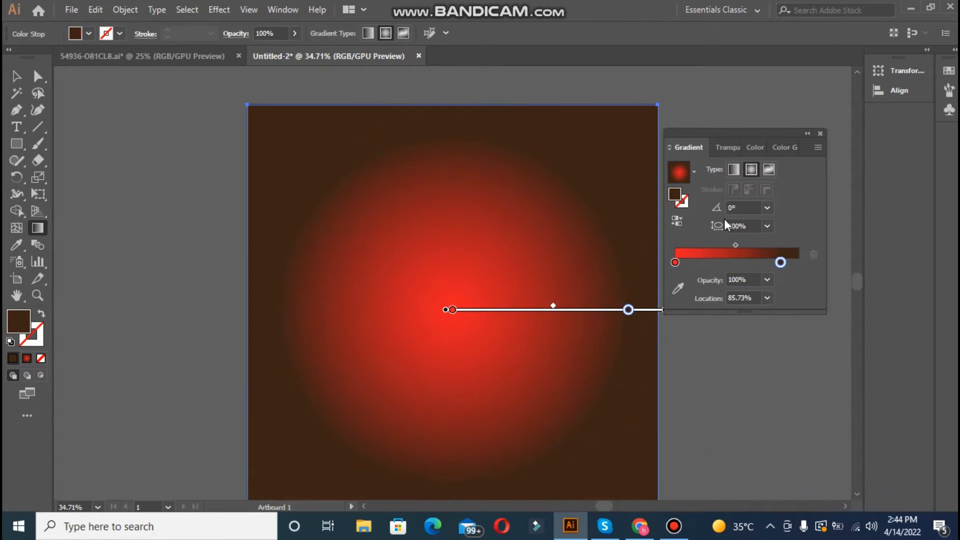
{"action": "left_click", "coordinate": [678, 221]}
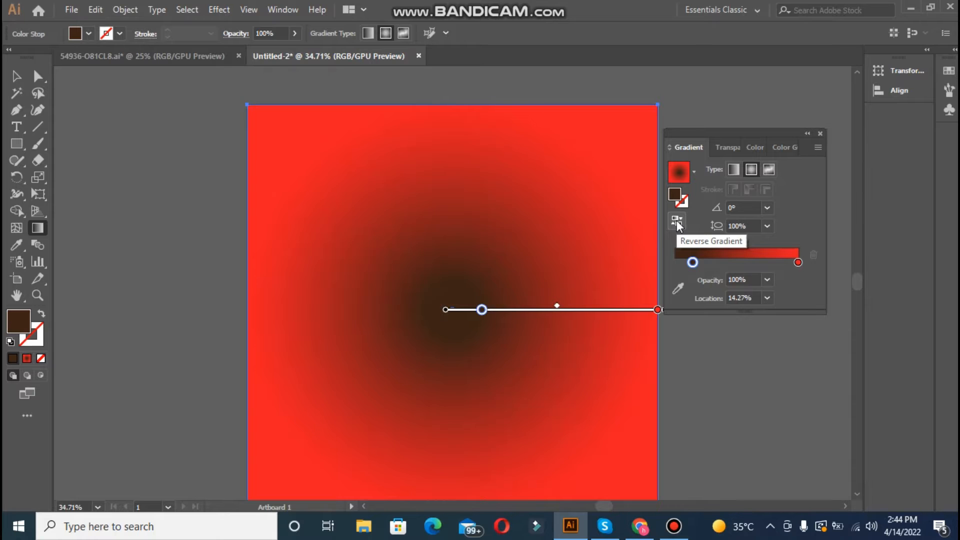
{"action": "left_click", "coordinate": [677, 222]}
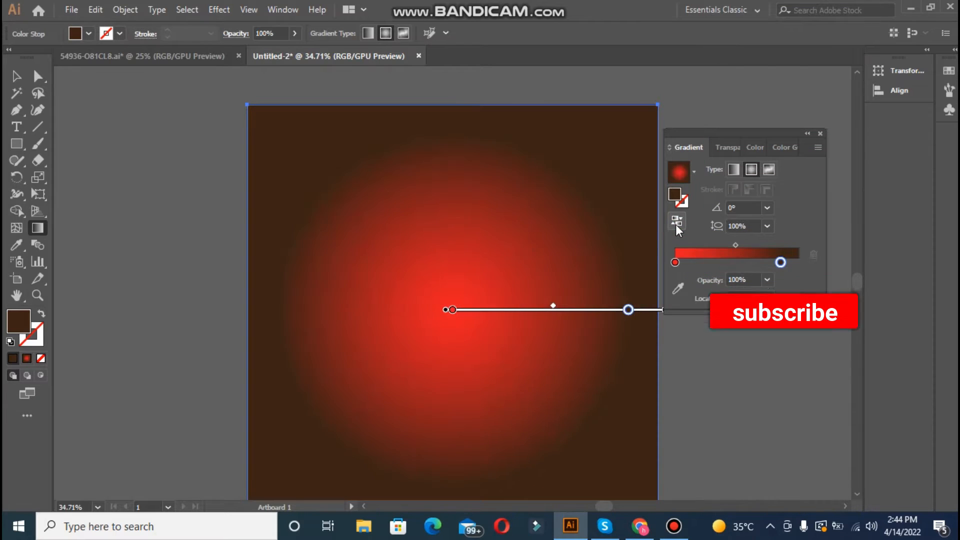
Step: Move the brown gradient stop out to the 100% location and set its opacity to 0%
{"action": "left_click_drag", "start_coordinate": [736, 245], "coordinate": [799, 262]}
{"action": "left_click", "coordinate": [768, 280]}
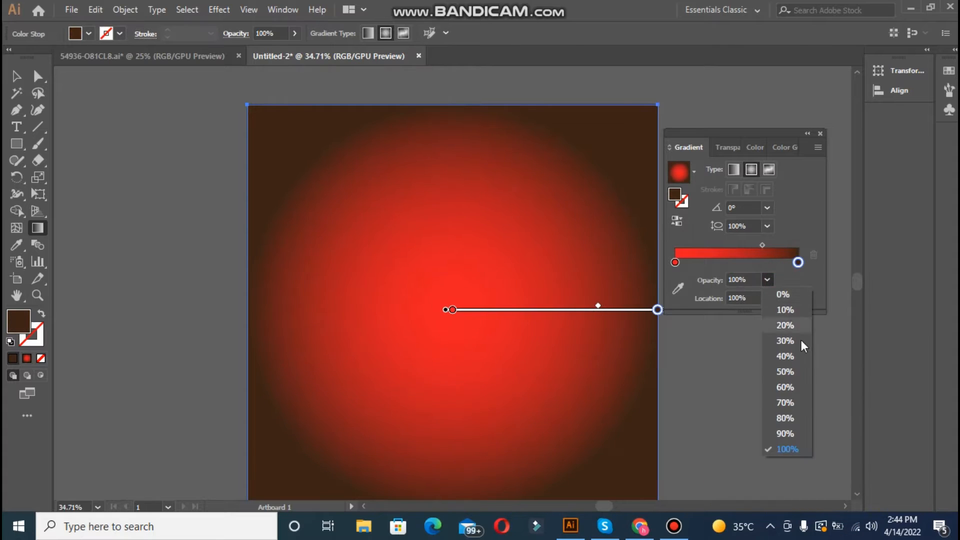
{"action": "left_click", "coordinate": [781, 295]}
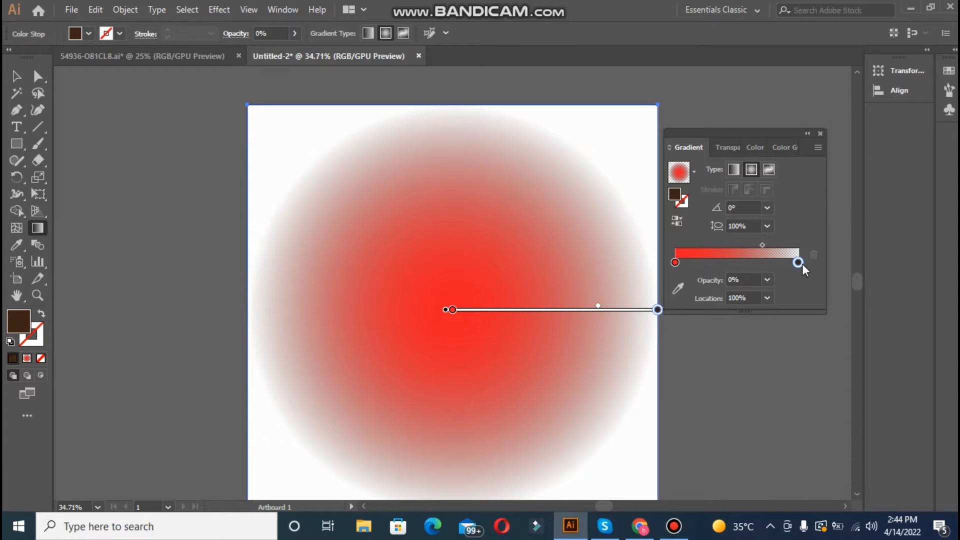
Step: Set the gradient midpoint to about 61.45% and the brown outer stop's opacity to 100%
{"action": "left_click_drag", "start_coordinate": [770, 245], "coordinate": [772, 245]}
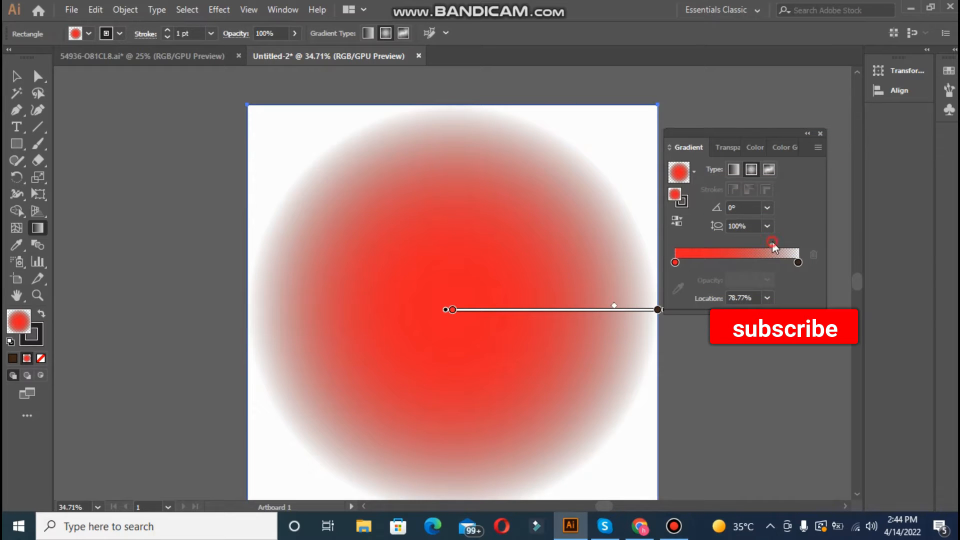
{"action": "left_click_drag", "start_coordinate": [772, 244], "coordinate": [750, 243]}
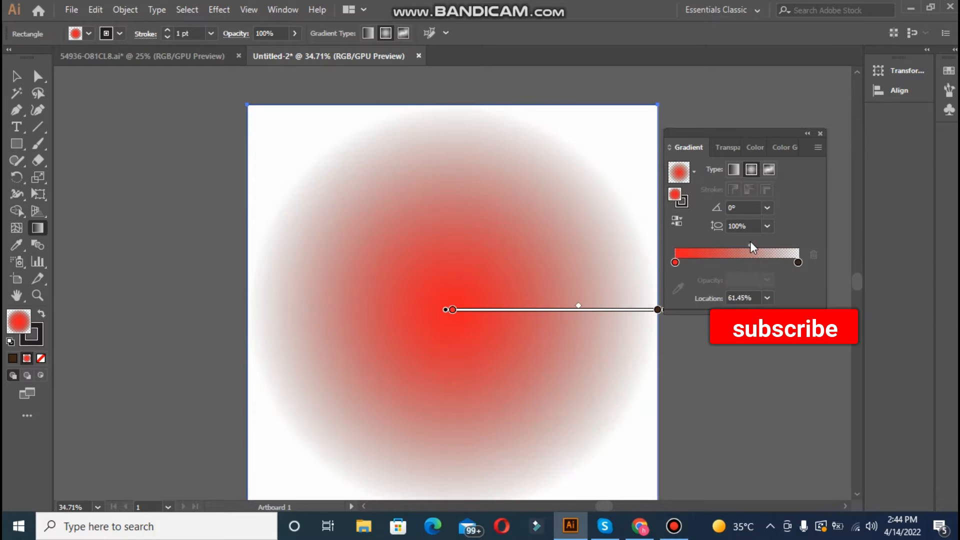
{"action": "left_click", "coordinate": [798, 262]}
{"action": "left_click", "coordinate": [767, 279]}
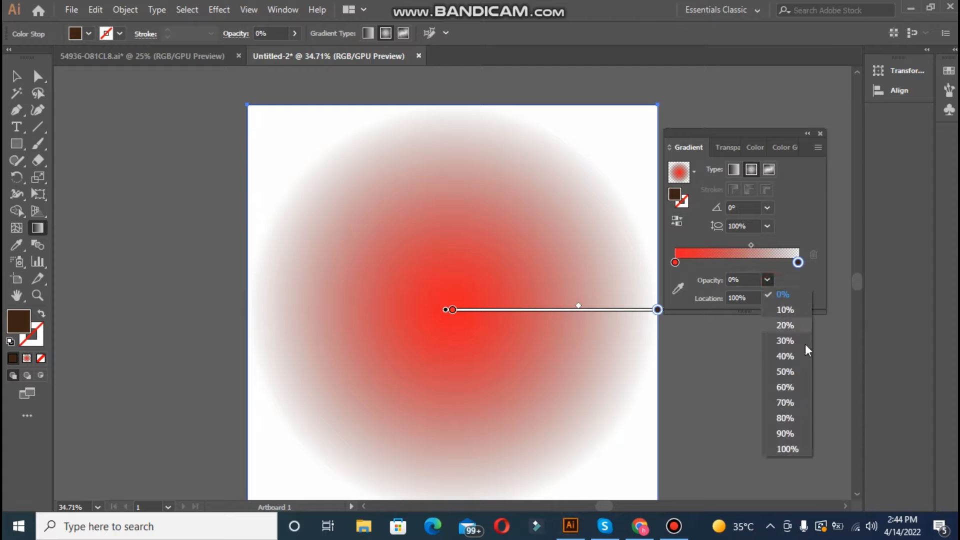
{"action": "left_click", "coordinate": [787, 449]}
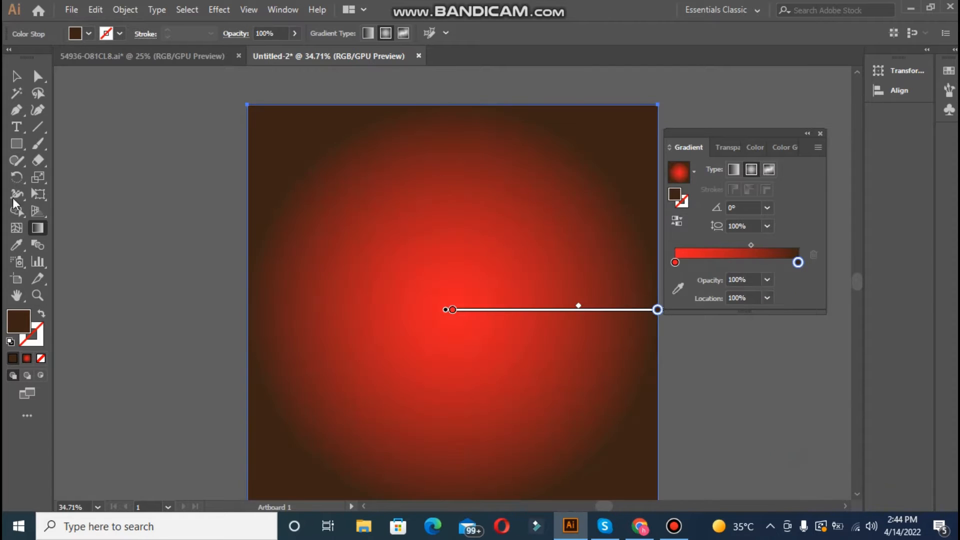
Step: Deselect the background rectangle and close the gradient settings
{"action": "left_click", "coordinate": [16, 77]}
{"action": "left_click", "coordinate": [730, 102]}
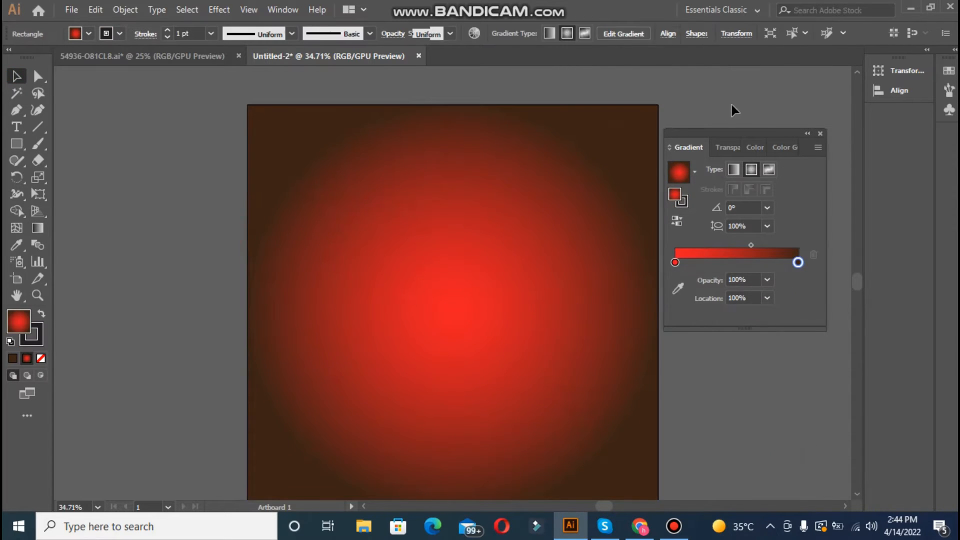
{"action": "left_click", "coordinate": [820, 134]}
{"action": "key", "text": "ctrl+minus"}
{"action": "key", "text": "ctrl+minus"}
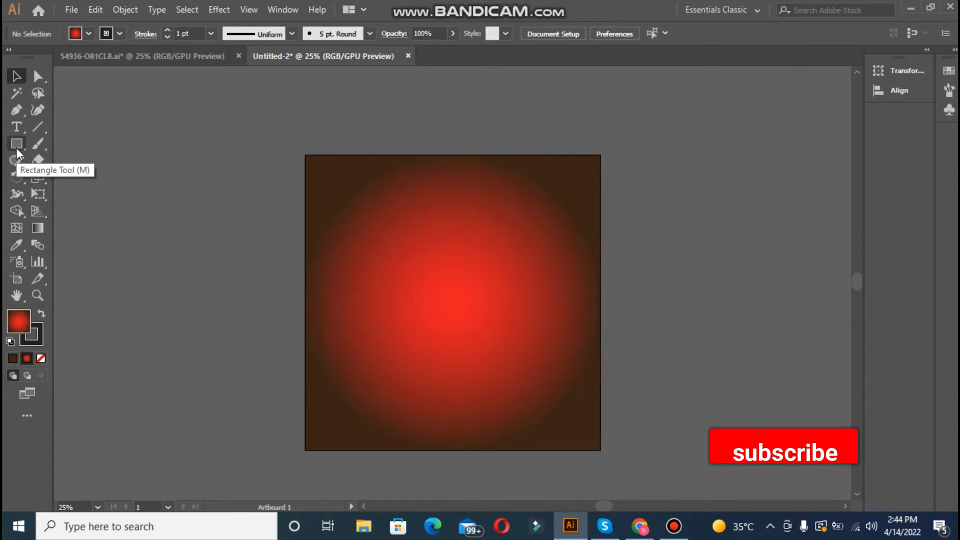
Step: Draw an orange EA8E0A circle about 602 px wide at the artboard's center and place a copy slightly to its left
{"action": "key", "text": "l"}
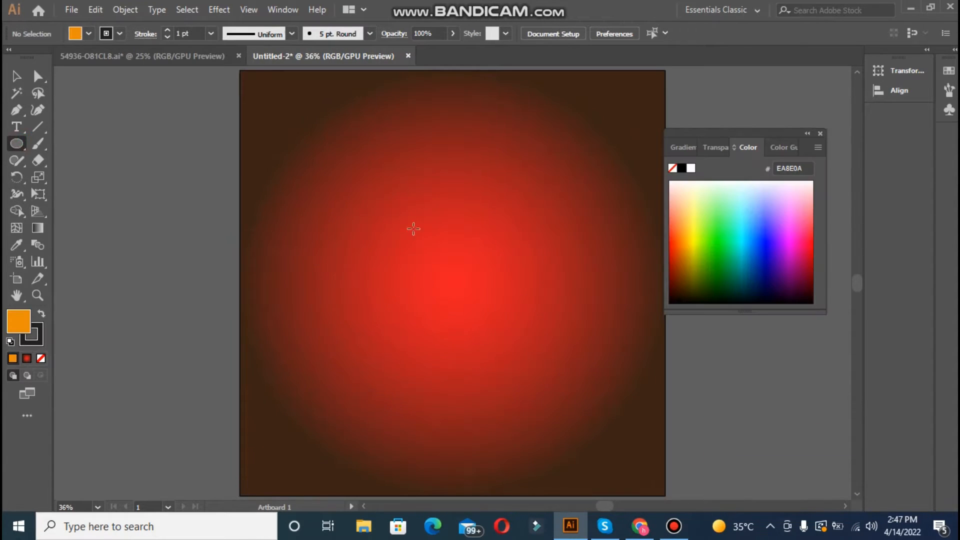
{"action": "left_click_drag", "start_coordinate": [333, 166], "coordinate": [571, 402]}
{"action": "key", "text": "v"}
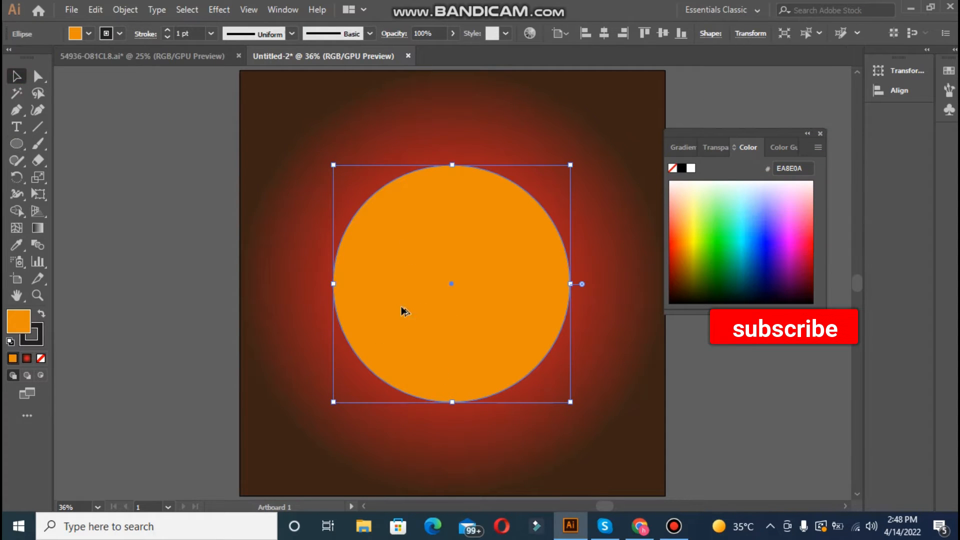
{"action": "left_click_drag", "start_coordinate": [404, 311], "coordinate": [381, 313]}
{"action": "left_click", "coordinate": [288, 118]}
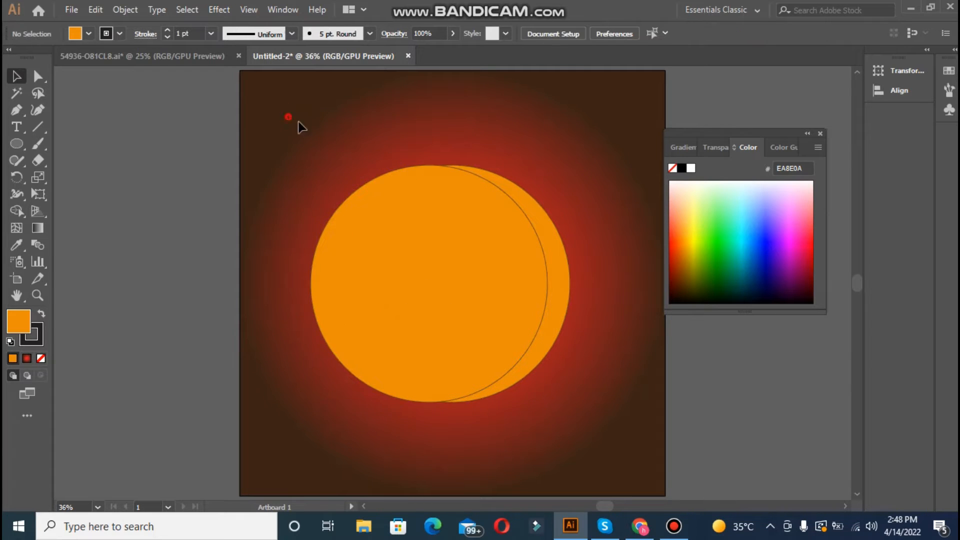
Step: Cut the two overlapping circles with the Shape Builder tool, removing all areas except the left crescent
{"action": "left_click_drag", "start_coordinate": [569, 425], "coordinate": [569, 425]}
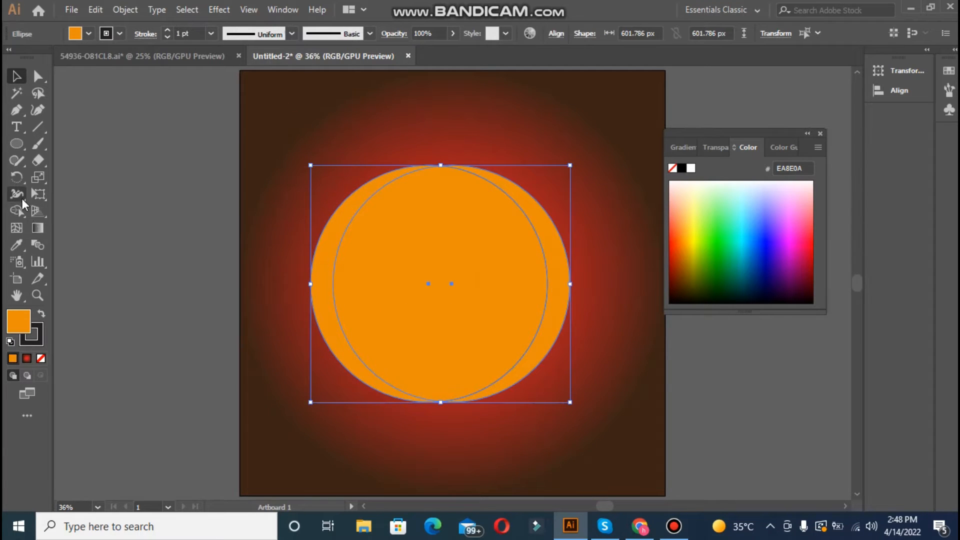
{"action": "left_click", "coordinate": [15, 218]}
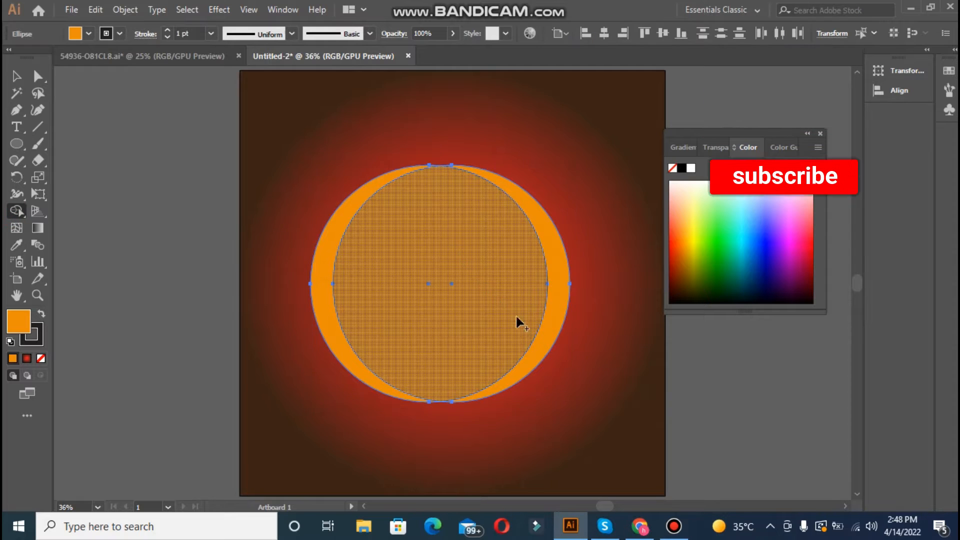
{"action": "left_click_drag", "start_coordinate": [531, 338], "coordinate": [547, 350]}
{"action": "left_click", "coordinate": [520, 359], "text": "alt"}
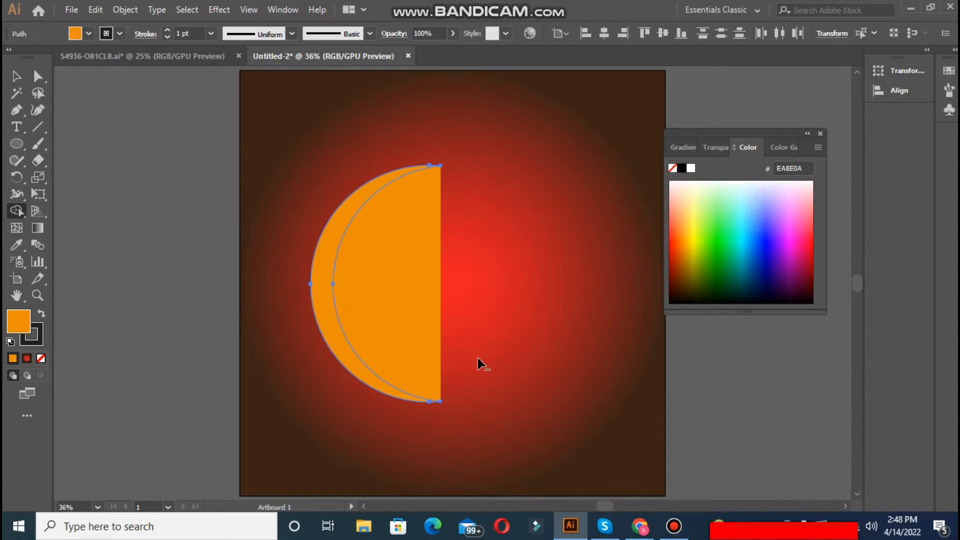
{"action": "left_click", "coordinate": [400, 310], "text": "alt"}
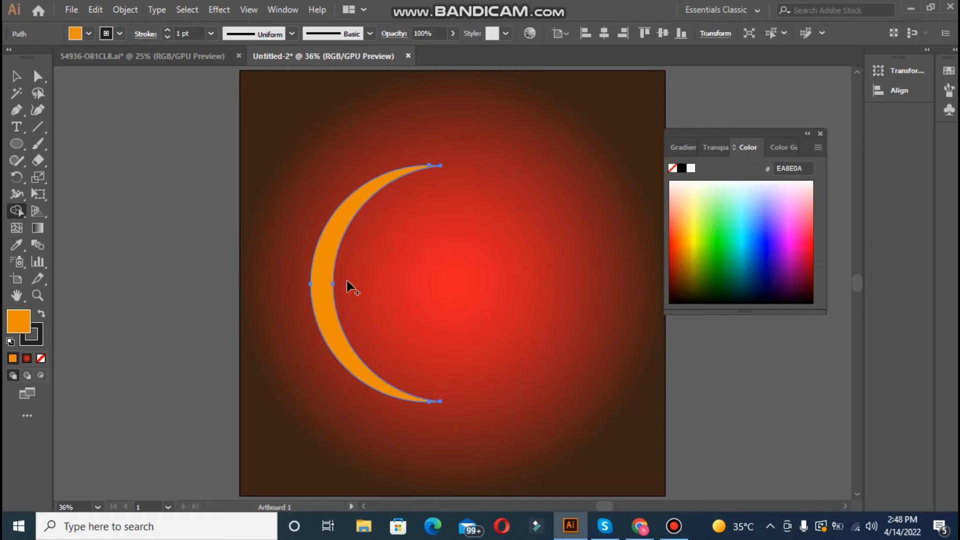
Step: Try rounding the corners at the crescent's two tips
{"action": "left_click", "coordinate": [39, 78]}
{"action": "mouse_move", "coordinate": [430, 405]}
{"action": "left_mouse_down"}
{"action": "mouse_move", "coordinate": [448, 403]}
{"action": "mouse_move", "coordinate": [439, 405]}
{"action": "left_mouse_up"}
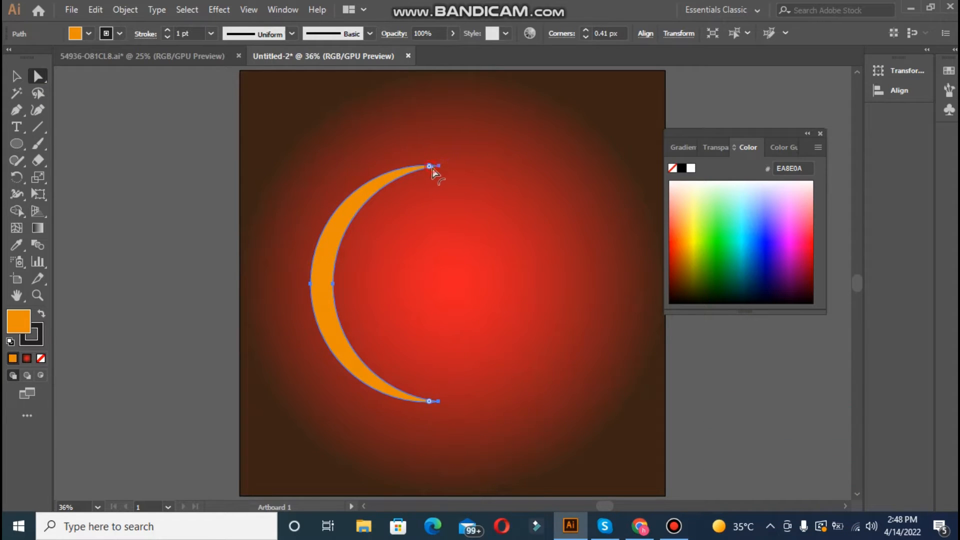
{"action": "left_click_drag", "start_coordinate": [428, 167], "coordinate": [445, 169]}
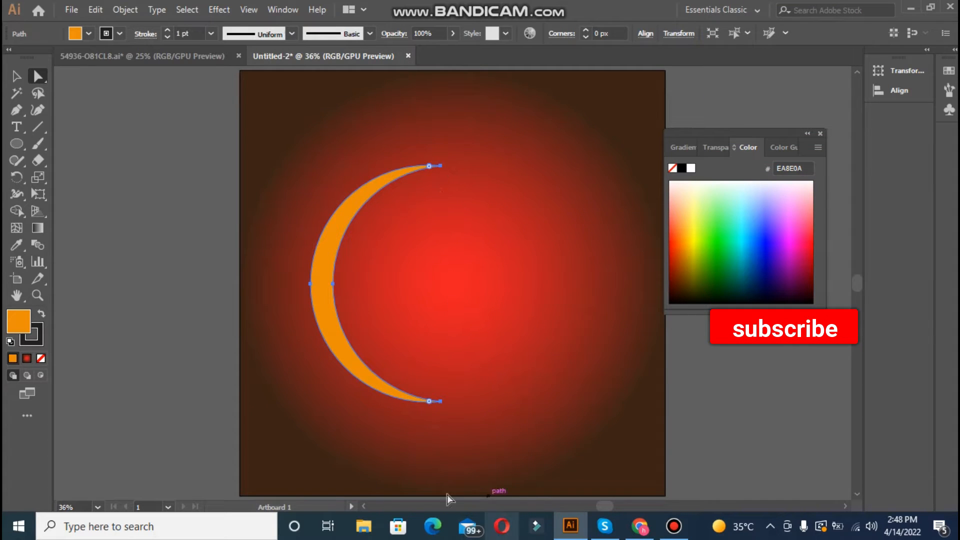
Step: Center the crescent horizontally on the artboard
{"action": "left_click", "coordinate": [16, 76]}
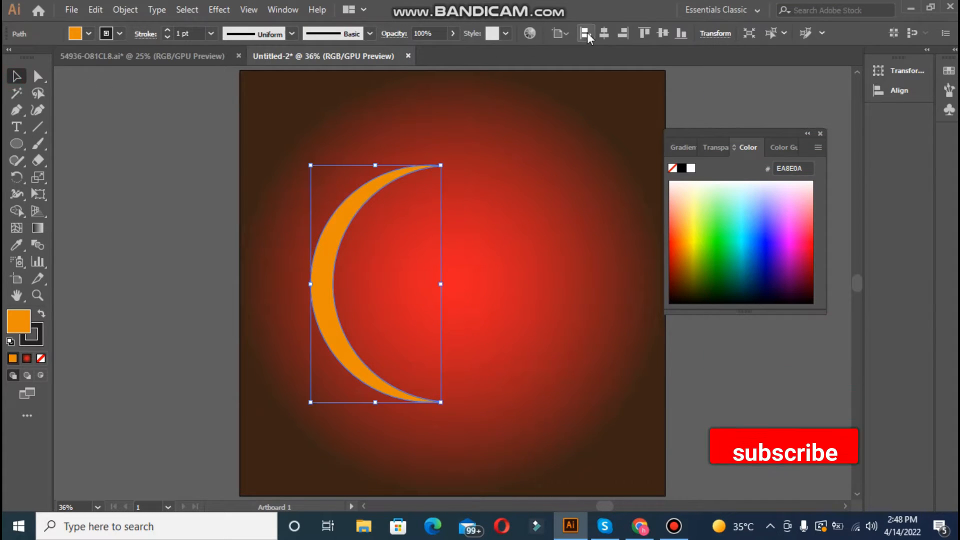
{"action": "left_click", "coordinate": [603, 33]}
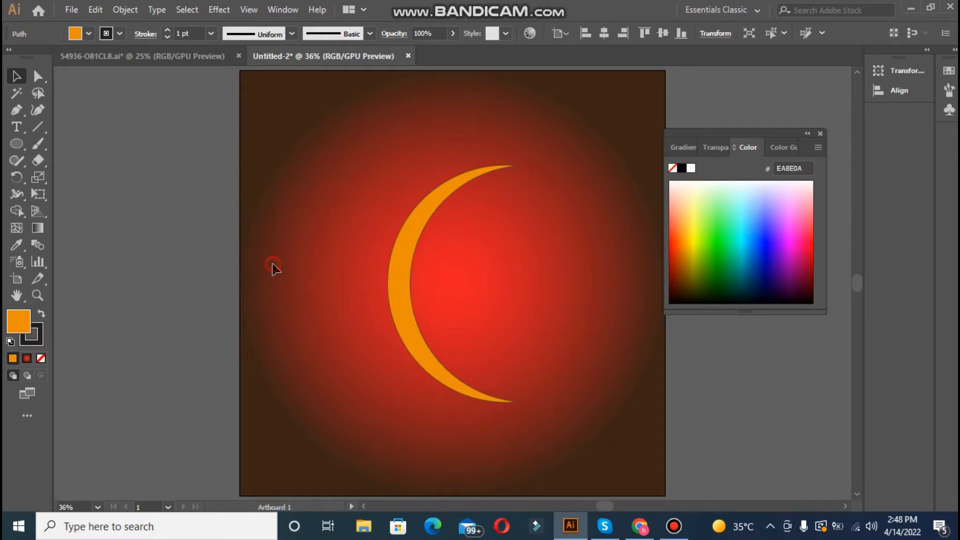
Step: Open the downloaded JPG photo of the rice plate from the Downloads folder
{"action": "left_click", "coordinate": [72, 10]}
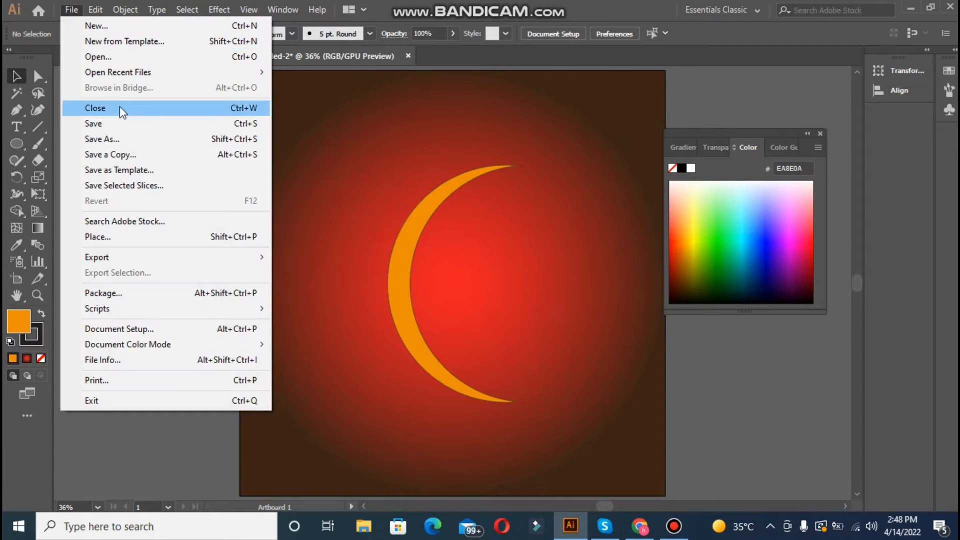
{"action": "left_click", "coordinate": [97, 57]}
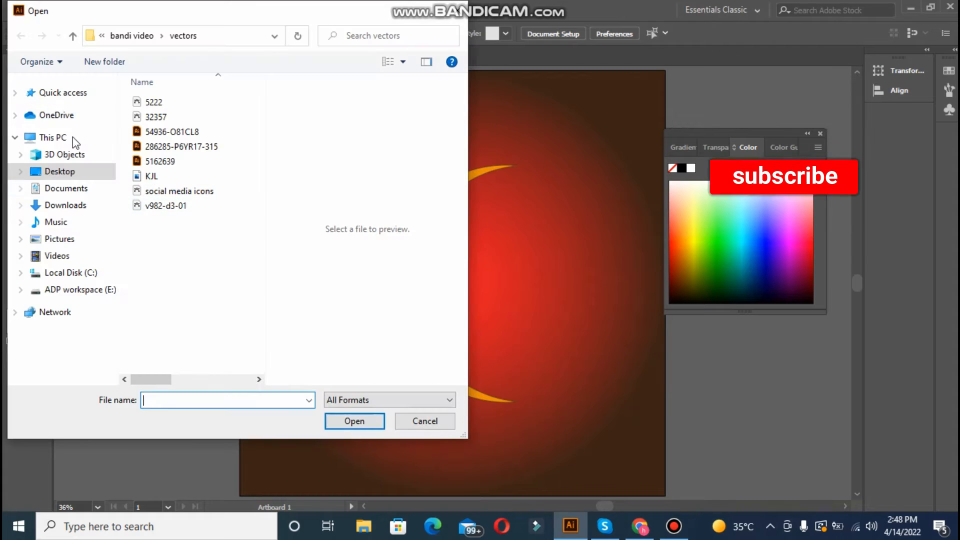
{"action": "left_click", "coordinate": [57, 209]}
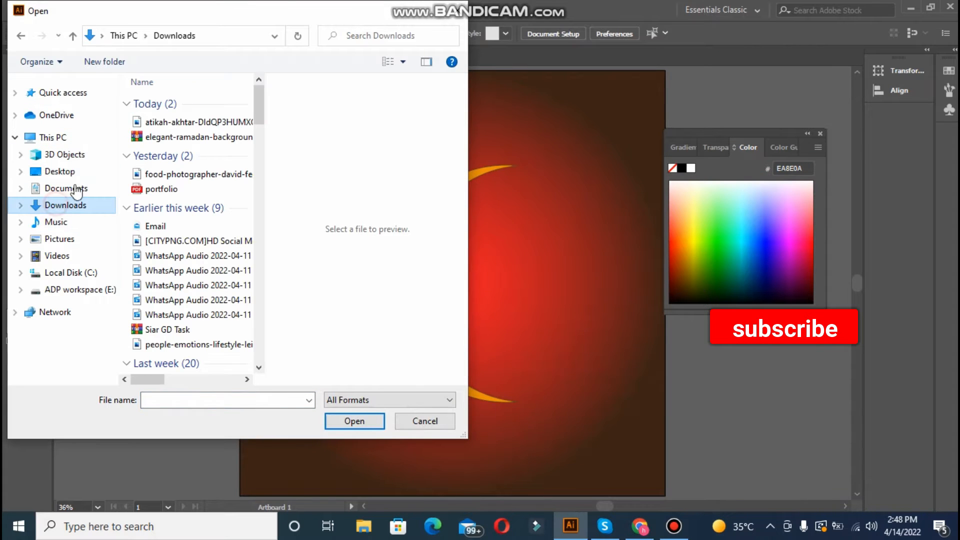
{"action": "left_click", "coordinate": [159, 122]}
{"action": "left_click", "coordinate": [363, 420]}
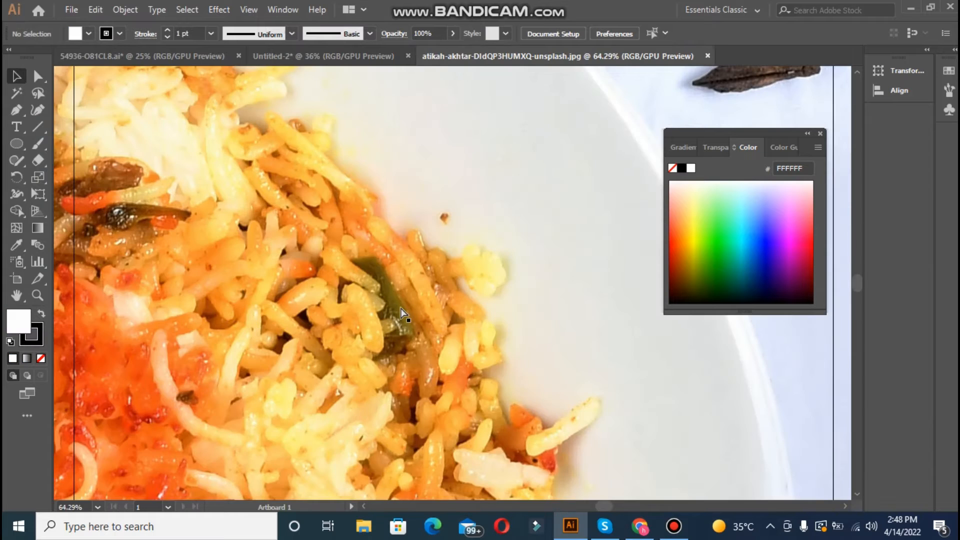
{"action": "key", "text": "ctrl+alt+0"}
{"action": "key", "text": "ctrl+plus"}
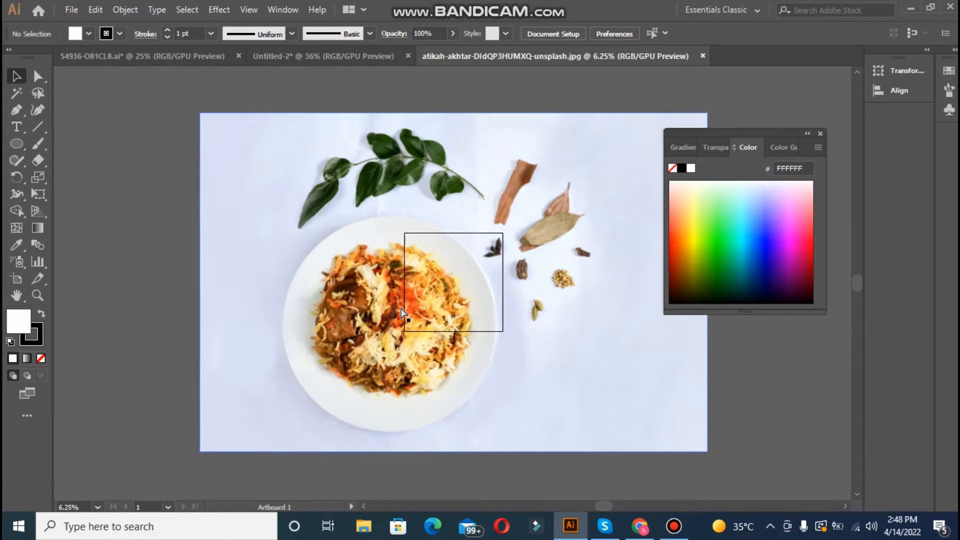
{"action": "key", "text": "ctrl+plus"}
{"action": "key", "text": "ctrl+minus"}
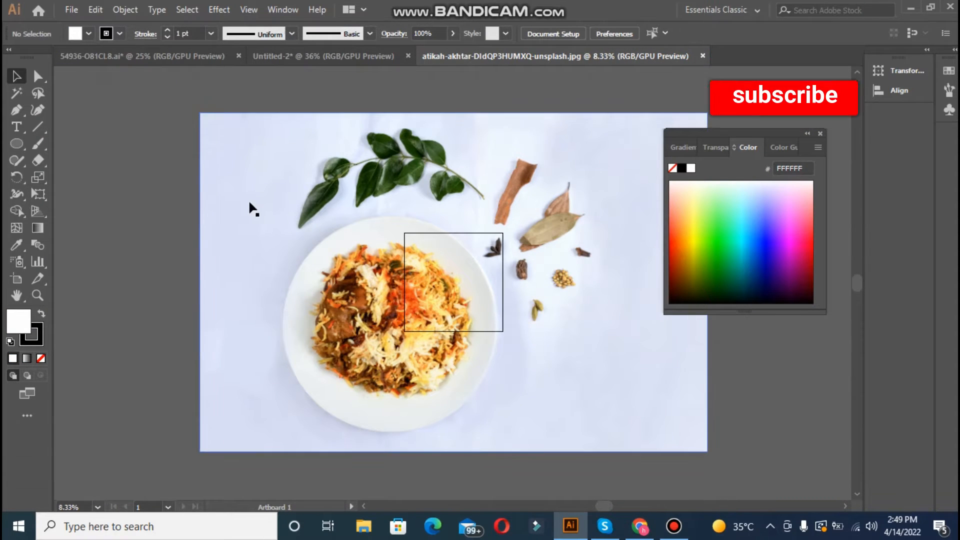
Step: Copy the rice plate photo into the Untitled-2 document
{"action": "left_click", "coordinate": [255, 212]}
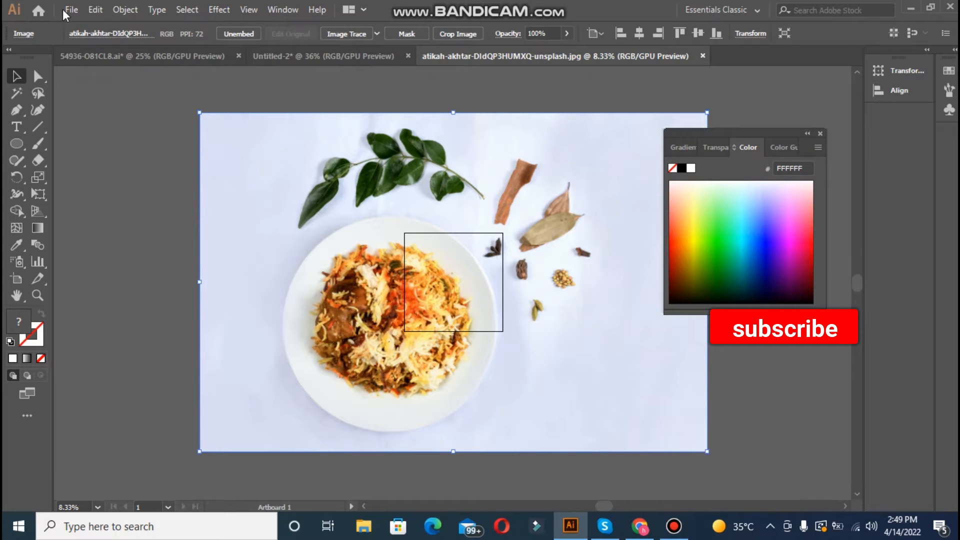
{"action": "left_click", "coordinate": [80, 56]}
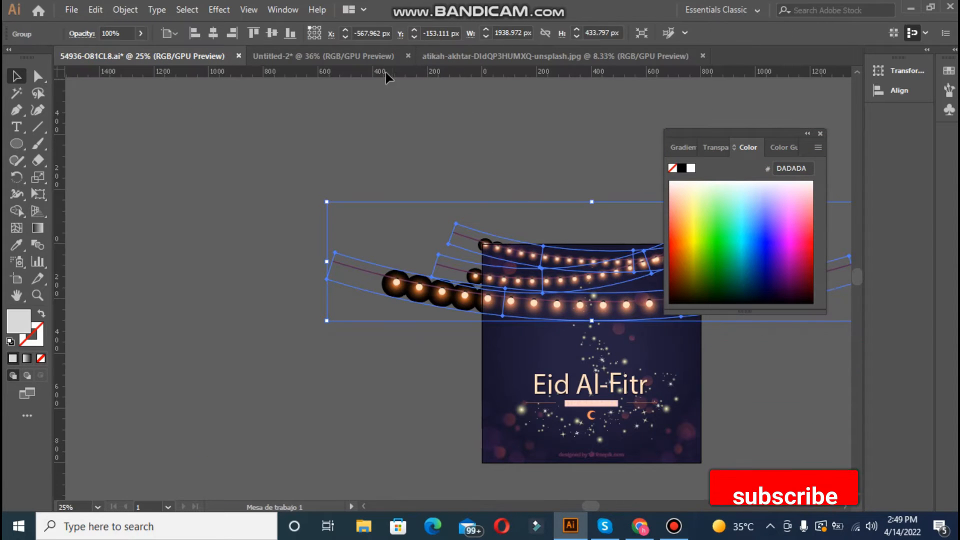
{"action": "left_click", "coordinate": [358, 55]}
{"action": "key", "text": "ctrl+v"}
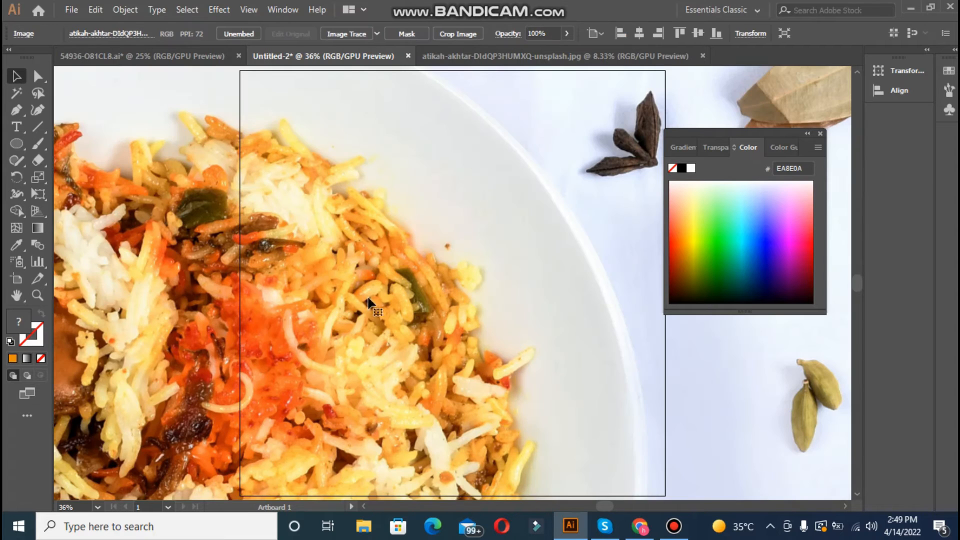
Step: Scale the pasted photo down to about 2784 px wide and move it off the artboard to its upper left
{"action": "key", "text": "ctrl+minus"}
{"action": "key", "text": "ctrl+minus"}
{"action": "key", "text": "ctrl+minus"}
{"action": "key", "text": "ctrl+minus"}
{"action": "key", "text": "ctrl+minus"}
{"action": "key", "text": "ctrl+minus"}
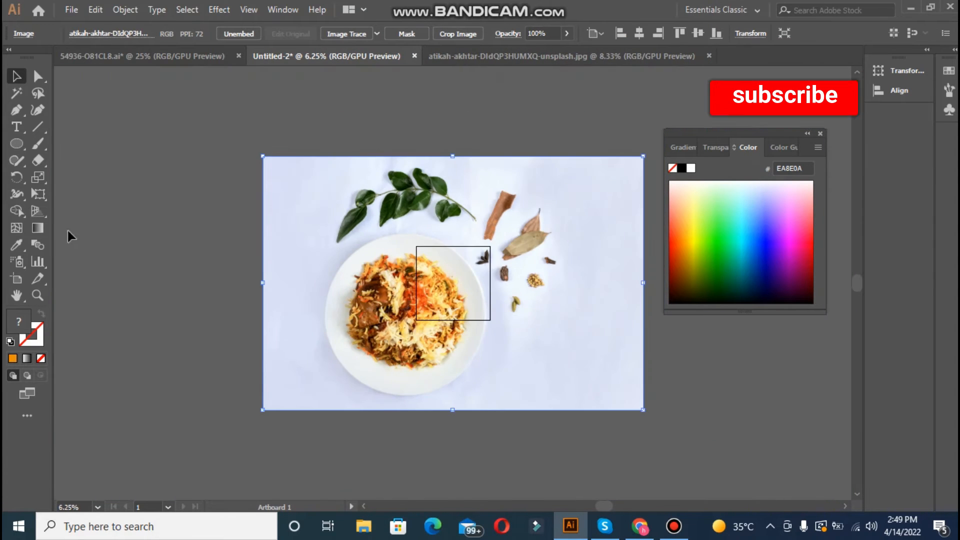
{"action": "scroll", "coordinate": [344, 418], "scroll_direction": "up", "scroll_amount": 3}
{"action": "key", "text": "ctrl+plus"}
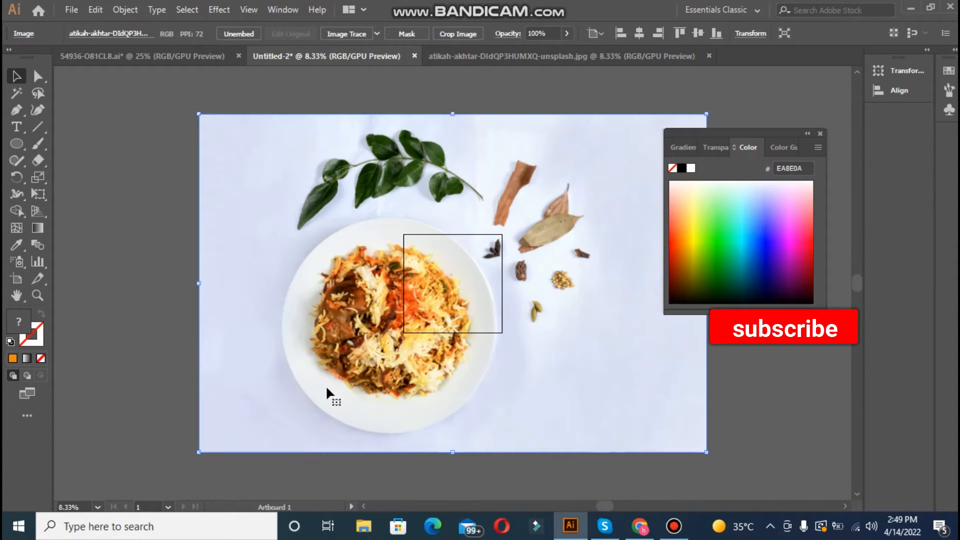
{"action": "left_click_drag", "start_coordinate": [198, 114], "coordinate": [448, 286]}
{"action": "left_click_drag", "start_coordinate": [614, 373], "coordinate": [260, 215]}
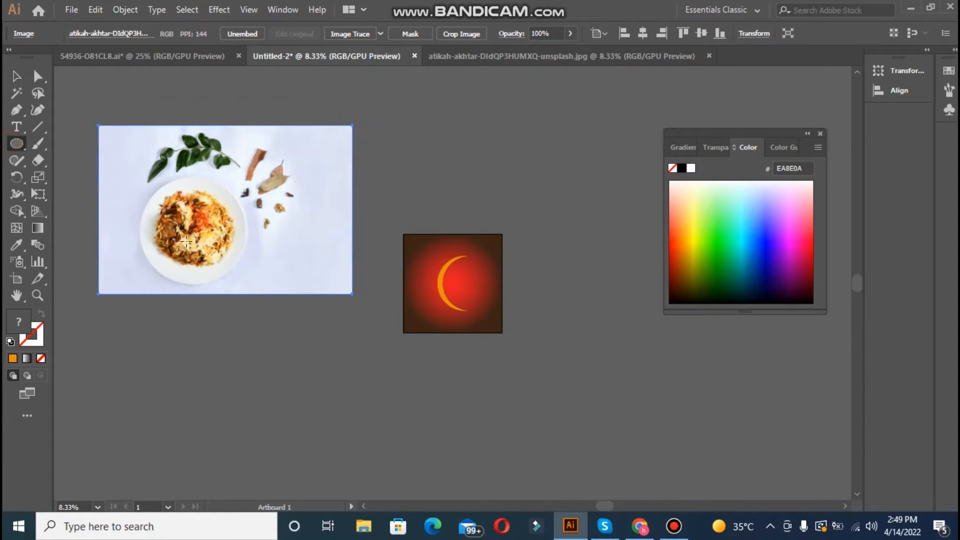
Step: Draw a circle about 1172 px in diameter over the photo, fitted to the rim of the plate
{"action": "left_click_drag", "start_coordinate": [163, 186], "coordinate": [220, 274]}
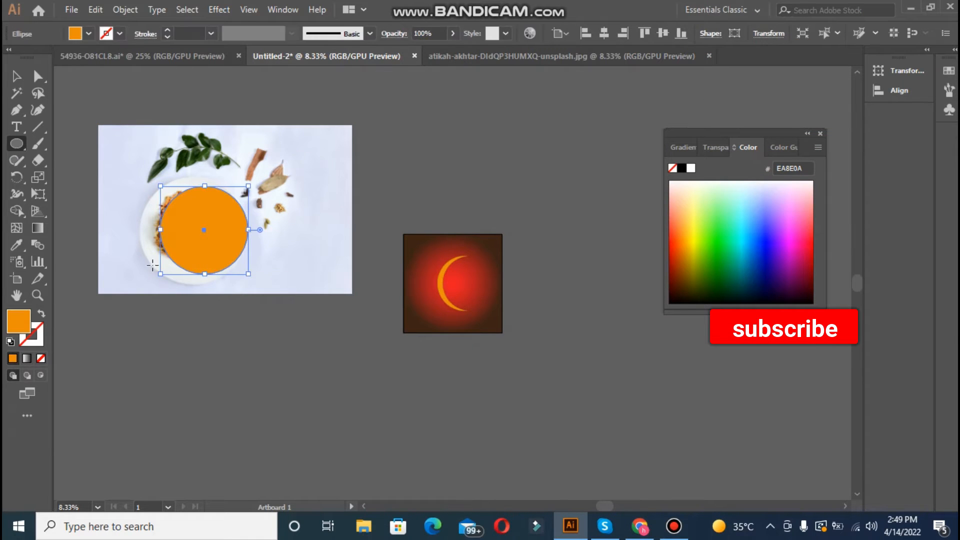
{"action": "mouse_move", "coordinate": [160, 274]}
{"action": "left_mouse_down"}
{"action": "mouse_move", "coordinate": [131, 293]}
{"action": "mouse_move", "coordinate": [129, 280]}
{"action": "mouse_move", "coordinate": [151, 283]}
{"action": "left_mouse_up"}
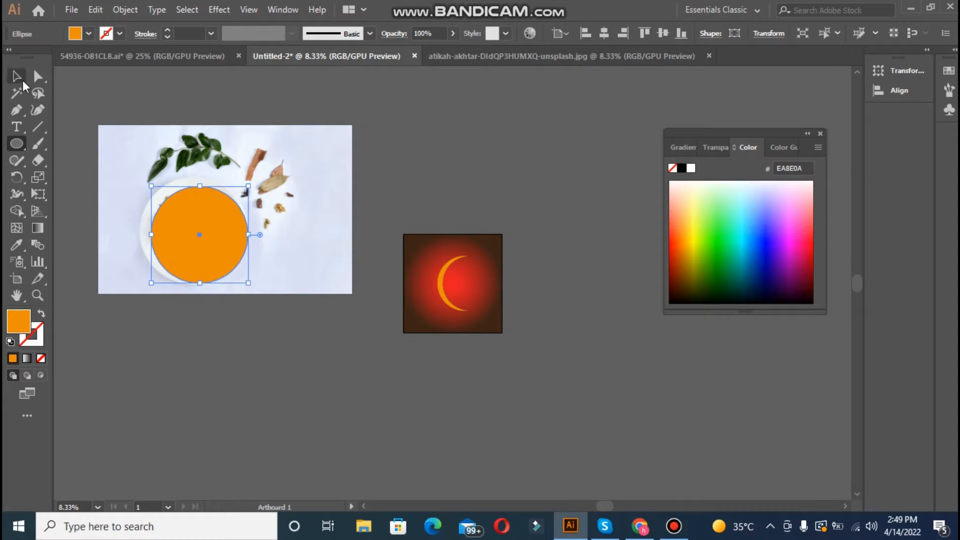
{"action": "left_click_drag", "start_coordinate": [186, 213], "coordinate": [176, 206]}
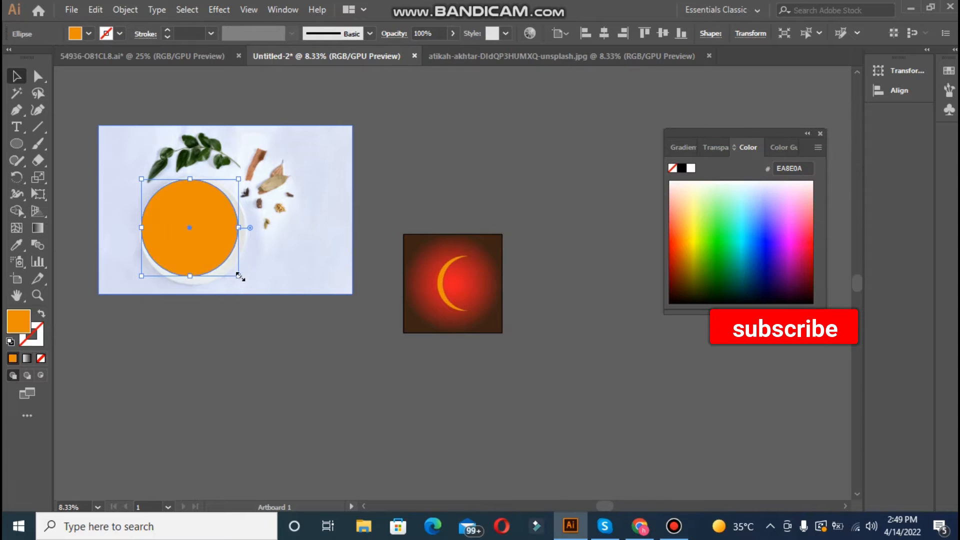
{"action": "left_click_drag", "start_coordinate": [238, 275], "coordinate": [246, 284]}
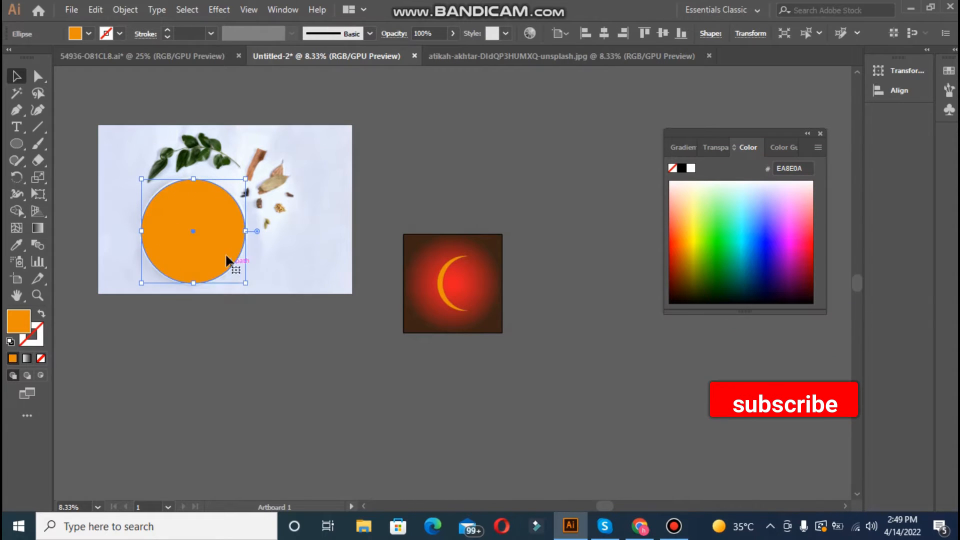
{"action": "left_click_drag", "start_coordinate": [141, 176], "coordinate": [139, 177]}
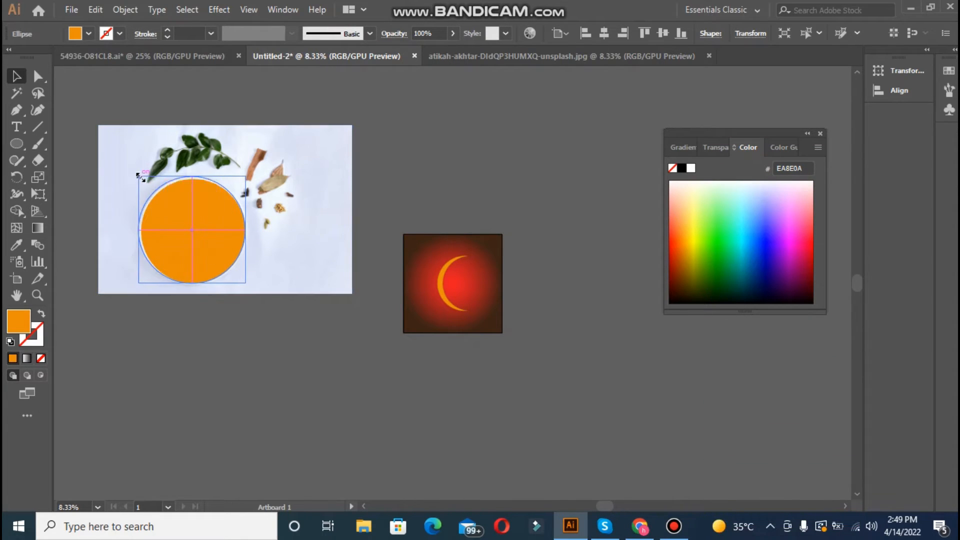
Step: Make a clipping mask from the circle and the photo so only the plate is kept
{"action": "left_click_drag", "start_coordinate": [92, 120], "coordinate": [375, 357]}
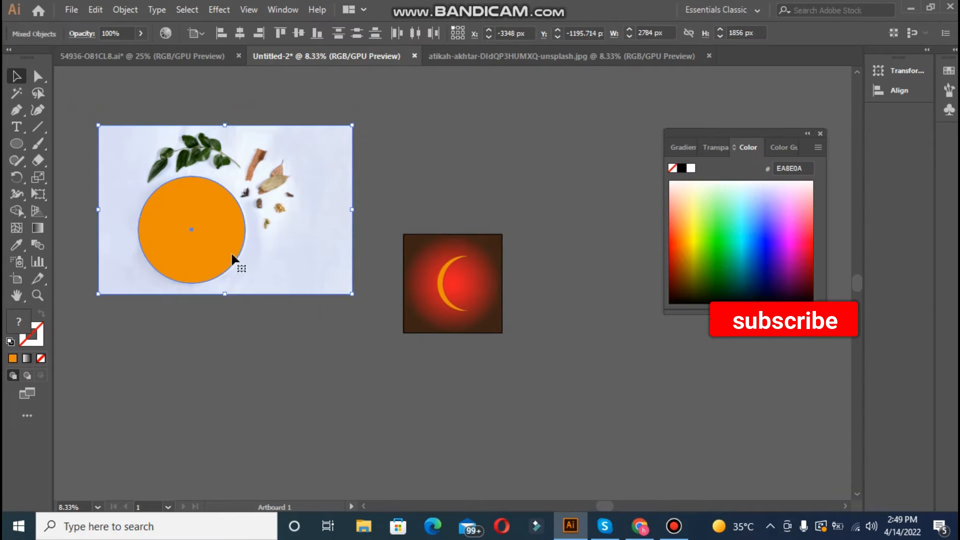
{"action": "right_click", "coordinate": [209, 218]}
{"action": "left_click", "coordinate": [296, 320]}
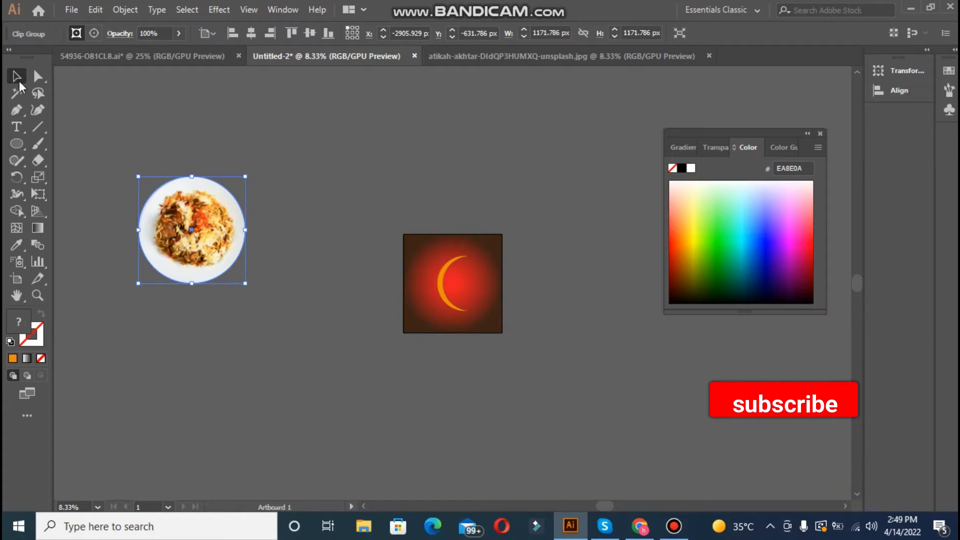
Step: Move the clipped plate onto the artboard, scale it to about 346 px, shift the crescent left and set the plate inside its curve
{"action": "left_click_drag", "start_coordinate": [190, 225], "coordinate": [451, 297]}
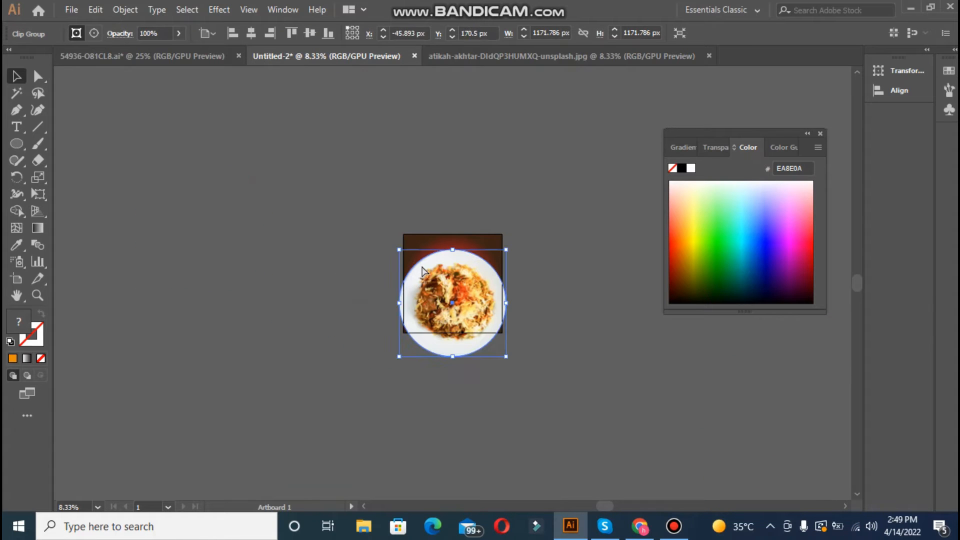
{"action": "key", "text": "ctrl+plus"}
{"action": "key", "text": "ctrl+plus"}
{"action": "key", "text": "ctrl+plus"}
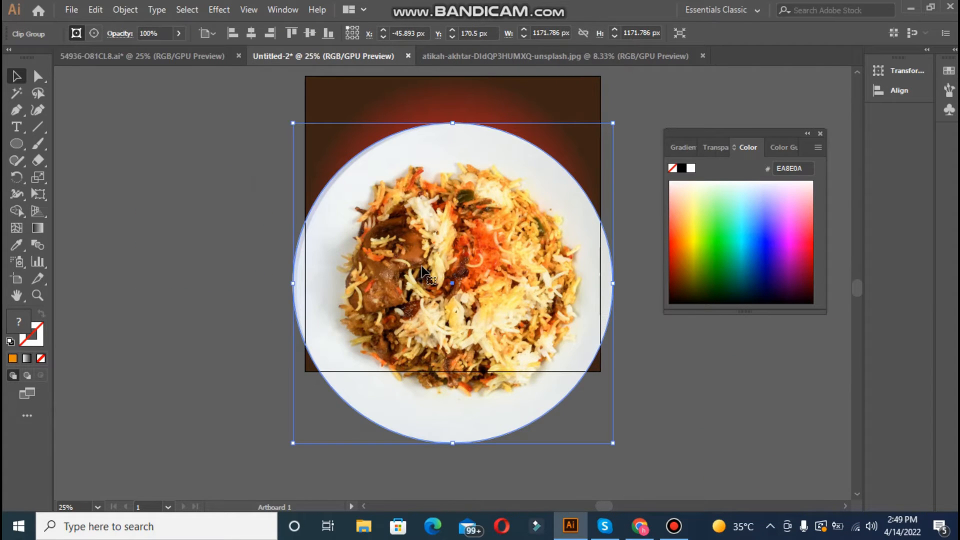
{"action": "left_click_drag", "start_coordinate": [288, 121], "coordinate": [519, 348]}
{"action": "left_click_drag", "start_coordinate": [571, 396], "coordinate": [491, 231]}
{"action": "left_click_drag", "start_coordinate": [420, 215], "coordinate": [380, 215]}
{"action": "left_click_drag", "start_coordinate": [513, 250], "coordinate": [473, 244]}
Step: Resize the crescent proportionally to about 611 px tall around the plate
{"action": "left_click", "coordinate": [413, 293]}
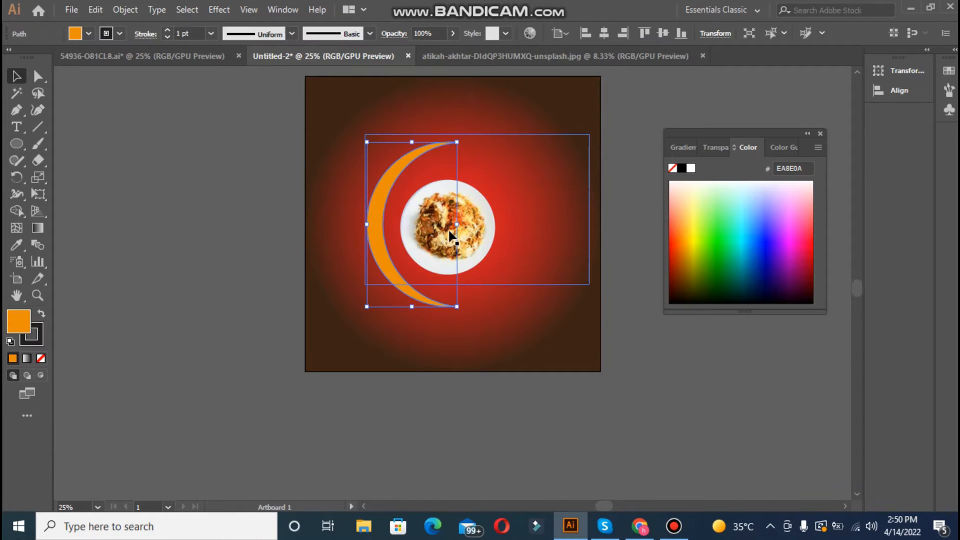
{"action": "left_click_drag", "start_coordinate": [589, 223], "coordinate": [467, 224]}
{"action": "left_click", "coordinate": [292, 237]}
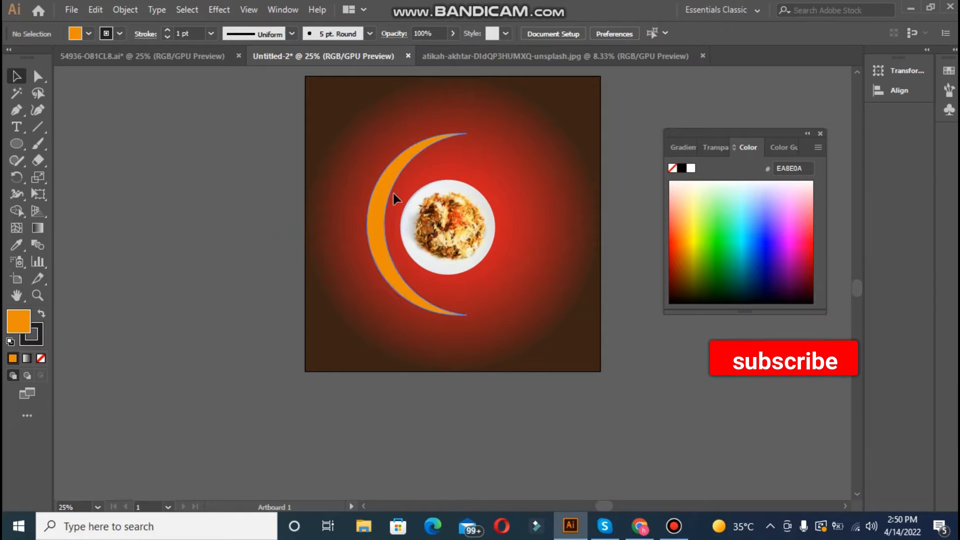
{"action": "left_click", "coordinate": [452, 133]}
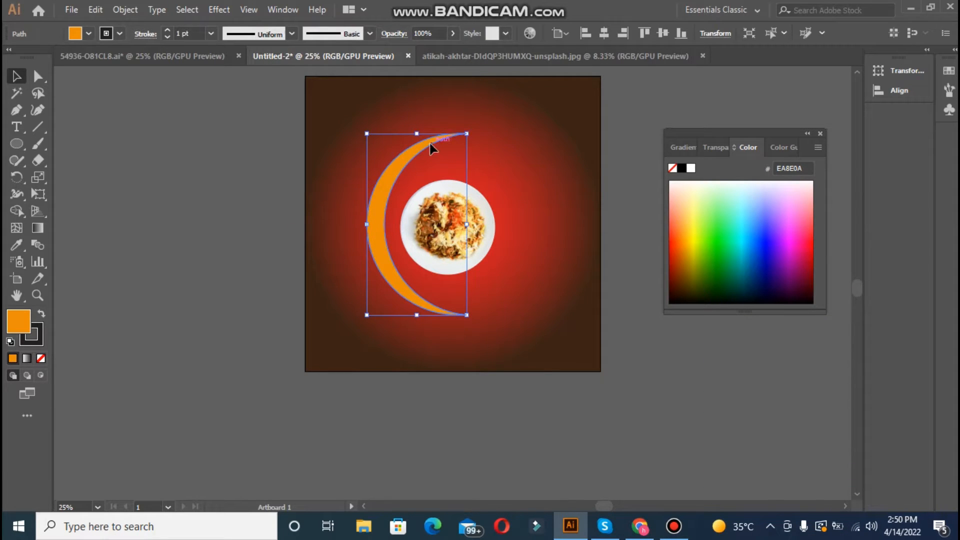
{"action": "left_click_drag", "start_coordinate": [417, 131], "coordinate": [417, 149]}
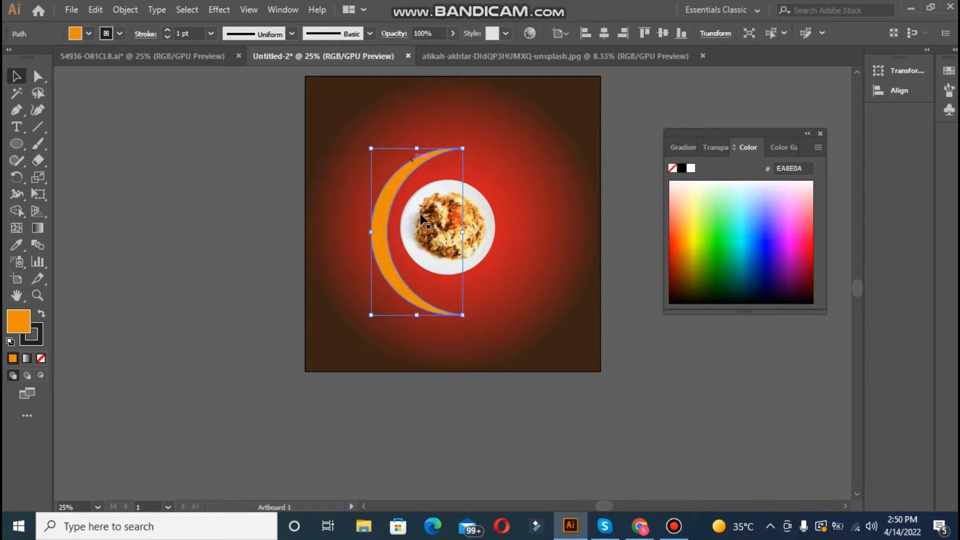
Step: Enlarge the plate to about 425 px in diameter and nestle it against the crescent's inner curve
{"action": "left_click", "coordinate": [451, 274]}
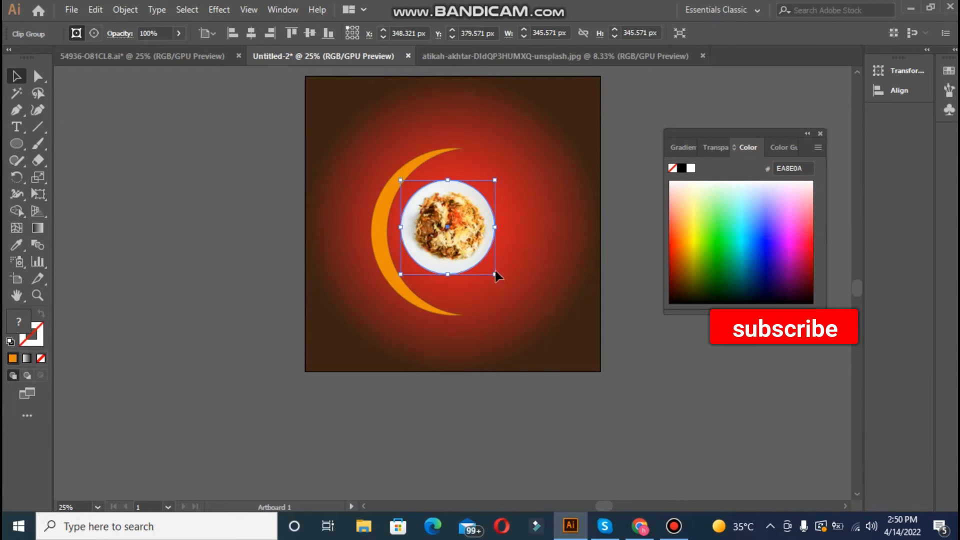
{"action": "left_click_drag", "start_coordinate": [495, 273], "coordinate": [515, 314]}
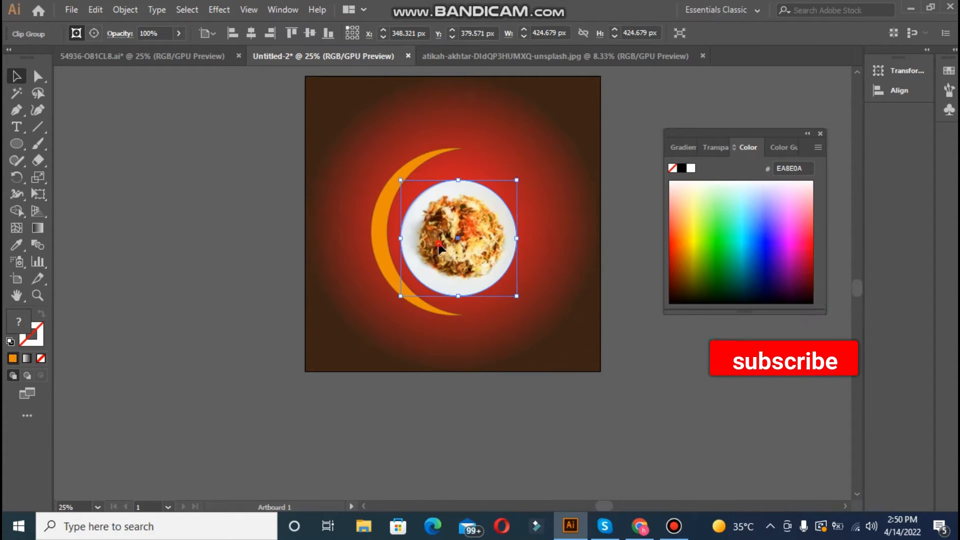
{"action": "left_click_drag", "start_coordinate": [441, 250], "coordinate": [434, 232]}
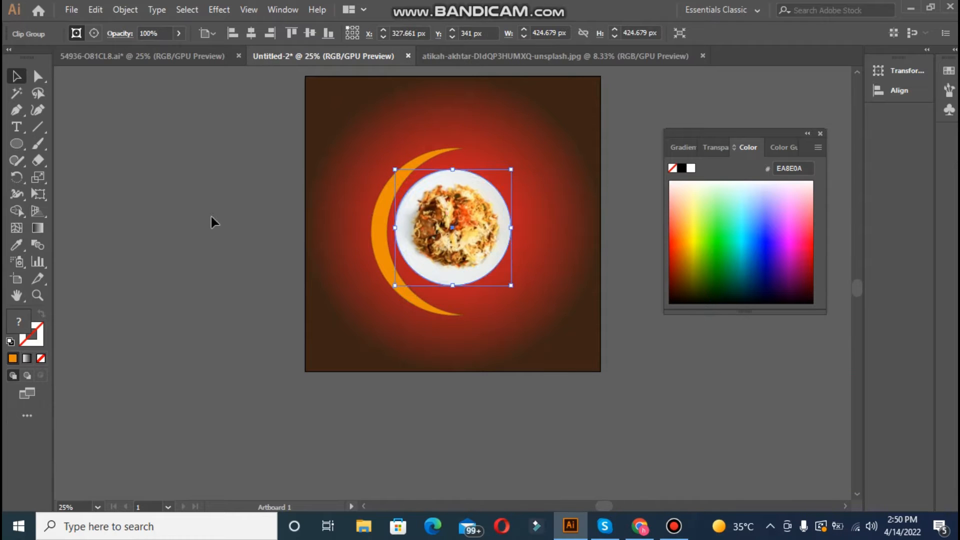
Step: Group the crescent and the plate, and center the group horizontally and vertically on the artboard
{"action": "left_click", "coordinate": [211, 217]}
{"action": "left_click", "coordinate": [385, 261]}
{"action": "left_click", "coordinate": [486, 243], "text": "shift"}
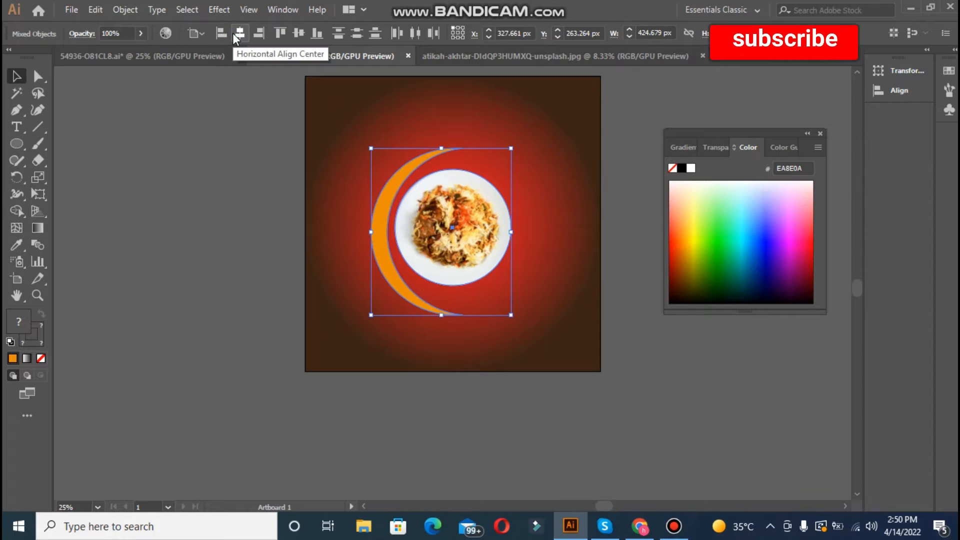
{"action": "key", "text": "ctrl+g"}
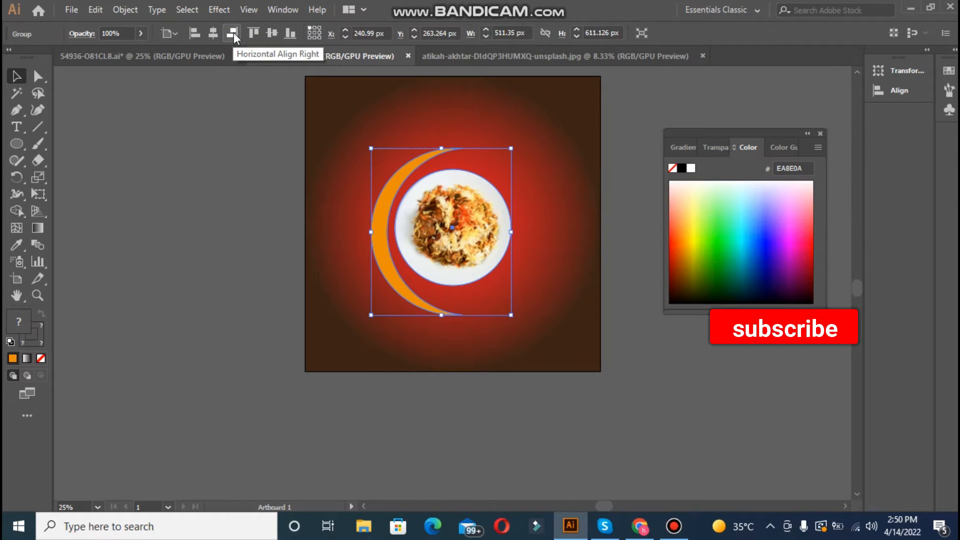
{"action": "left_click", "coordinate": [213, 33]}
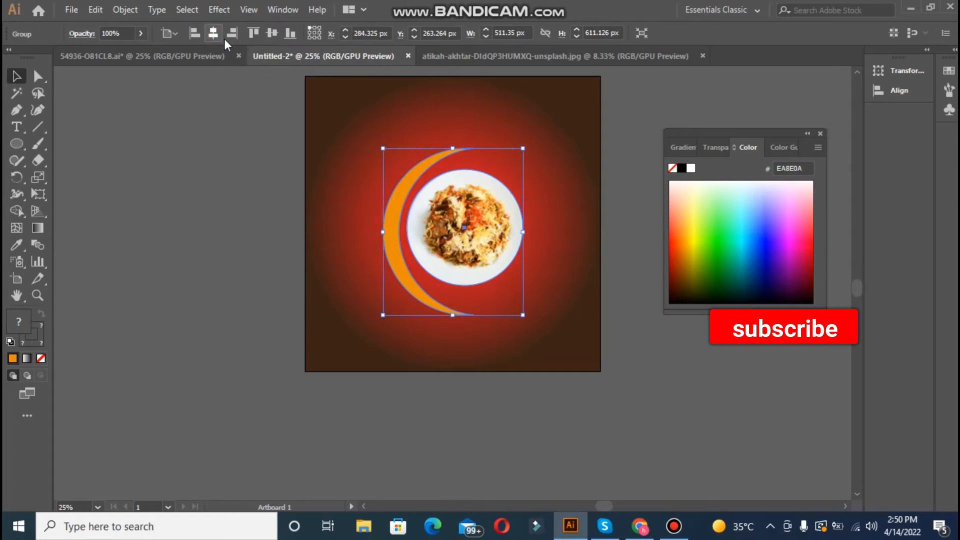
{"action": "left_click", "coordinate": [272, 33]}
{"action": "left_click", "coordinate": [280, 210]}
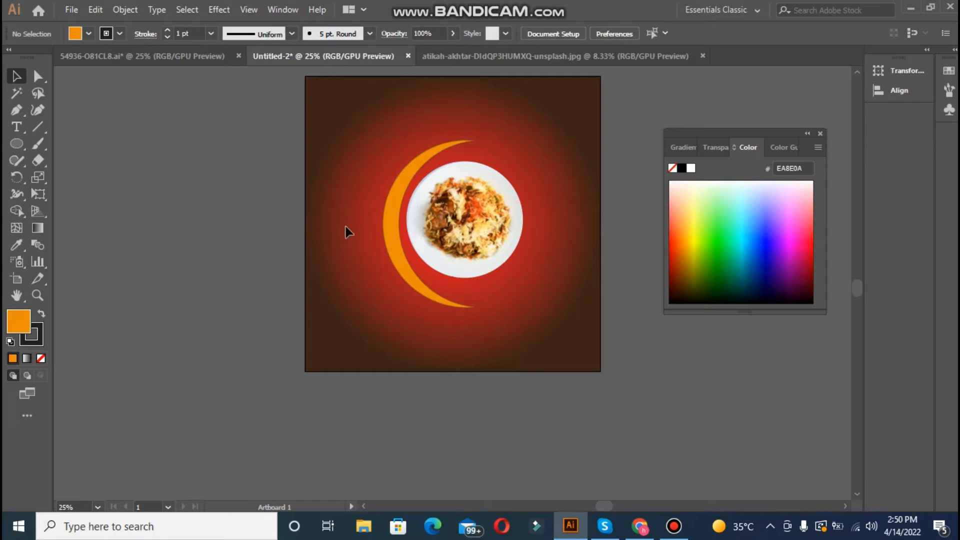
Step: In the 54936-O81CL8.ai document, ungroup the string lights and select only the lowest, longest strand
{"action": "left_click", "coordinate": [173, 51]}
{"action": "left_click", "coordinate": [223, 200]}
{"action": "left_click", "coordinate": [435, 299]}
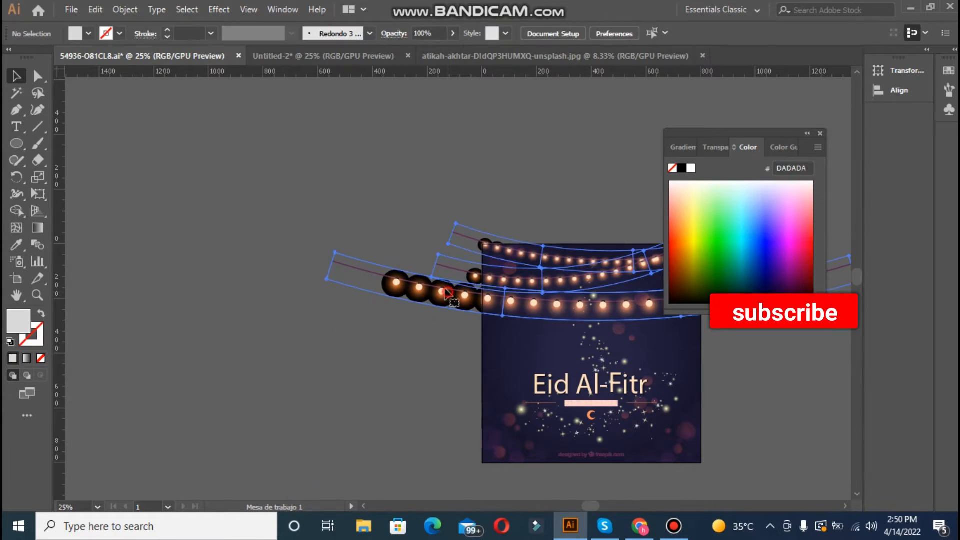
{"action": "right_click", "coordinate": [444, 287]}
{"action": "left_click", "coordinate": [503, 406]}
{"action": "left_click", "coordinate": [439, 409]}
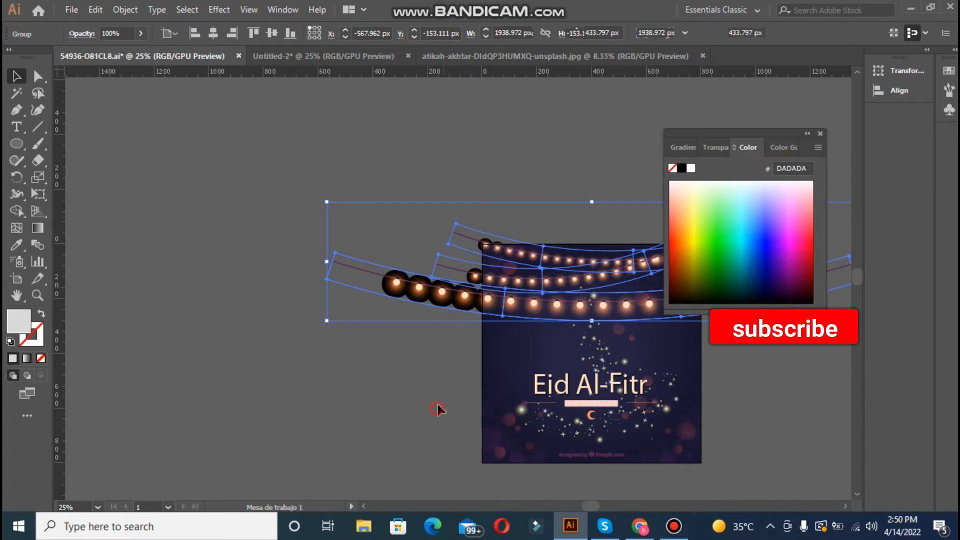
{"action": "left_click", "coordinate": [408, 297]}
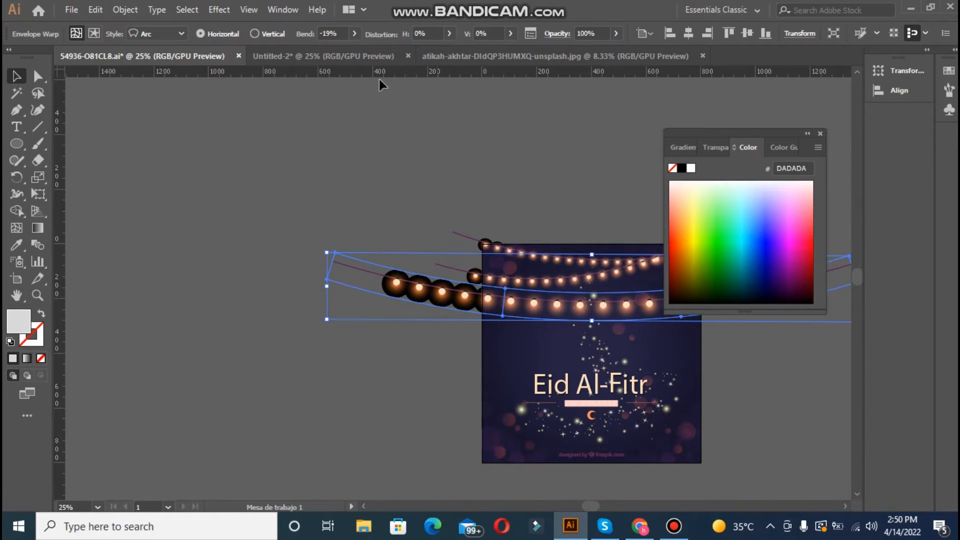
Step: Paste the string-light strand into the Untitled-2 document and move it up across the artboard's upper edge
{"action": "left_click", "coordinate": [338, 51]}
{"action": "key", "text": "ctrl+v"}
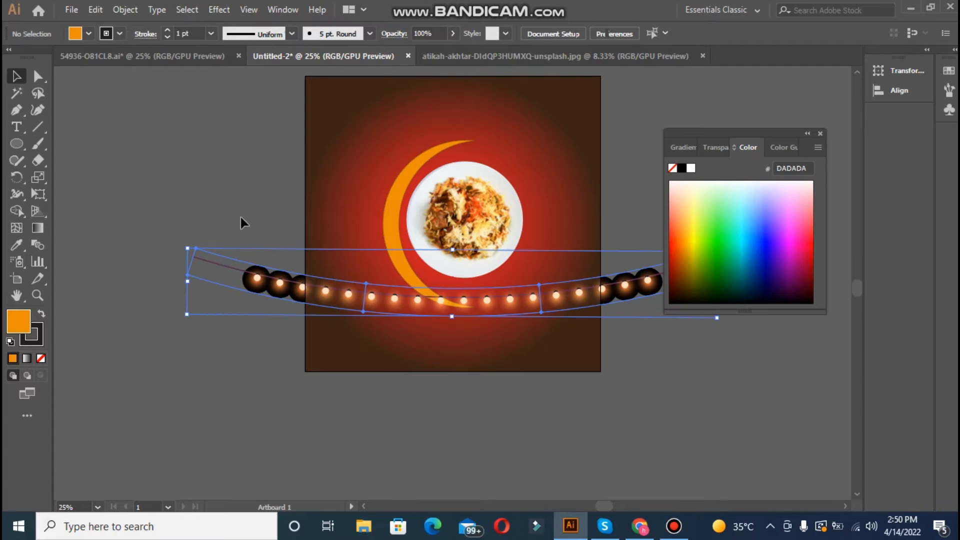
{"action": "left_click_drag", "start_coordinate": [284, 280], "coordinate": [278, 131]}
{"action": "left_click", "coordinate": [208, 210]}
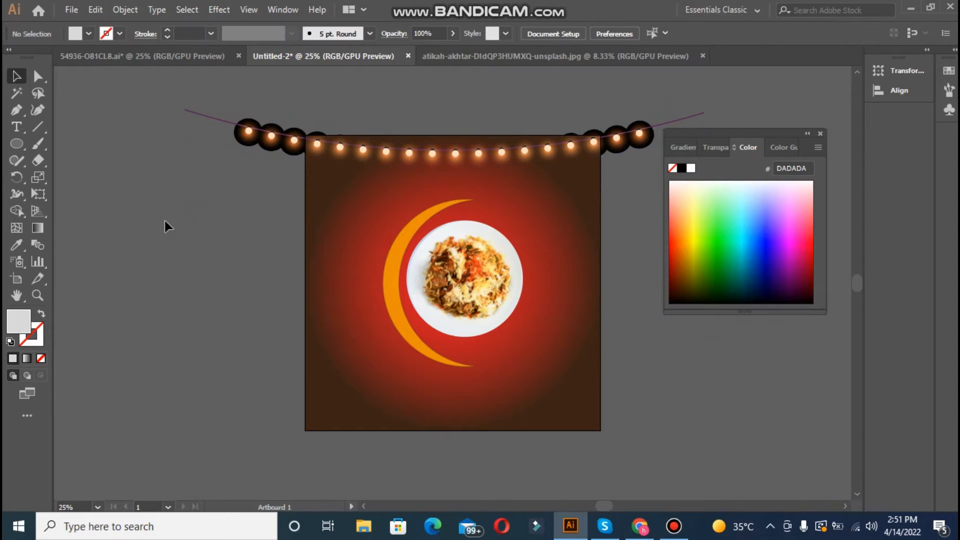
Step: Nudge the crescent-and-plate group down to a Y position of about 263 px
{"action": "left_click", "coordinate": [405, 245]}
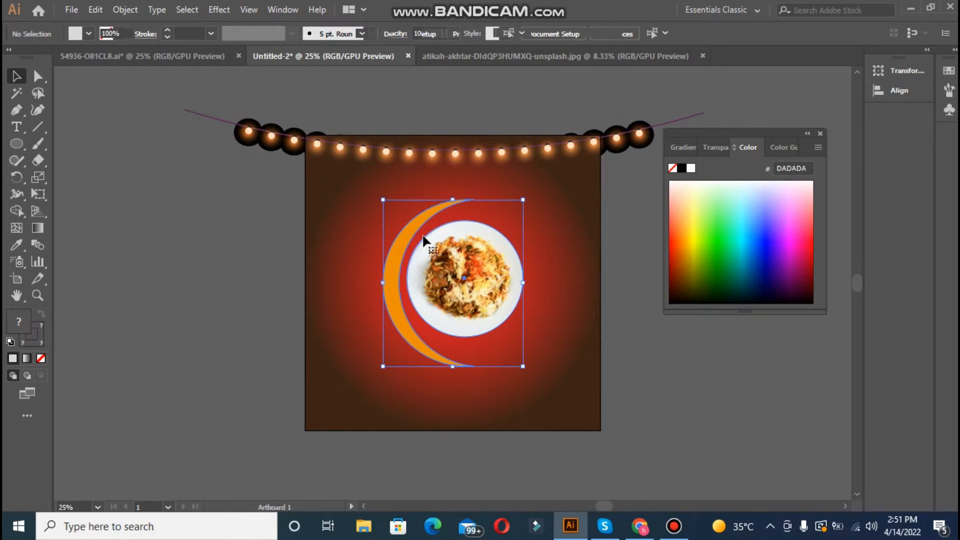
{"action": "key", "text": "shift+Down"}
{"action": "key", "text": "shift+Down"}
{"action": "key", "text": "shift+Down"}
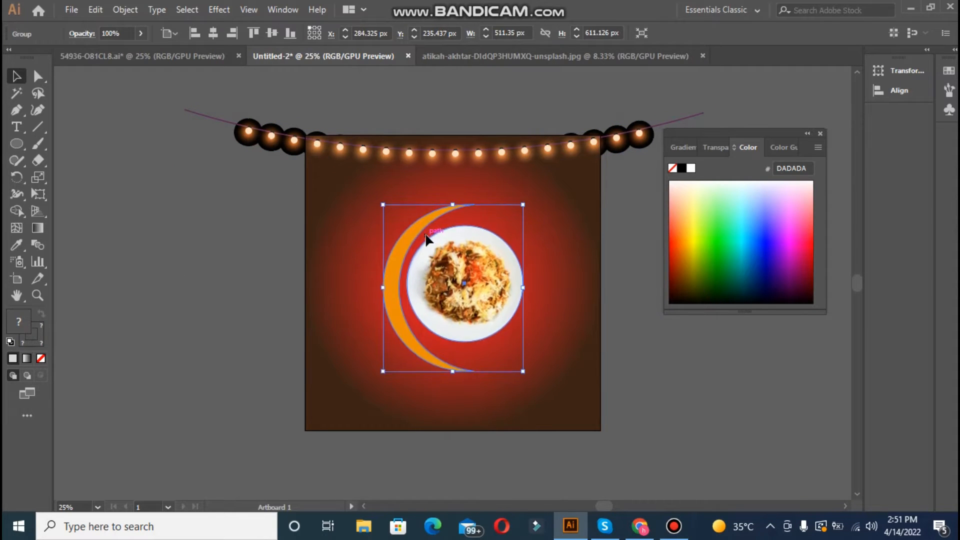
{"action": "key", "text": "shift+Down"}
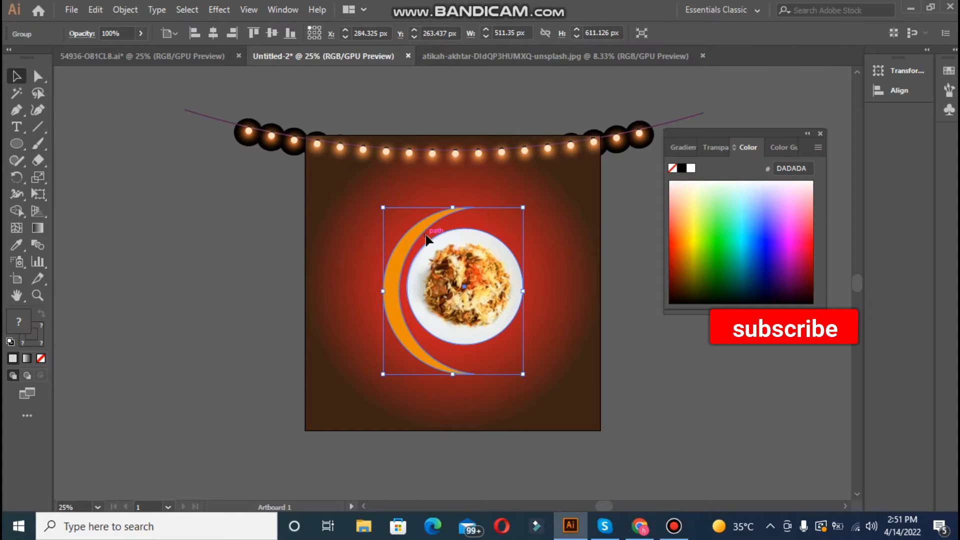
{"action": "left_click", "coordinate": [200, 256]}
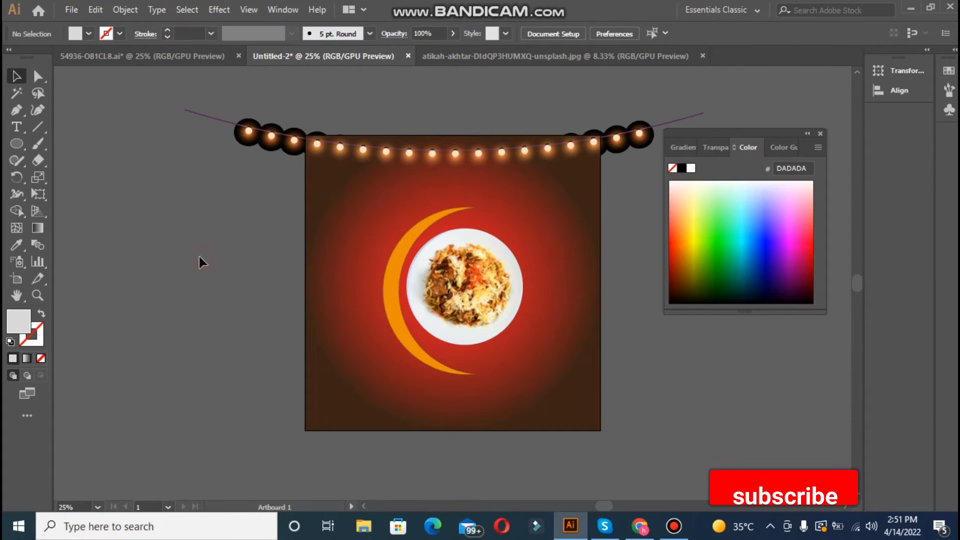
Step: Add point text reading SPECIAL RAMDAHAN DEAL on three lines, one word per line, above the crescent
{"action": "left_click", "coordinate": [24, 127]}
{"action": "left_click", "coordinate": [368, 188]}
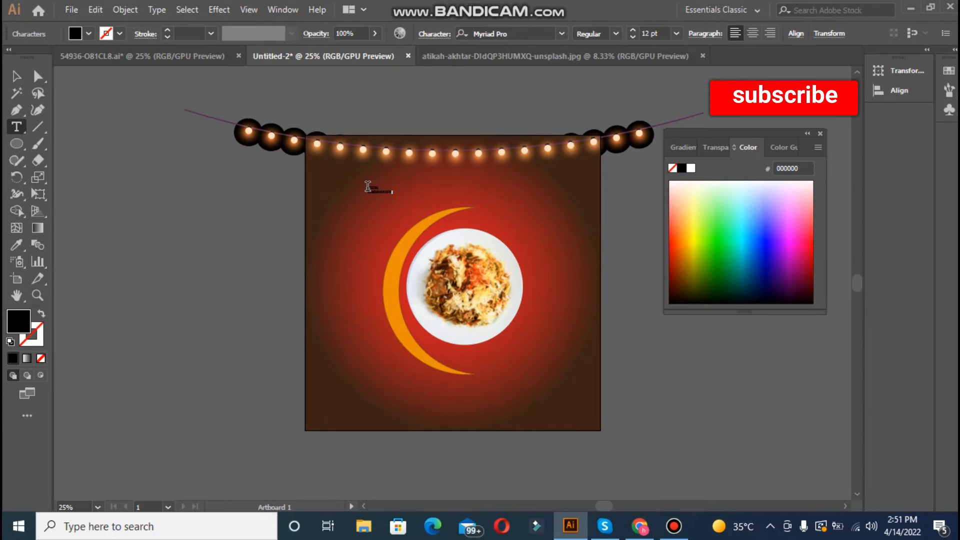
{"action": "key", "text": "BackSpace"}
{"action": "key", "text": "BackSpace"}
{"action": "key", "text": "BackSpace"}
{"action": "key", "text": "BackSpace"}
{"action": "key", "text": "BackSpace"}
{"action": "key", "text": "Return"}
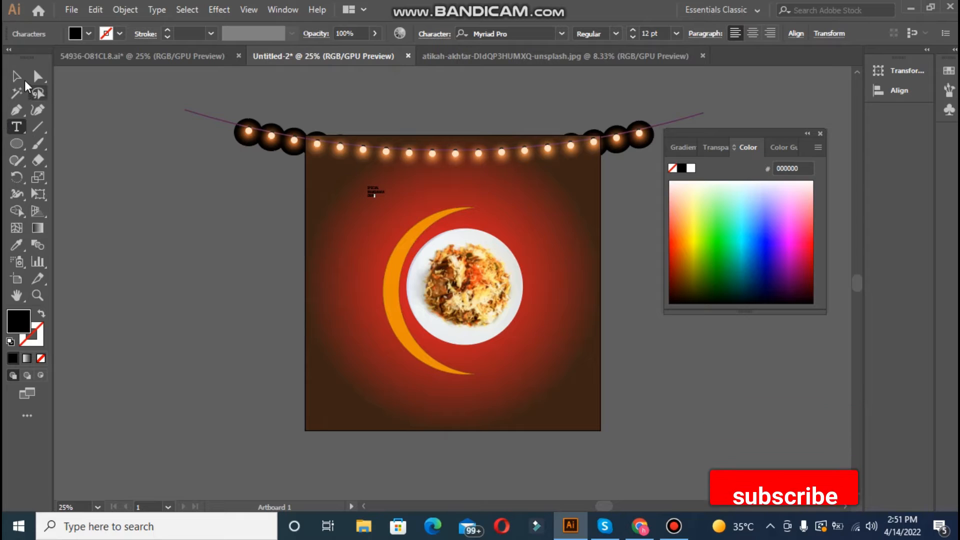
{"action": "key", "text": "Escape"}
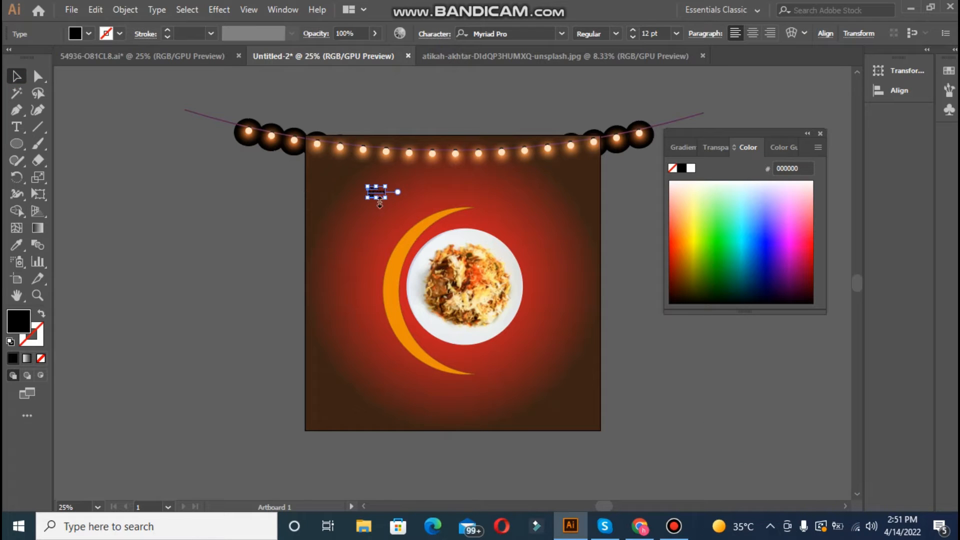
Step: Enlarge the three-line heading to about 92 pt and center-align its lines
{"action": "left_click_drag", "start_coordinate": [386, 198], "coordinate": [502, 274]}
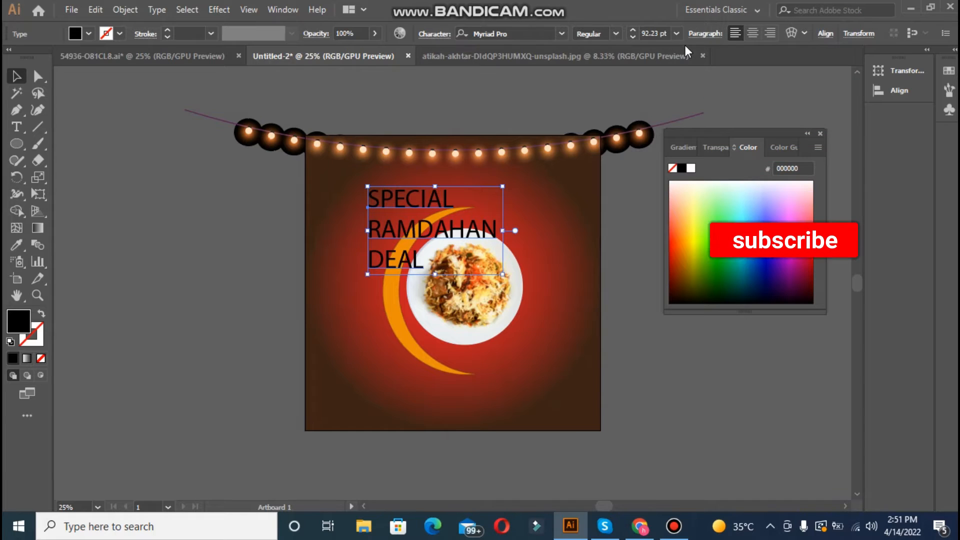
{"action": "scroll", "coordinate": [686, 48], "scroll_direction": "up", "scroll_amount": 1}
{"action": "left_click", "coordinate": [753, 33]}
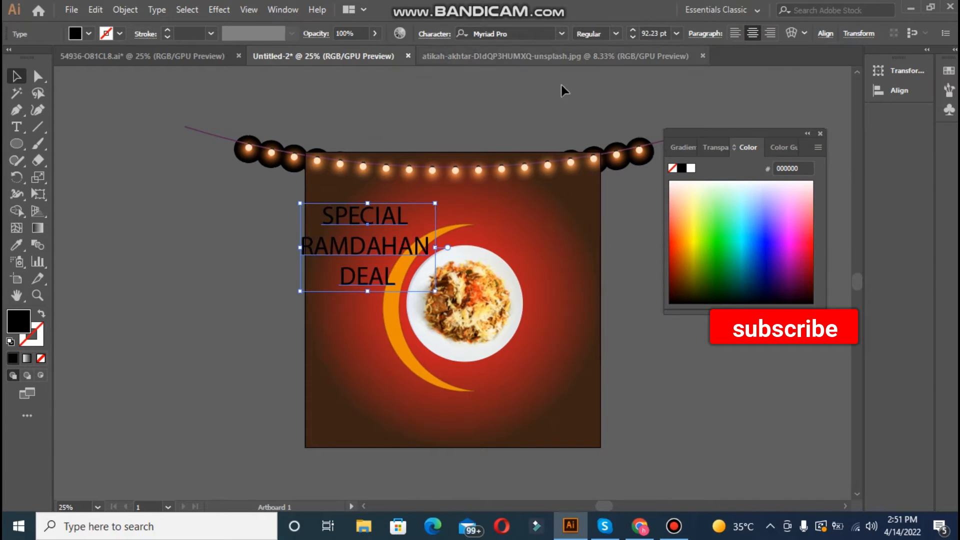
Step: Set the font of the whole heading to Aladin Regular
{"action": "left_click", "coordinate": [561, 35]}
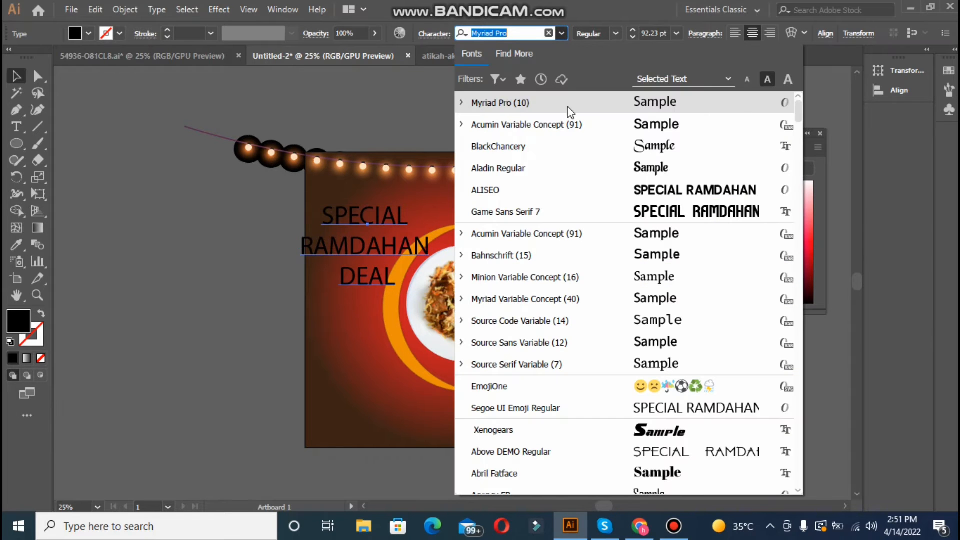
{"action": "left_click", "coordinate": [575, 174]}
{"action": "left_click", "coordinate": [216, 246]}
{"action": "left_click", "coordinate": [339, 220]}
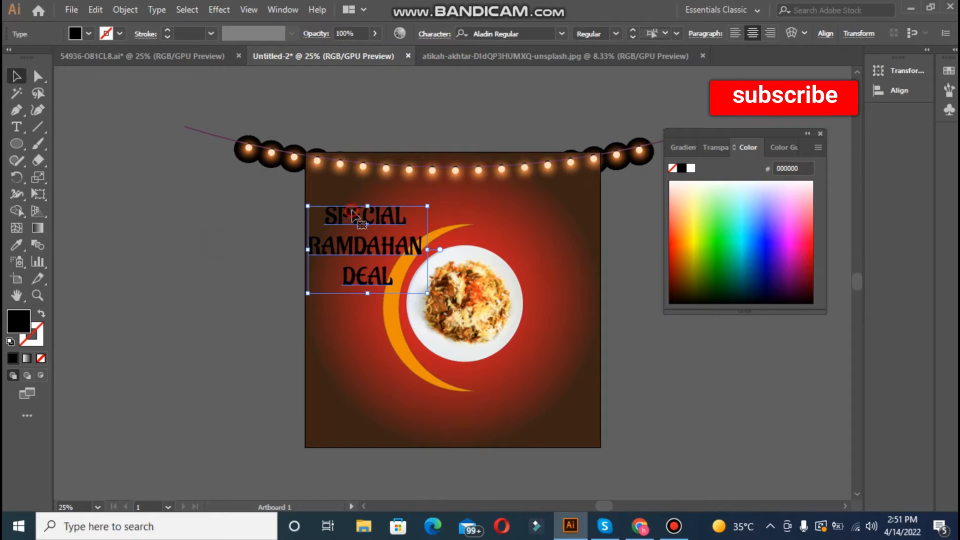
Step: Try Limonade de Camomille on the word SPECIAL only, and replace it with another decorative handwritten font
{"action": "double_click", "coordinate": [350, 218]}
{"action": "double_click", "coordinate": [353, 218]}
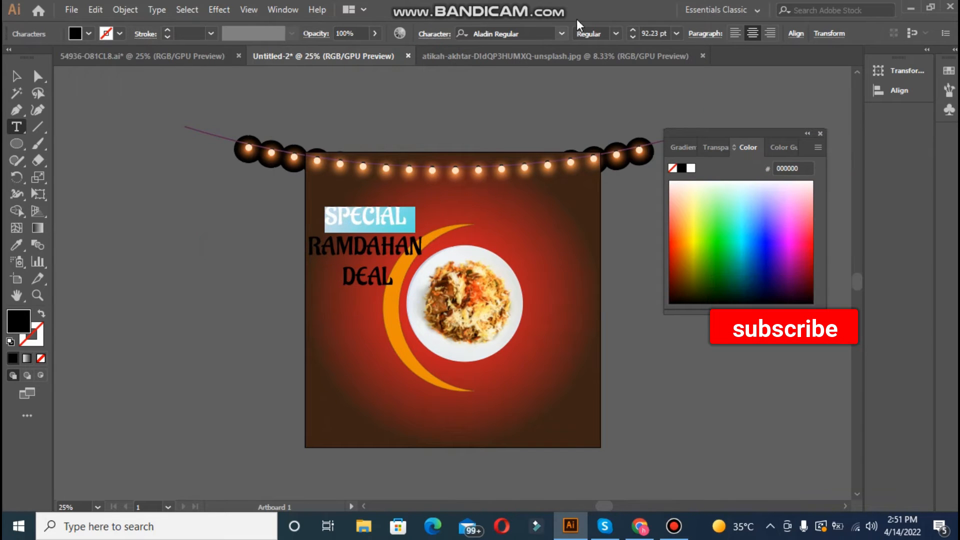
{"action": "left_click", "coordinate": [562, 34]}
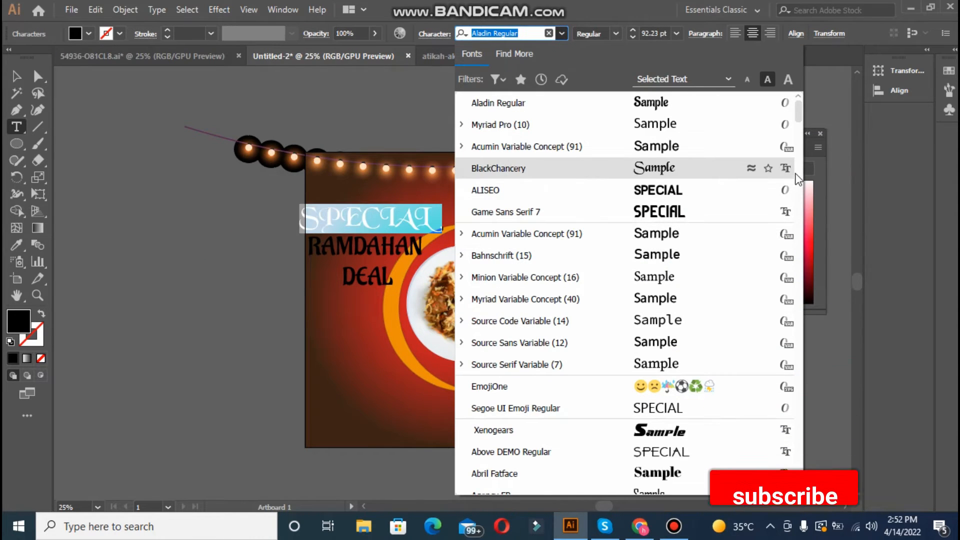
{"action": "left_click_drag", "start_coordinate": [796, 118], "coordinate": [799, 306]}
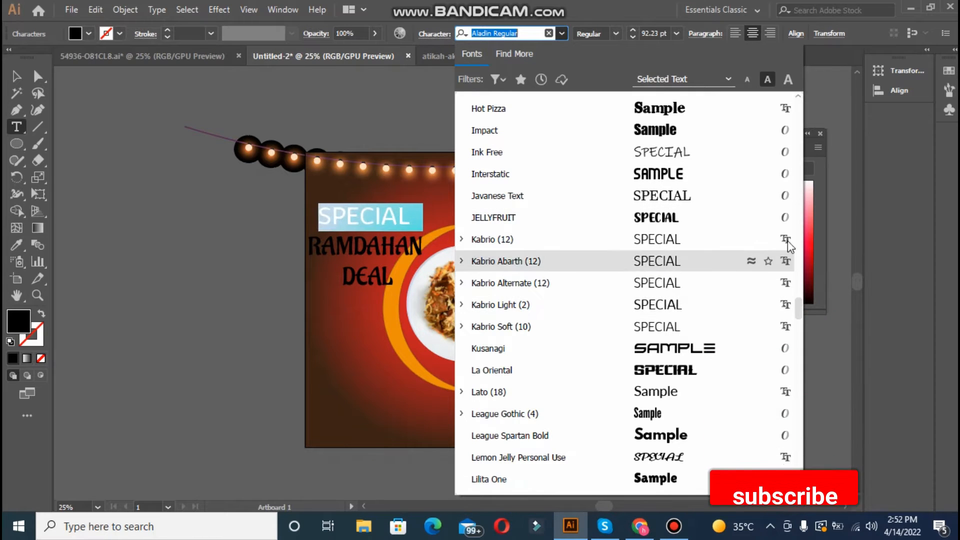
{"action": "left_click_drag", "start_coordinate": [800, 302], "coordinate": [799, 323]}
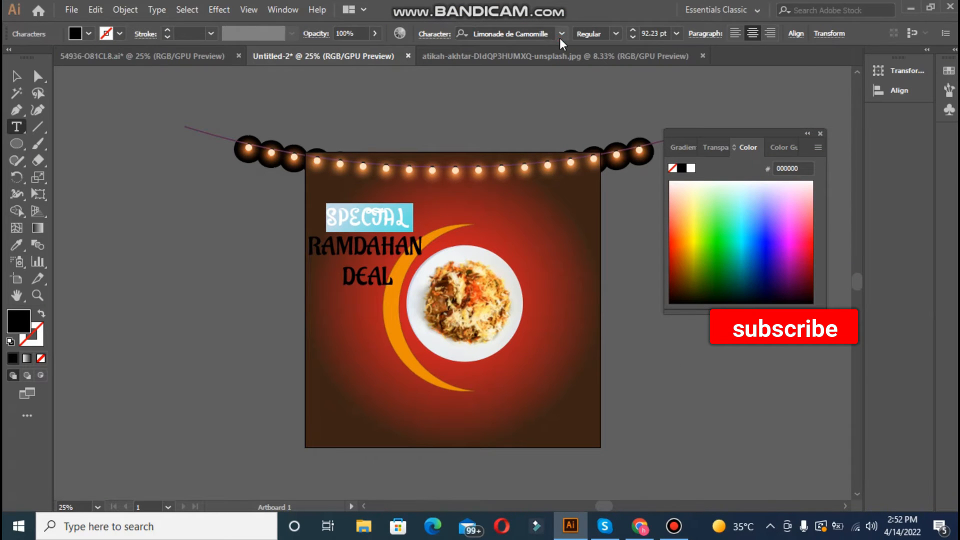
{"action": "left_click", "coordinate": [562, 34]}
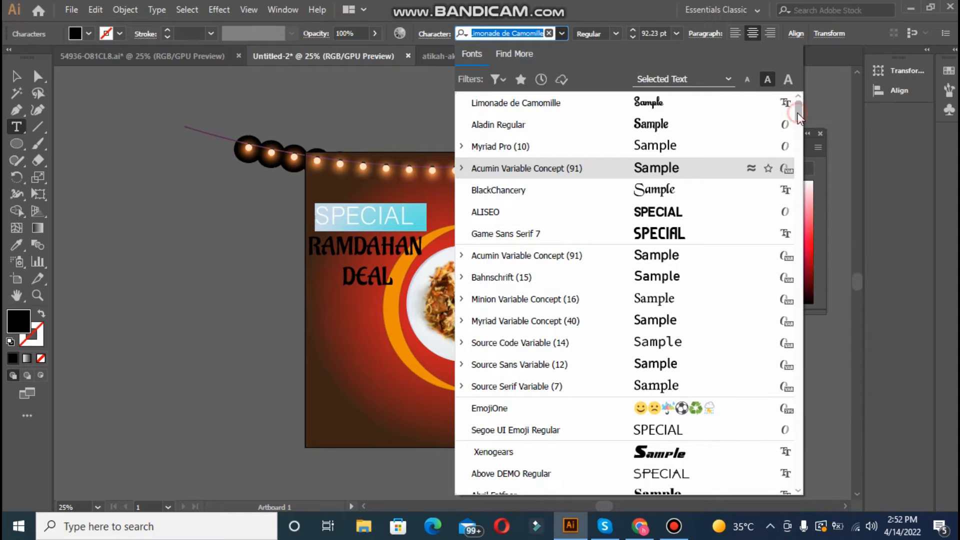
{"action": "left_click_drag", "start_coordinate": [798, 114], "coordinate": [805, 216]}
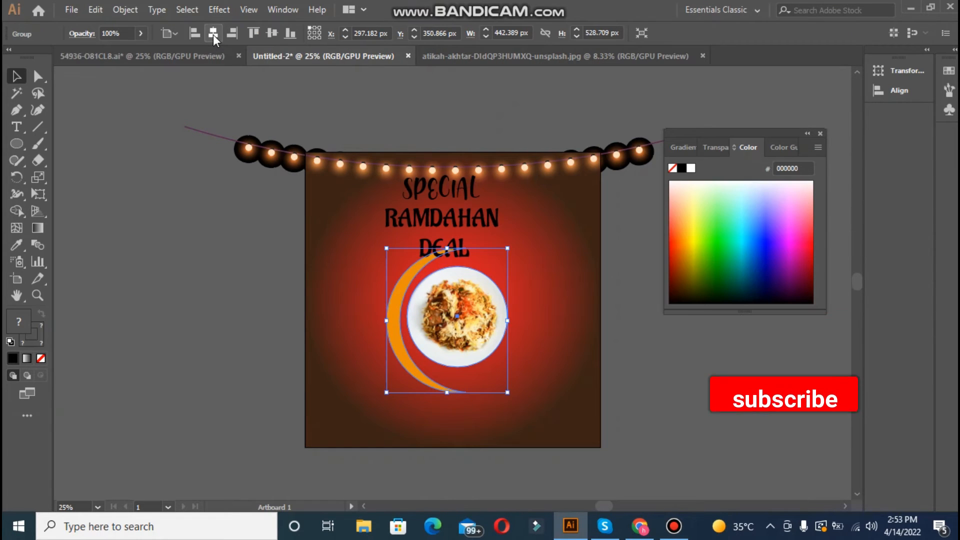
Step: Center the crescent-and-plate group and the three-line heading horizontally on the artboard
{"action": "left_click", "coordinate": [213, 33]}
{"action": "left_click", "coordinate": [184, 267]}
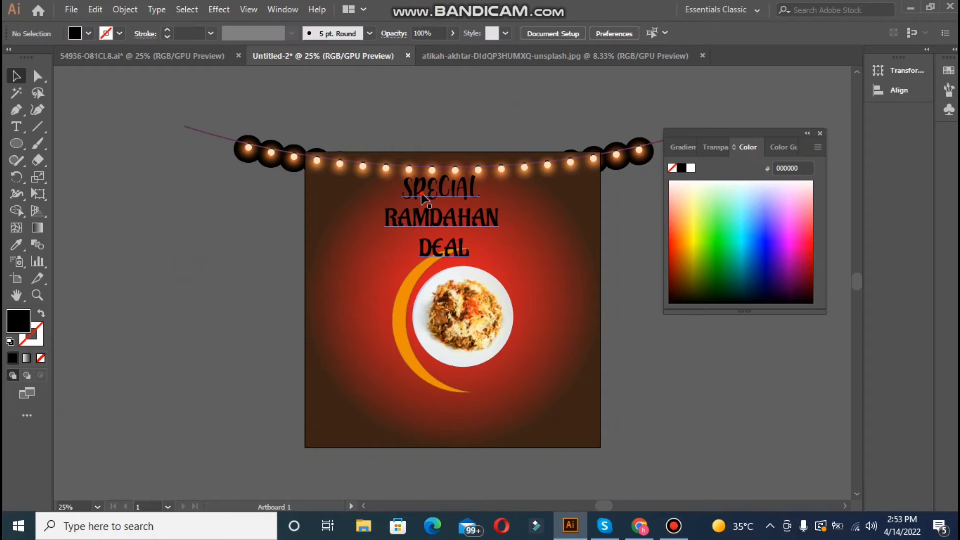
{"action": "left_click", "coordinate": [422, 194]}
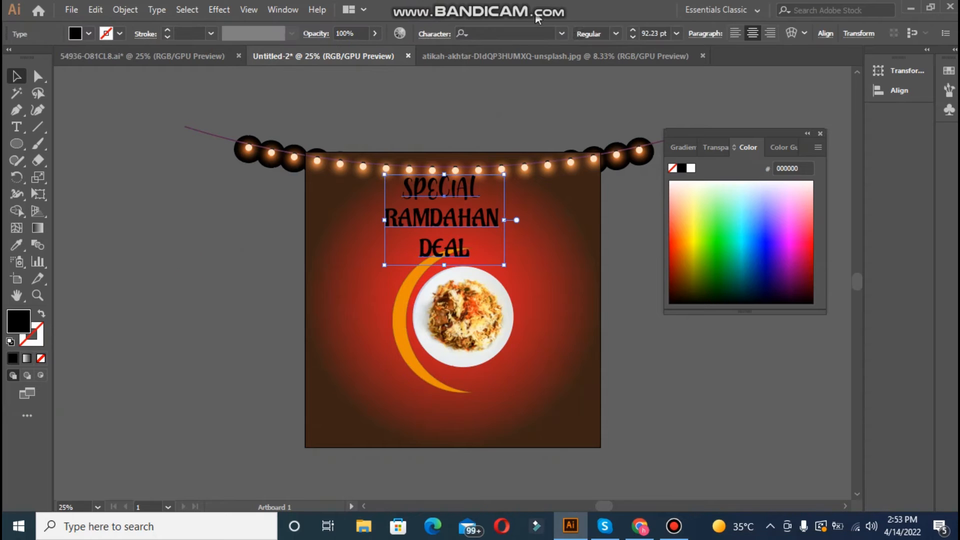
{"action": "left_click", "coordinate": [824, 35]}
{"action": "left_click", "coordinate": [705, 111]}
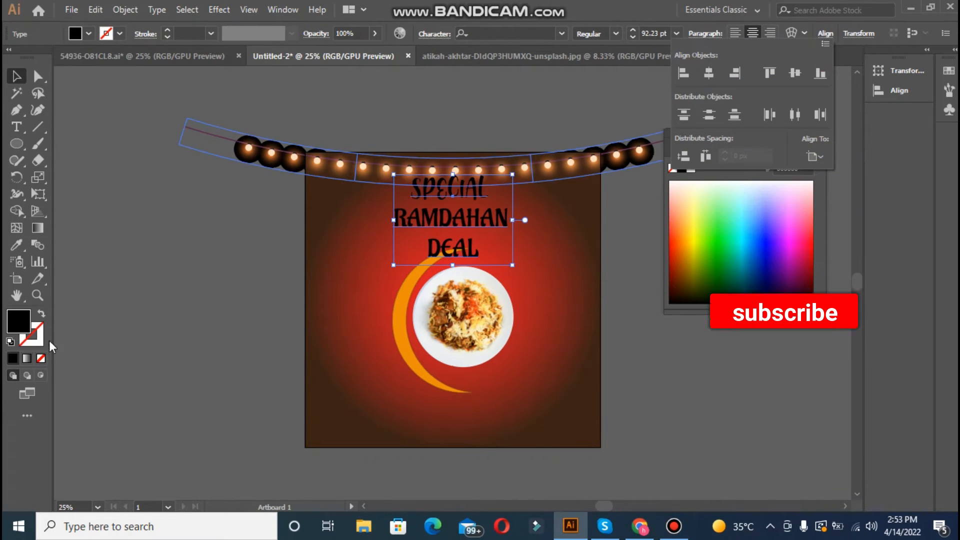
Step: Move the string lights slightly up so the middle bulbs hang along the artboard's upper edge
{"action": "left_click", "coordinate": [131, 310]}
{"action": "left_click_drag", "start_coordinate": [343, 170], "coordinate": [349, 155]}
{"action": "left_click", "coordinate": [264, 223]}
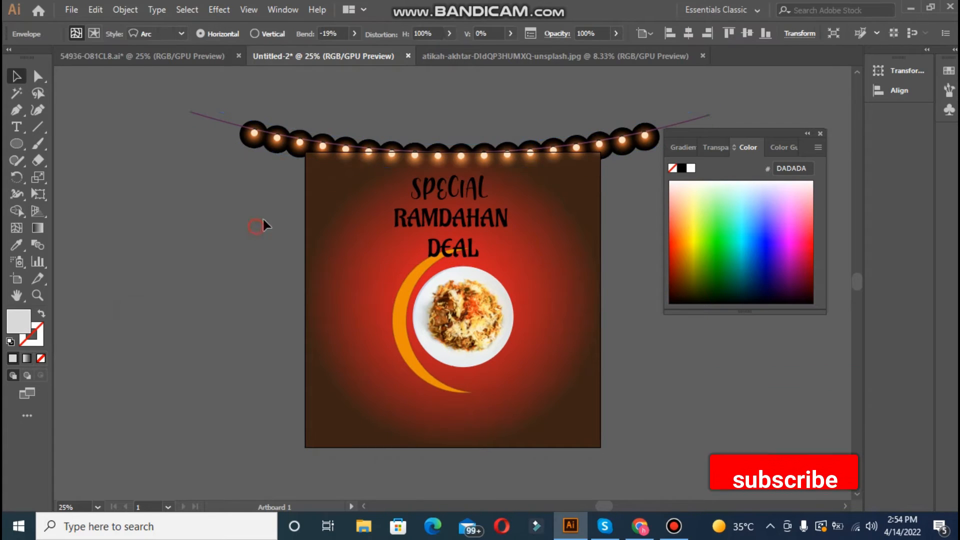
Step: Recolor the SPECIAL RAMDAHAN DEAL heading white (FFFFFF)
{"action": "left_click", "coordinate": [470, 195]}
{"action": "left_click", "coordinate": [15, 246]}
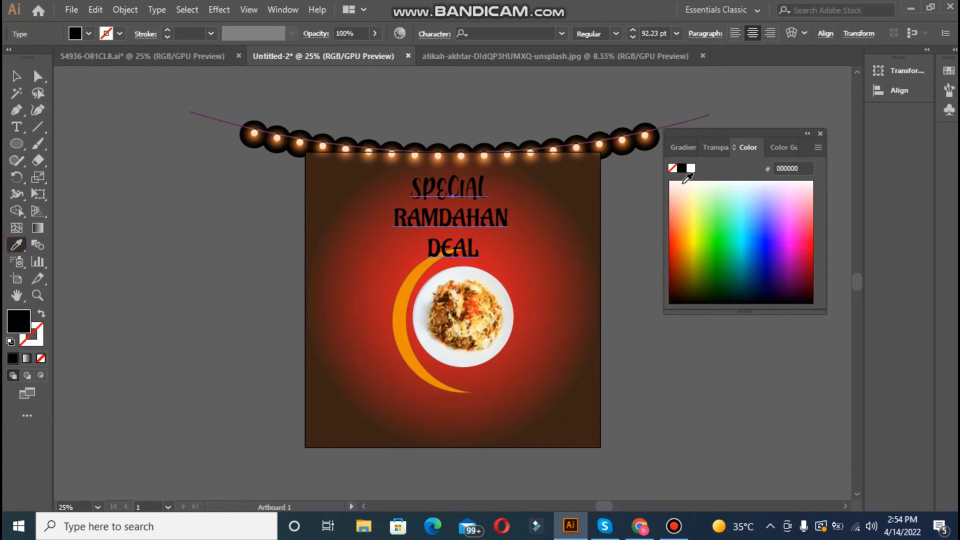
{"action": "left_click", "coordinate": [691, 170]}
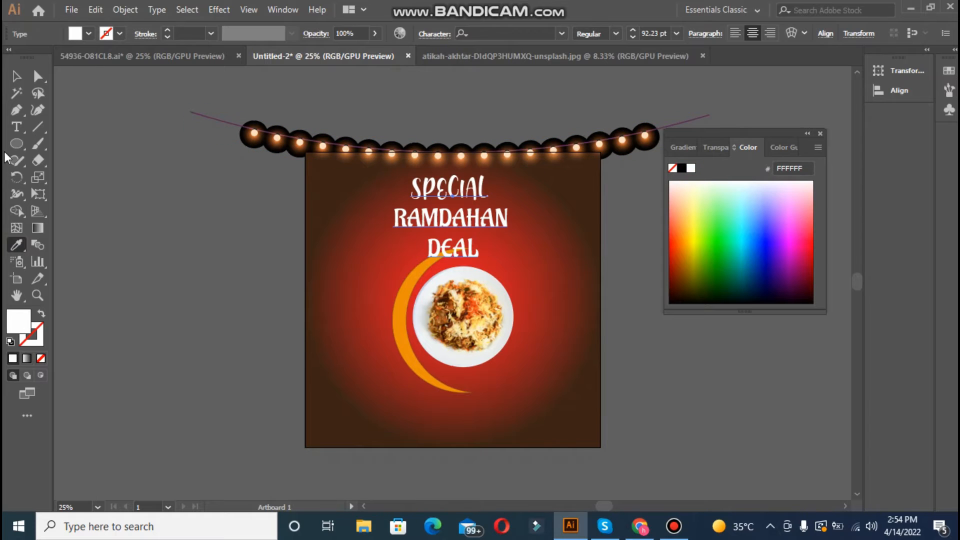
{"action": "left_click", "coordinate": [256, 189]}
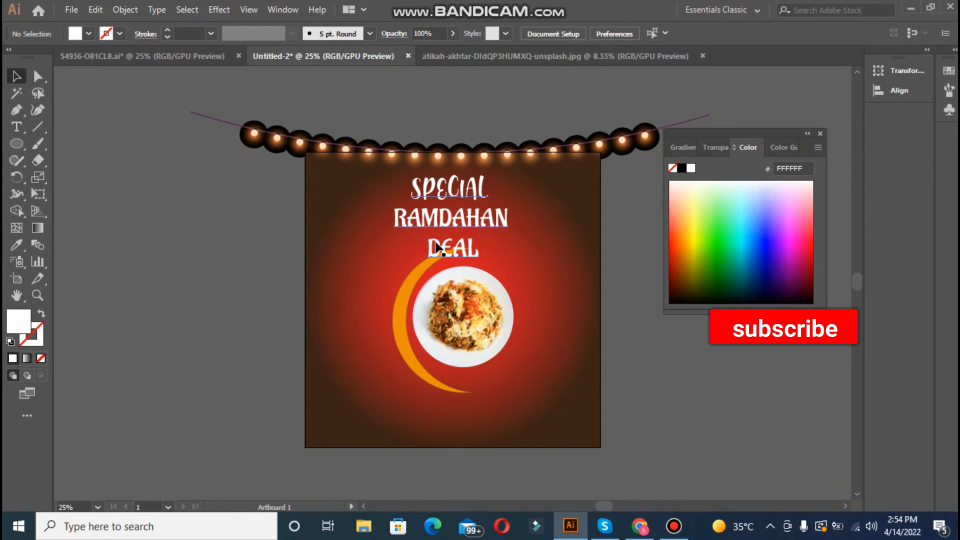
Step: Ungroup the crescent and the plate, and shrink only the crescent proportionally so its upper tip moves down from the word DEAL
{"action": "left_click", "coordinate": [409, 272]}
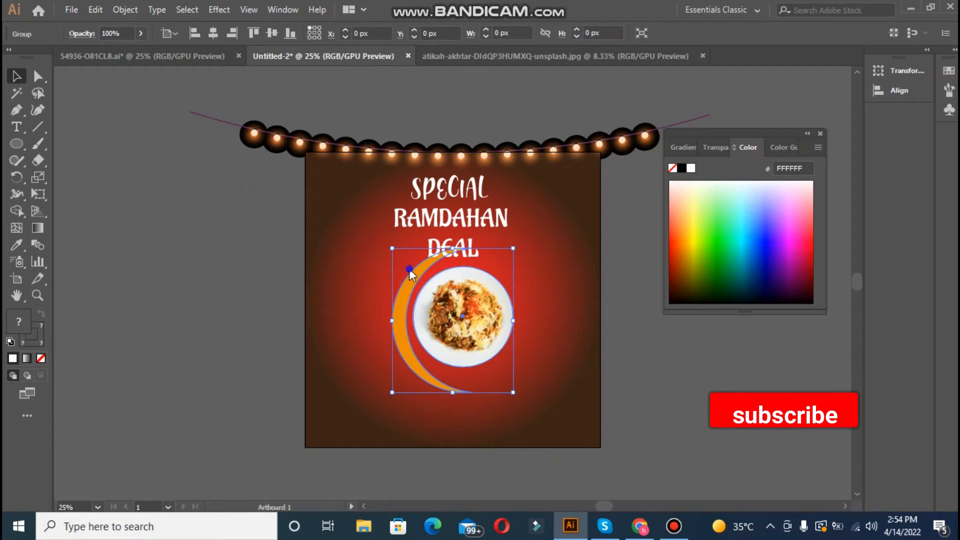
{"action": "right_click", "coordinate": [410, 268]}
{"action": "left_click", "coordinate": [504, 389]}
{"action": "left_click", "coordinate": [523, 325]}
{"action": "left_click", "coordinate": [399, 300]}
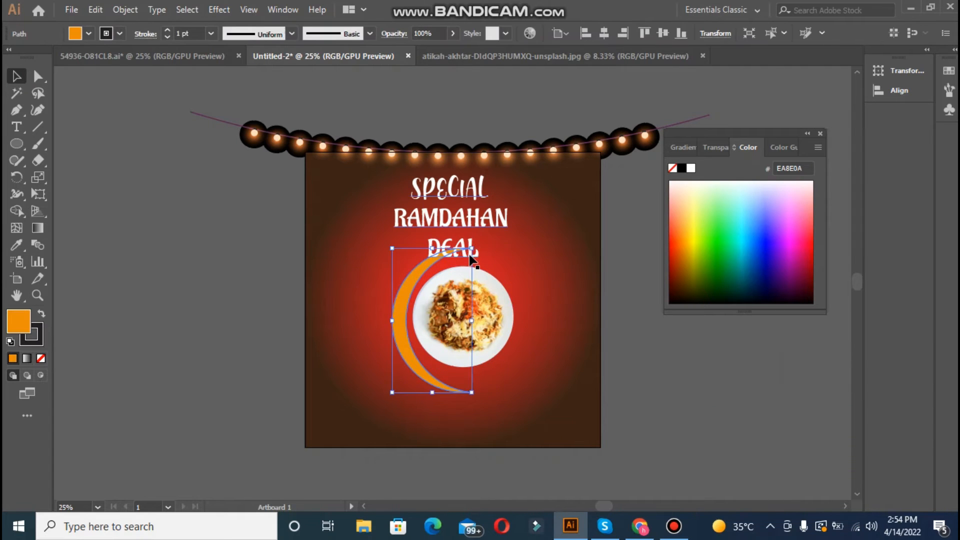
{"action": "left_click_drag", "start_coordinate": [472, 249], "coordinate": [466, 259]}
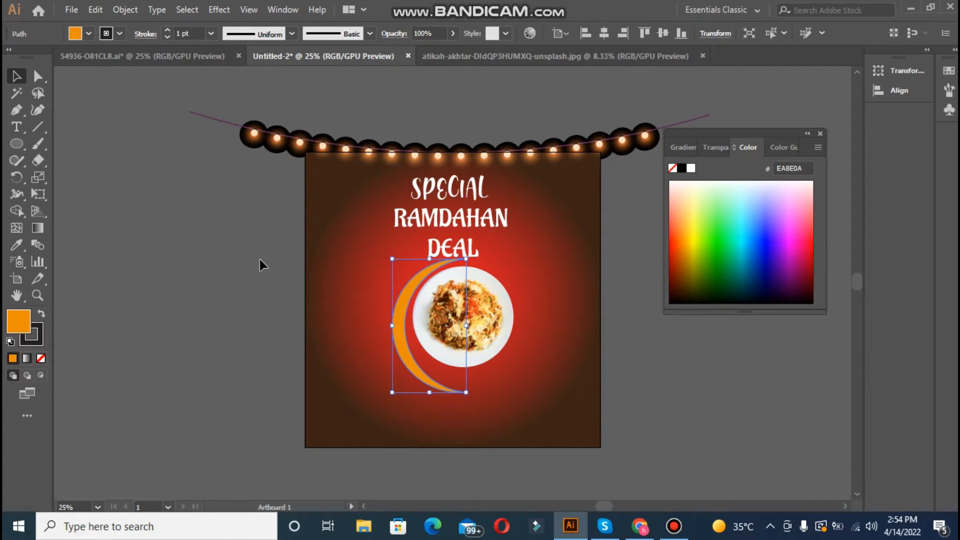
Step: Try centering the crescent vertically and horizontally on the artboard, undoing each alignment
{"action": "left_click", "coordinate": [663, 32]}
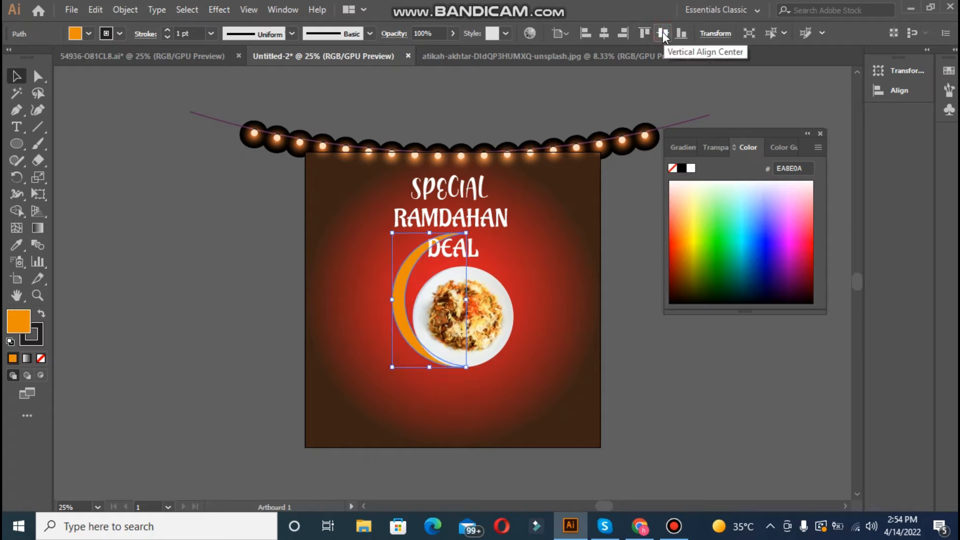
{"action": "key", "text": "ctrl+z"}
{"action": "left_click", "coordinate": [602, 34]}
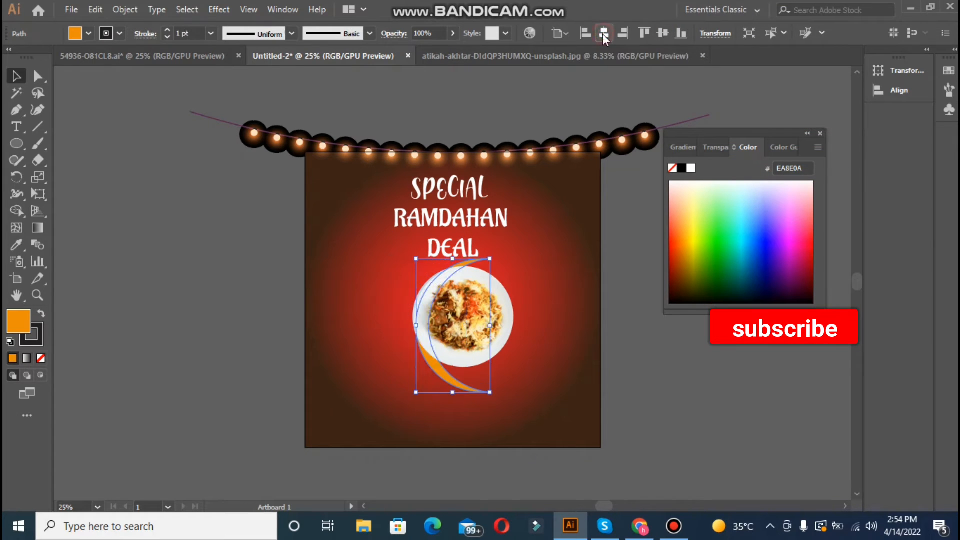
{"action": "key", "text": "ctrl+z"}
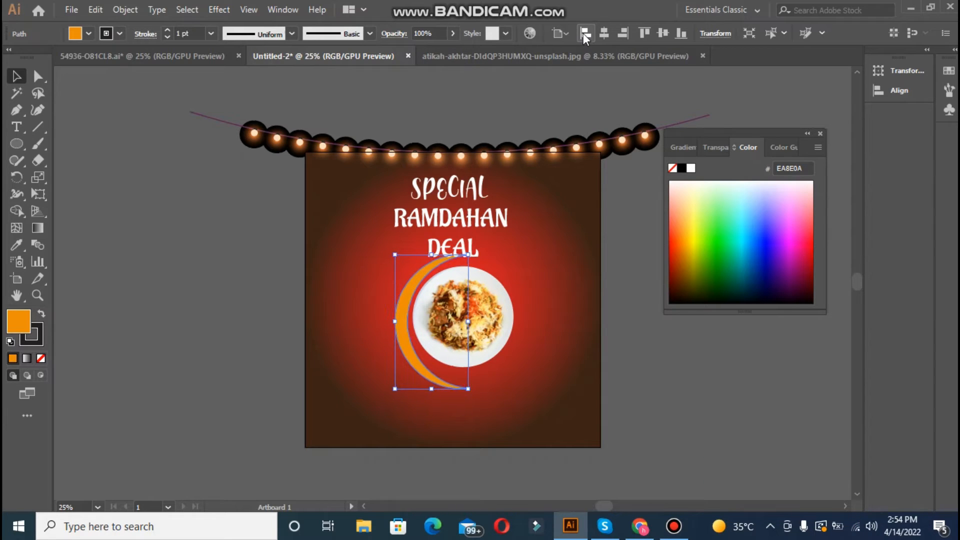
Step: Shrink the crescent a little further from its lower tip and shift it slightly down to fit evenly around the plate
{"action": "left_click", "coordinate": [202, 316]}
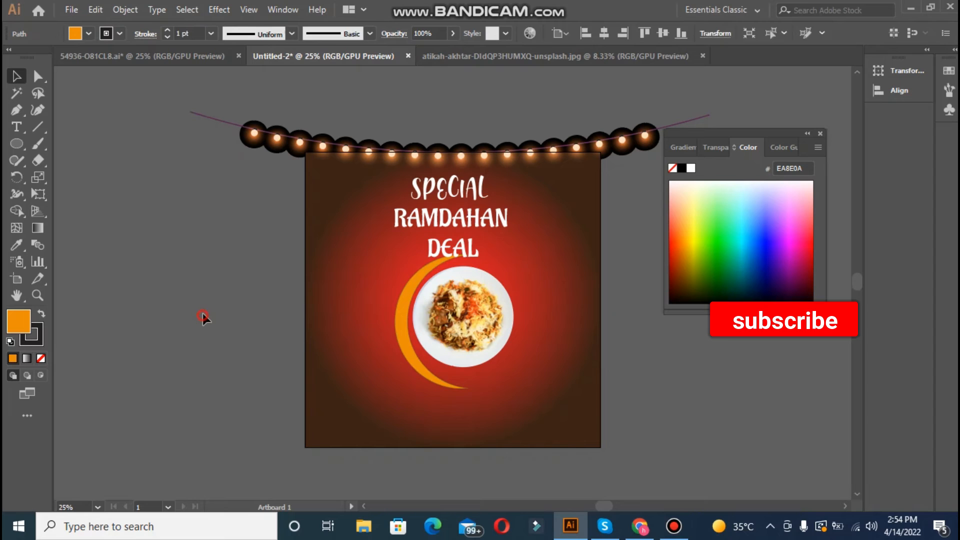
{"action": "left_click", "coordinate": [469, 388]}
{"action": "left_click_drag", "start_coordinate": [469, 387], "coordinate": [472, 378]}
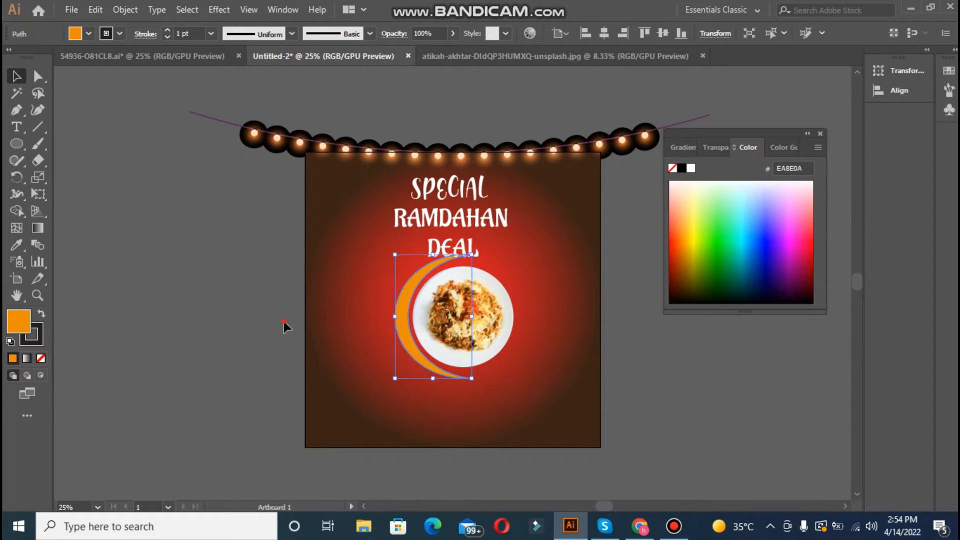
{"action": "left_click", "coordinate": [285, 325]}
{"action": "left_click_drag", "start_coordinate": [409, 315], "coordinate": [409, 318]}
{"action": "left_click", "coordinate": [283, 319]}
{"action": "left_click", "coordinate": [452, 225]}
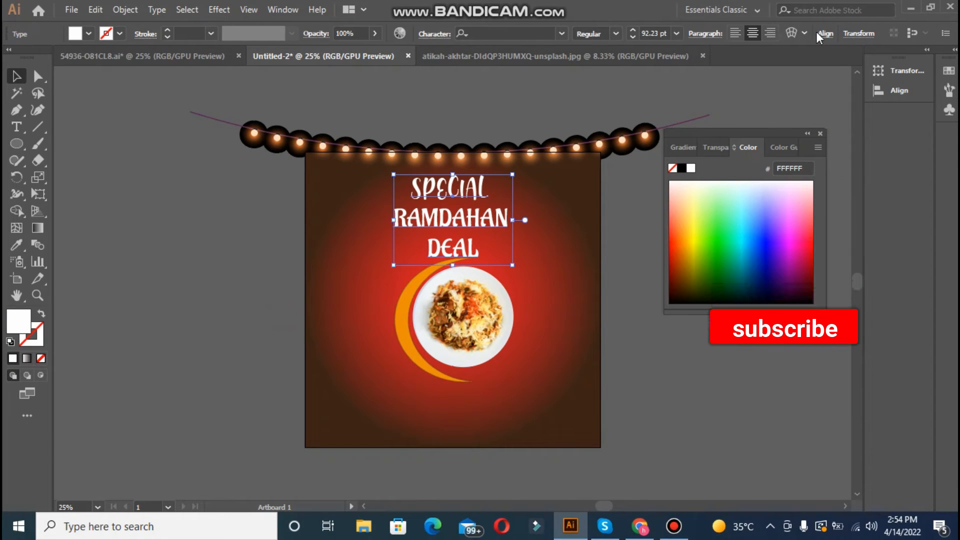
{"action": "left_click", "coordinate": [804, 35]}
{"action": "left_click", "coordinate": [818, 35]}
{"action": "left_click", "coordinate": [825, 34]}
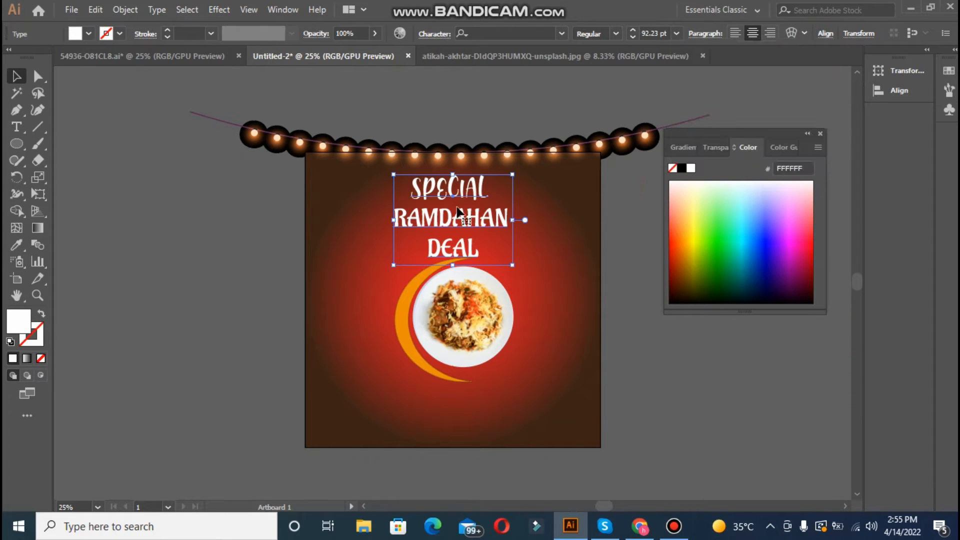
{"action": "left_click", "coordinate": [196, 274]}
Step: Change the font of only the word RAMDAHAN in the heading to ALISEO
{"action": "key", "text": "t"}
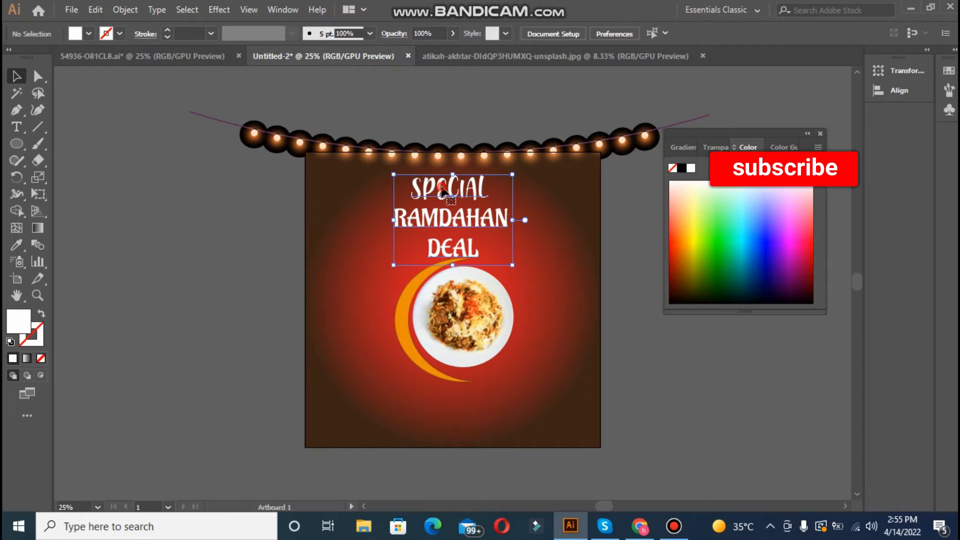
{"action": "double_click", "coordinate": [434, 215]}
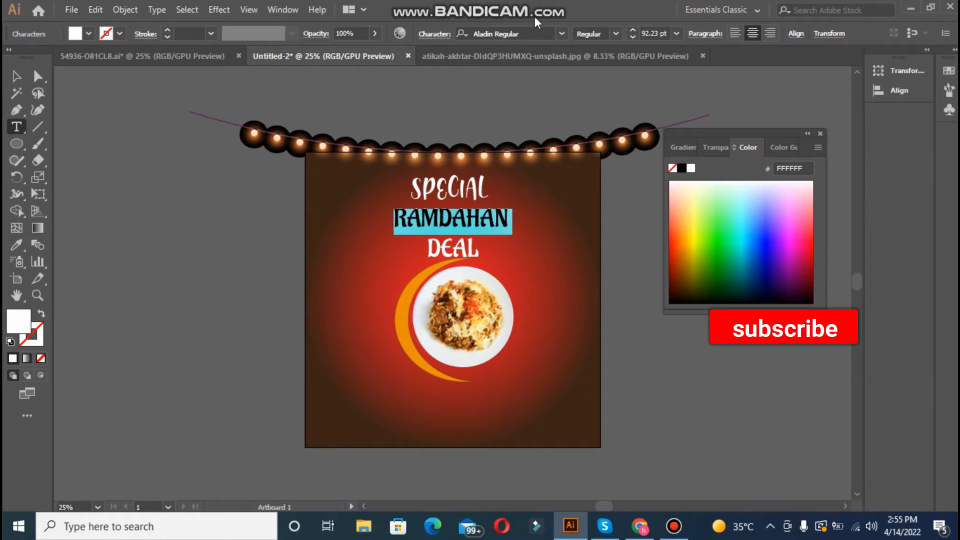
{"action": "left_click", "coordinate": [562, 34]}
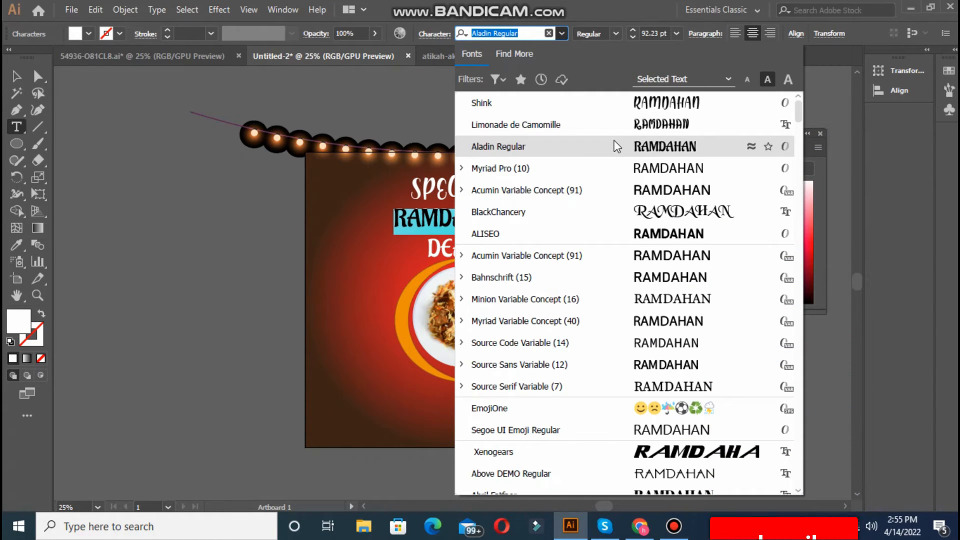
{"action": "left_click", "coordinate": [652, 234]}
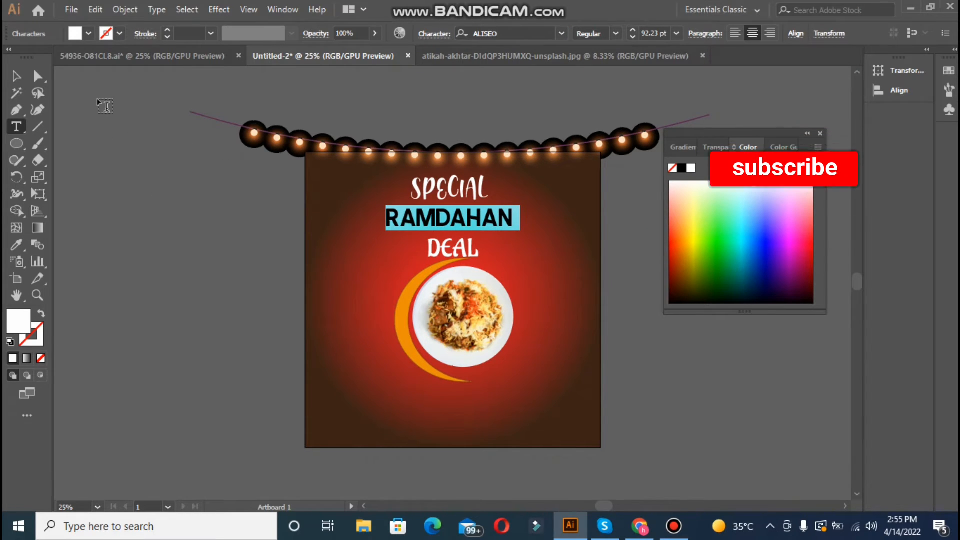
{"action": "left_click", "coordinate": [17, 77]}
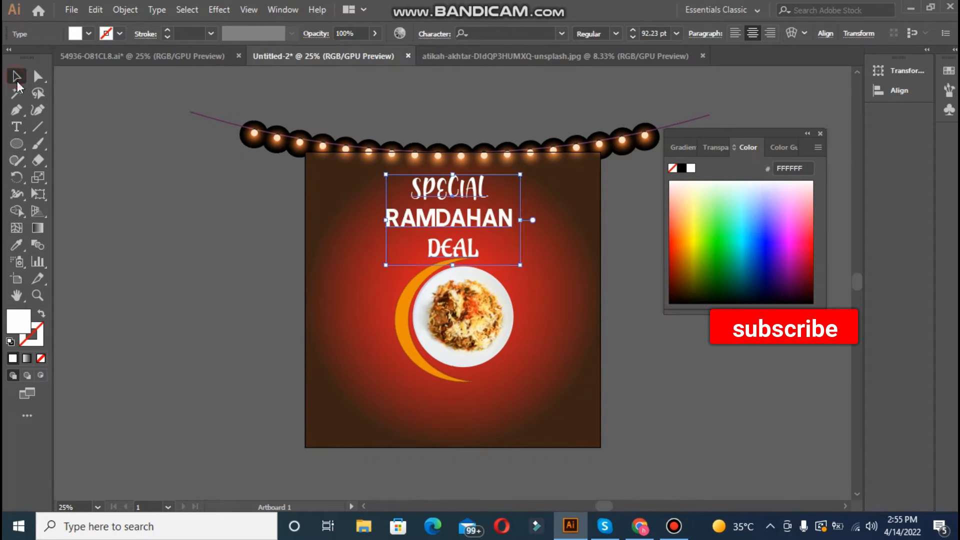
{"action": "left_click", "coordinate": [365, 200]}
Step: Draw a wide, unstroked rectangle over the word RAMDAHAN and fill it light blue (00CCF3)
{"action": "left_click", "coordinate": [17, 144]}
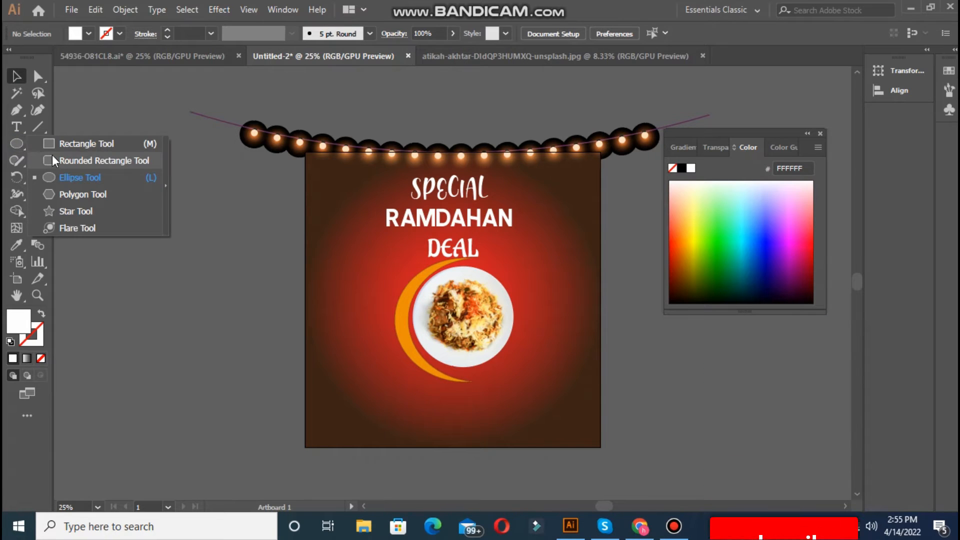
{"action": "left_click", "coordinate": [52, 148]}
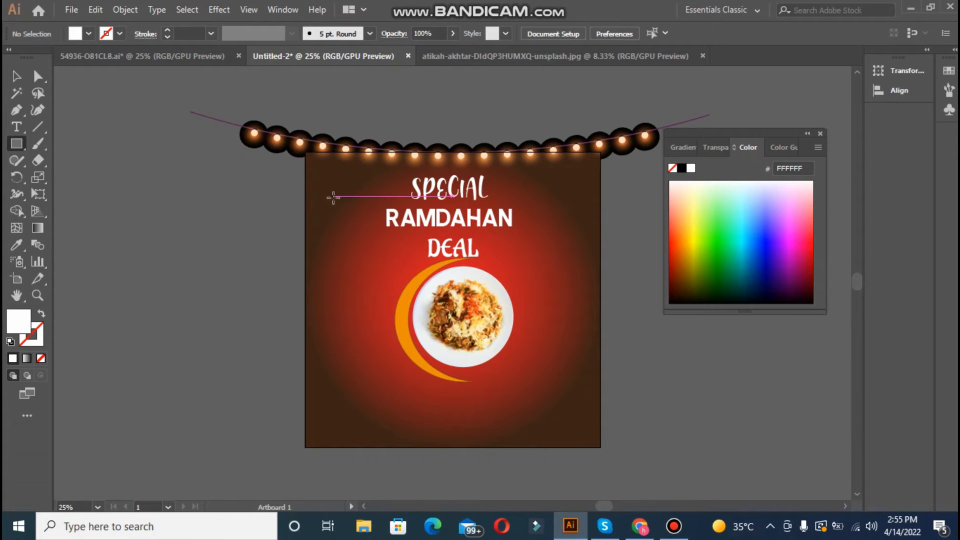
{"action": "left_click_drag", "start_coordinate": [333, 197], "coordinate": [550, 232]}
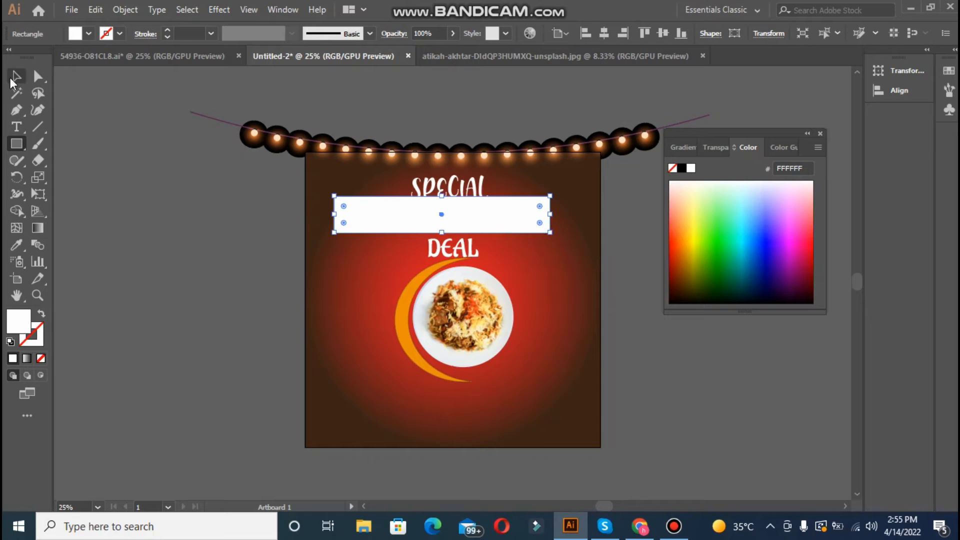
{"action": "left_click", "coordinate": [16, 244]}
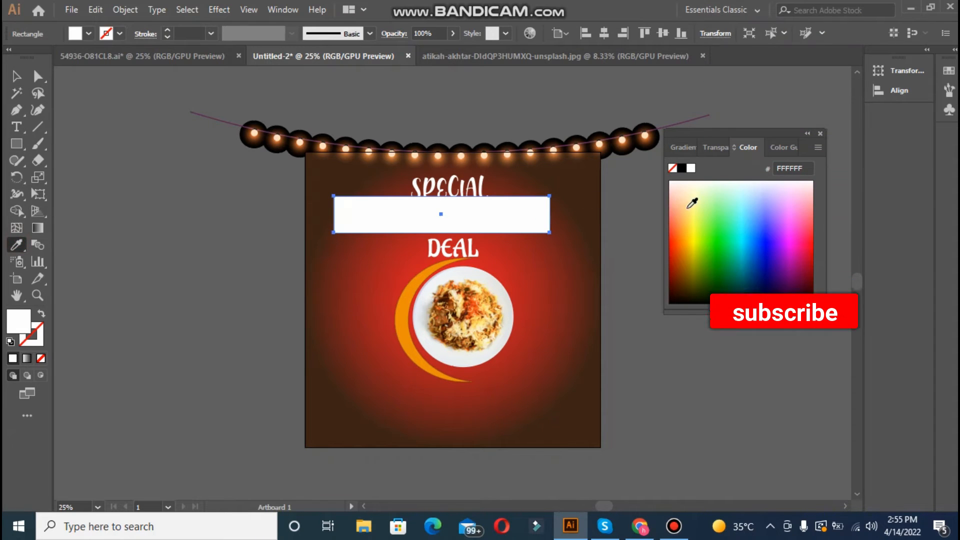
{"action": "left_click", "coordinate": [744, 244]}
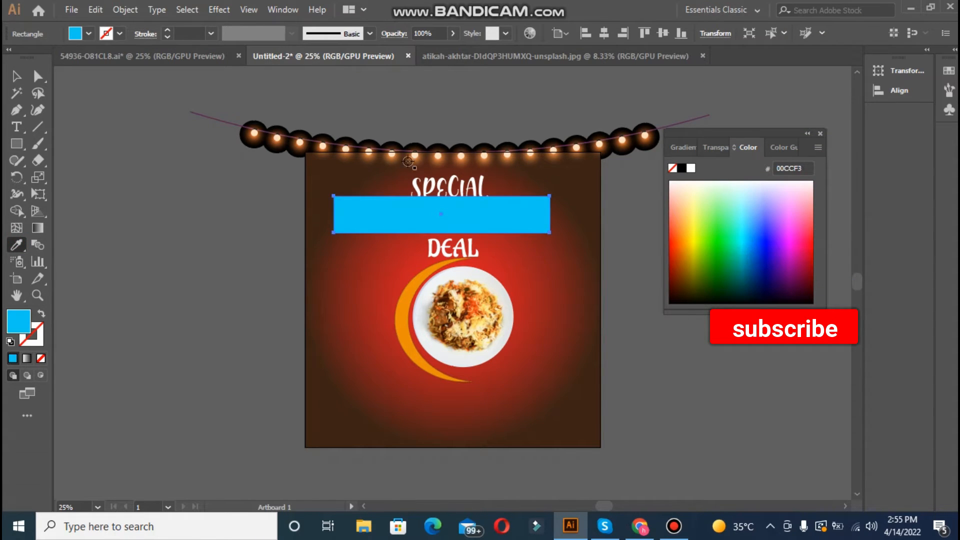
{"action": "key", "text": "v"}
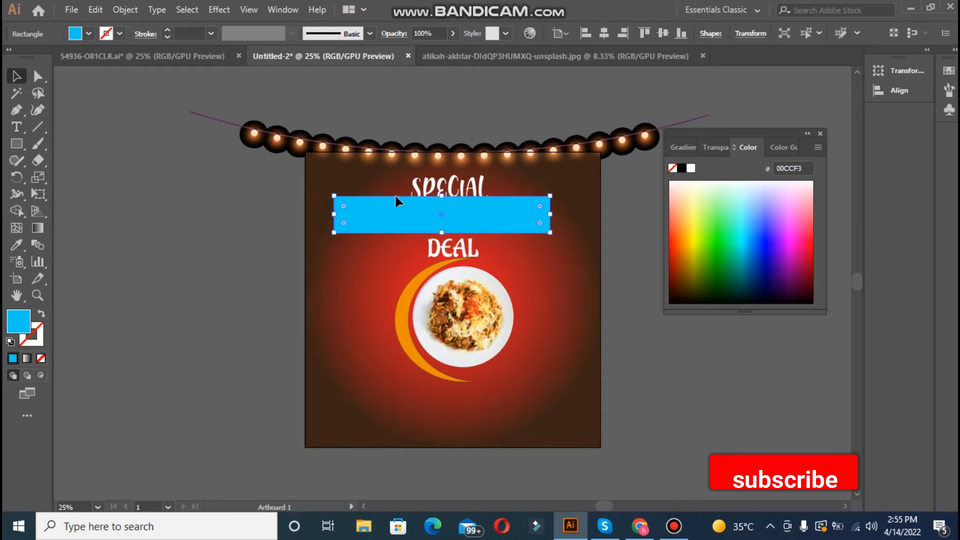
Step: Send the light blue rectangle behind the heading text
{"action": "right_click", "coordinate": [533, 209]}
{"action": "mouse_move", "coordinate": [630, 429]}
{"action": "left_click", "coordinate": [720, 458]}
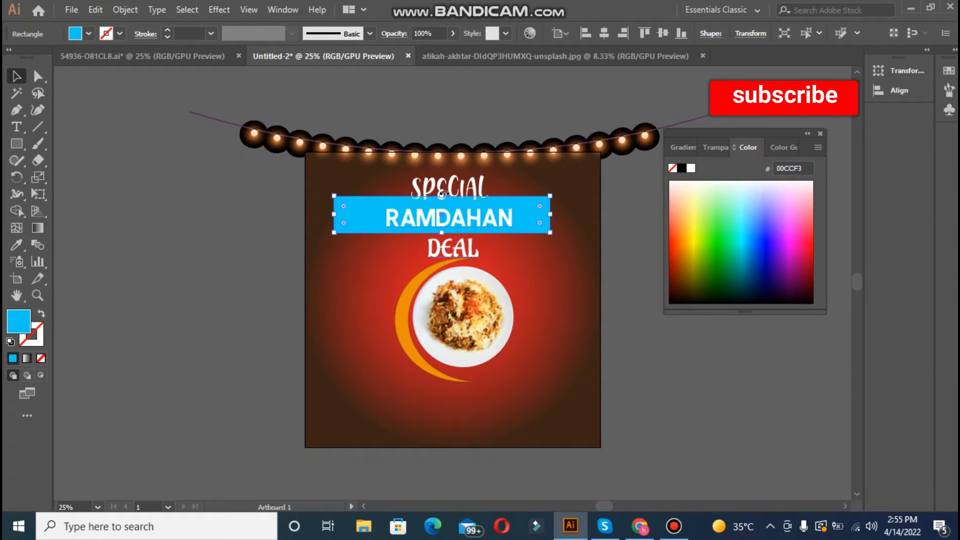
Step: Trim the blue rectangle's height to fit the RAMDAHAN line, narrow it from both sides and center it horizontally on the artboard
{"action": "left_click_drag", "start_coordinate": [443, 191], "coordinate": [442, 159]}
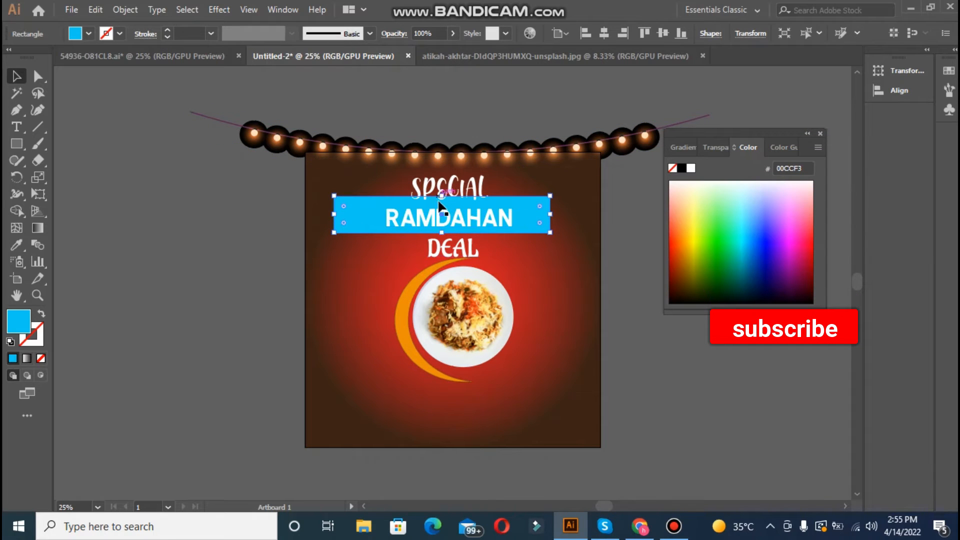
{"action": "left_click_drag", "start_coordinate": [442, 196], "coordinate": [442, 202]}
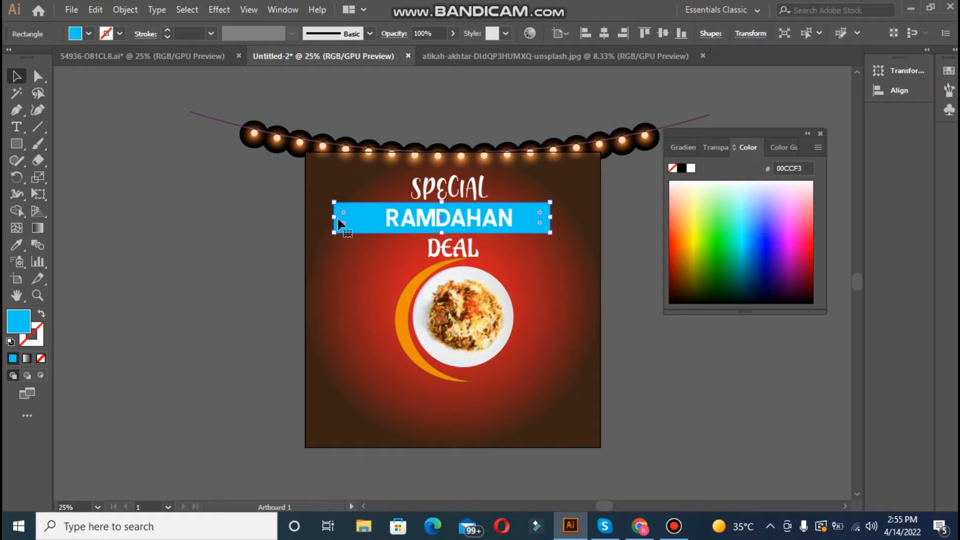
{"action": "left_click_drag", "start_coordinate": [334, 217], "coordinate": [367, 224]}
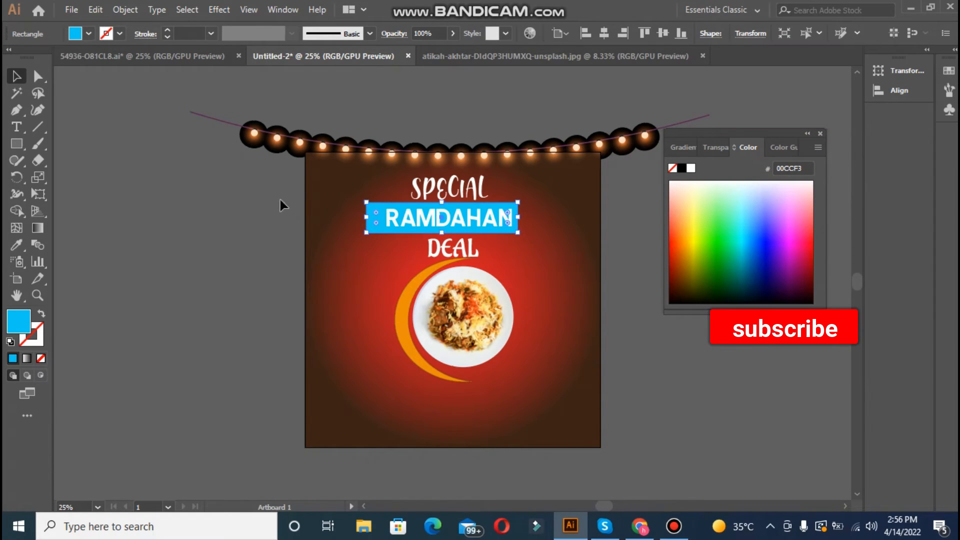
{"action": "left_click", "coordinate": [604, 33]}
{"action": "left_click", "coordinate": [230, 224]}
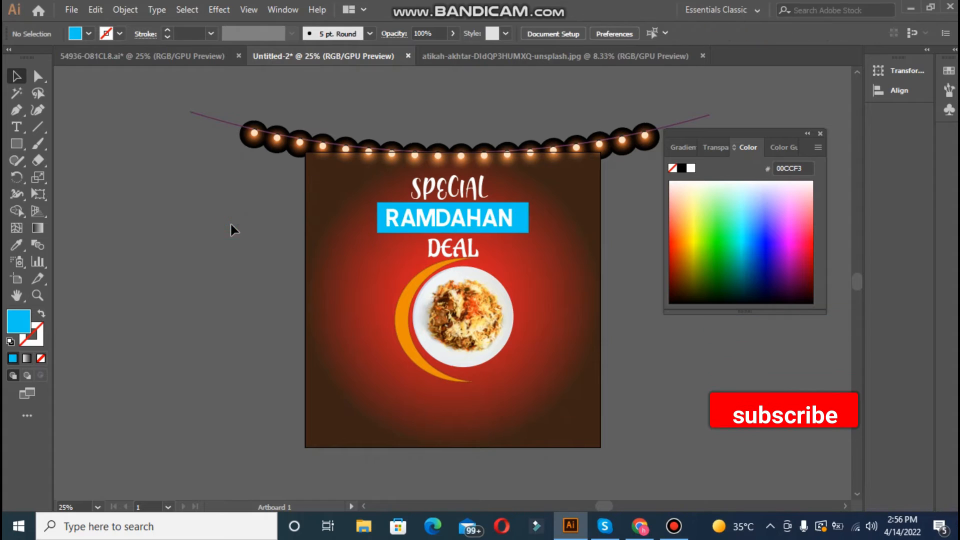
Step: Narrow the blue rectangle slightly more around RAMDAHAN and recenter it horizontally on the artboard
{"action": "left_click", "coordinate": [524, 231]}
{"action": "left_click_drag", "start_coordinate": [530, 218], "coordinate": [525, 218]}
{"action": "left_click", "coordinate": [603, 33]}
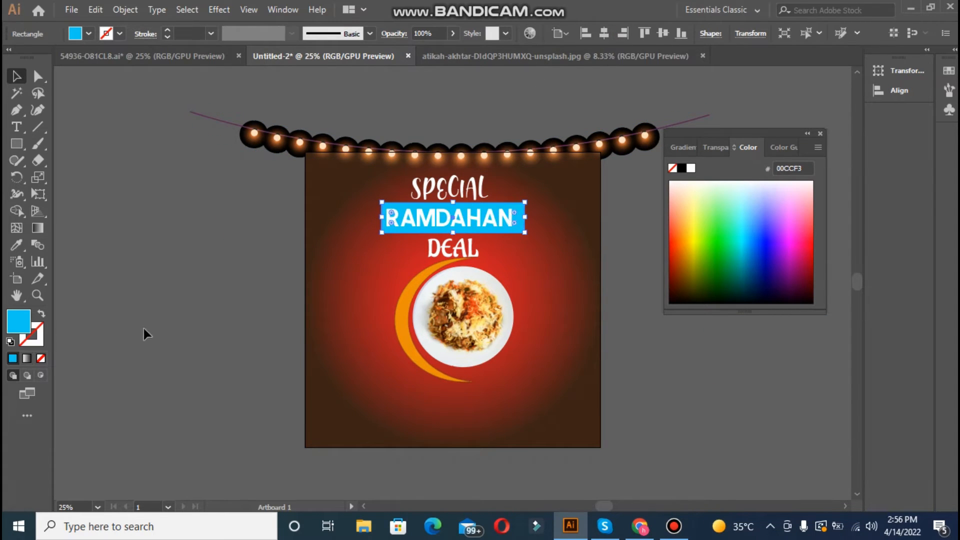
{"action": "left_click", "coordinate": [181, 249]}
Step: Set the leading of the word DEAL to 107 pt
{"action": "double_click", "coordinate": [467, 248]}
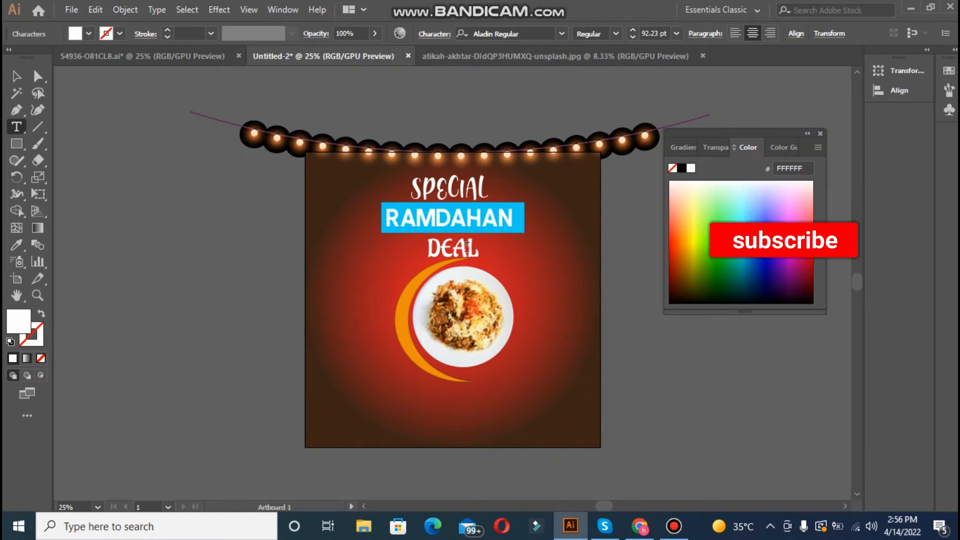
{"action": "double_click", "coordinate": [467, 247]}
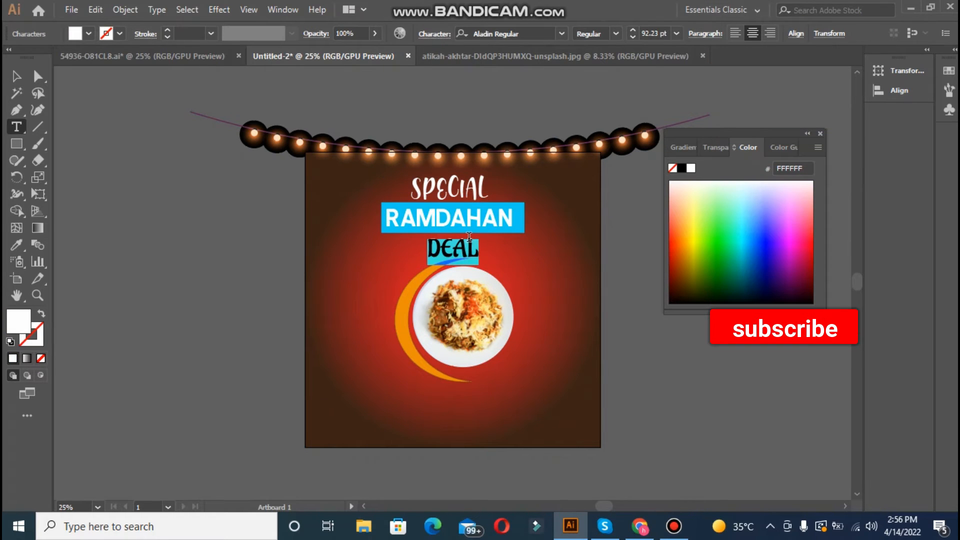
{"action": "left_click", "coordinate": [435, 34]}
{"action": "left_click", "coordinate": [395, 96]}
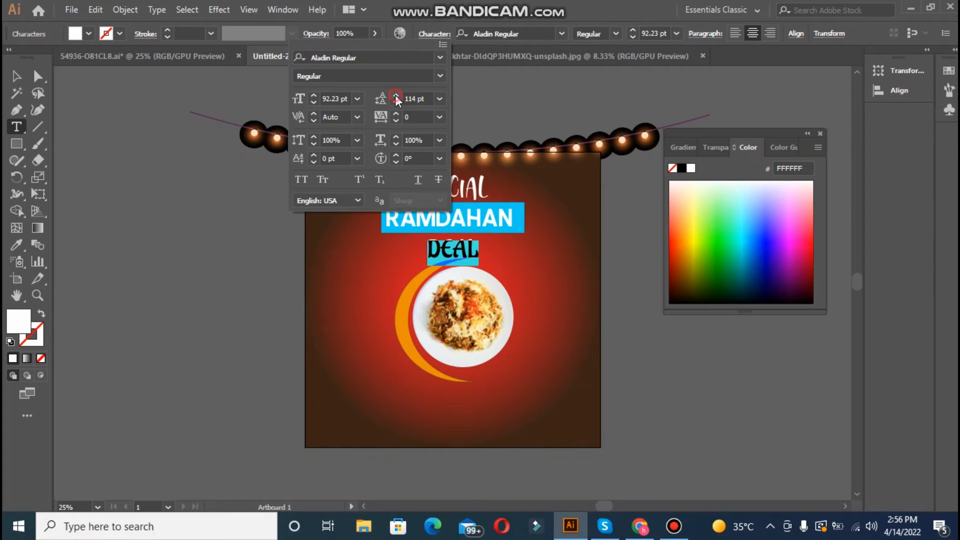
{"action": "left_click", "coordinate": [398, 103]}
{"action": "left_click", "coordinate": [395, 102]}
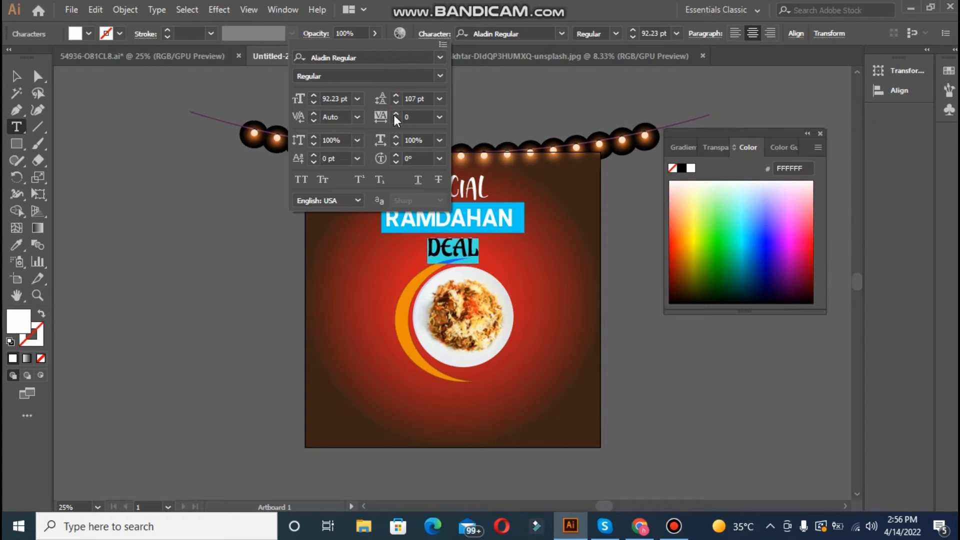
Step: Increase the letter tracking of the word DEAL to 56
{"action": "left_click", "coordinate": [396, 114]}
{"action": "left_click", "coordinate": [397, 115]}
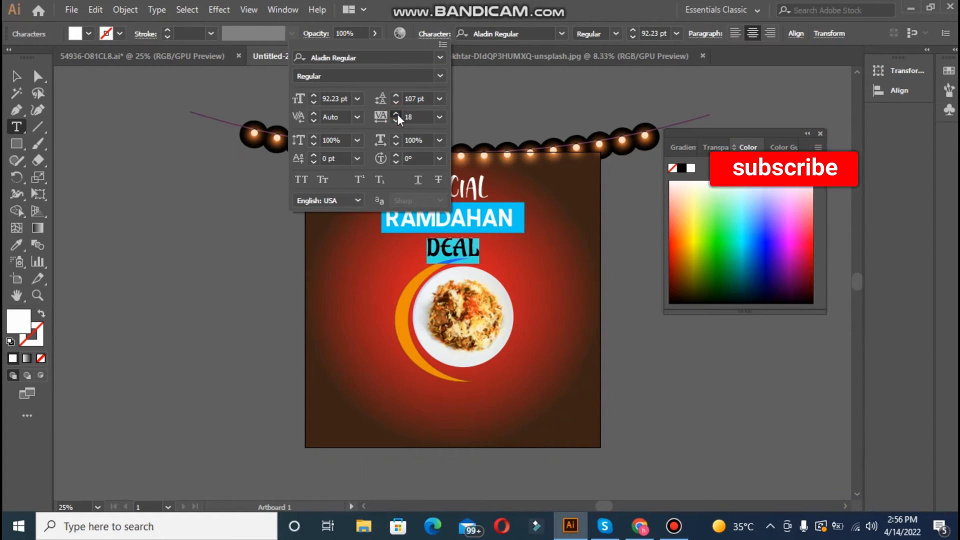
{"action": "left_click", "coordinate": [398, 114]}
{"action": "left_click", "coordinate": [398, 114]}
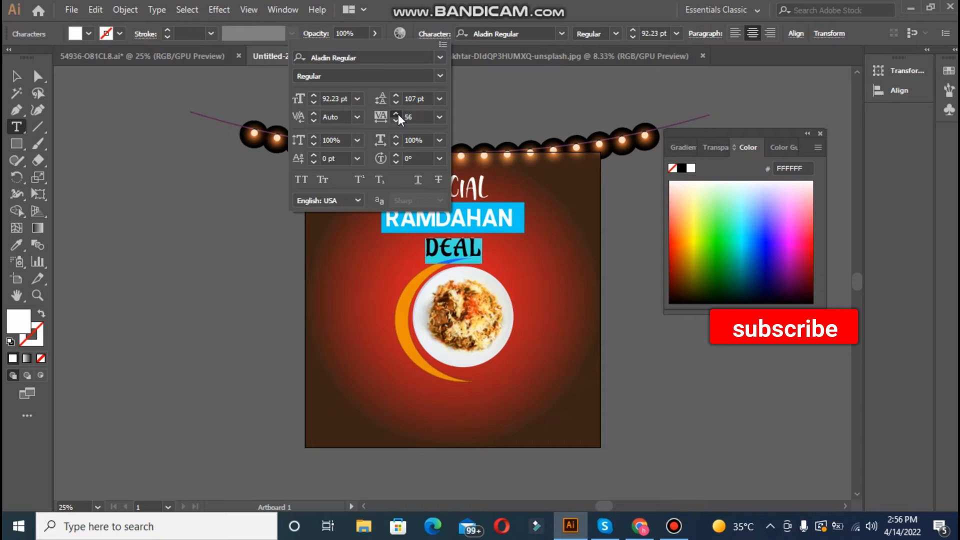
{"action": "left_click", "coordinate": [248, 243]}
Step: Move the whole heading text slightly up on the artboard, leaving the blue rectangle in place
{"action": "left_click", "coordinate": [16, 76]}
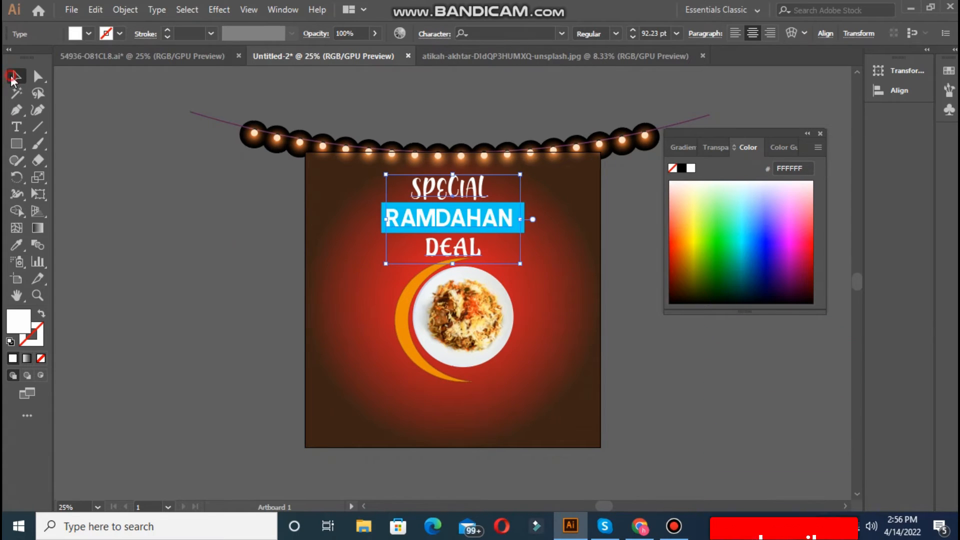
{"action": "left_click_drag", "start_coordinate": [466, 198], "coordinate": [466, 194]}
{"action": "left_click", "coordinate": [272, 238]}
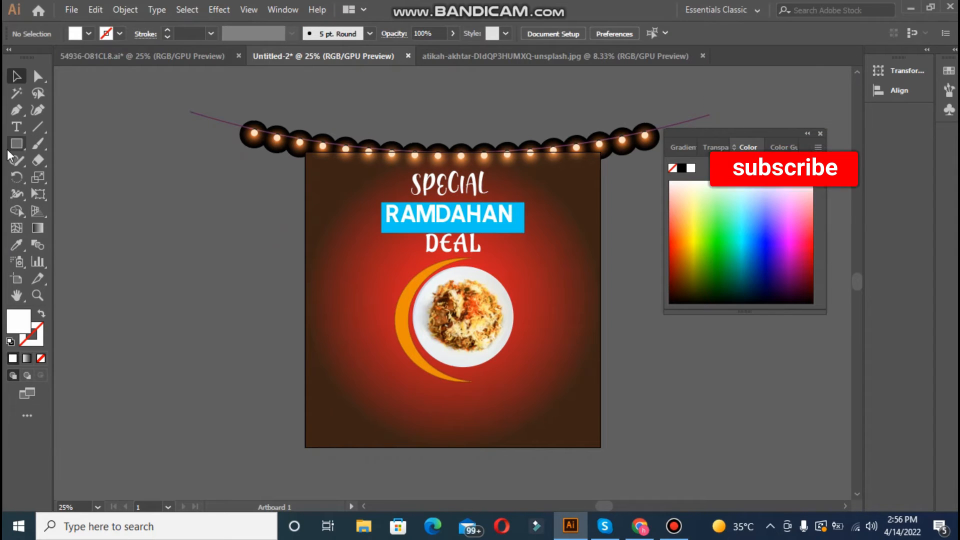
Step: Add a white (FFFFFF) CALL line with the phone number near the artboard's lower-left corner, scaled up to about 32.9 pt
{"action": "key", "text": "t"}
{"action": "left_click", "coordinate": [330, 415]}
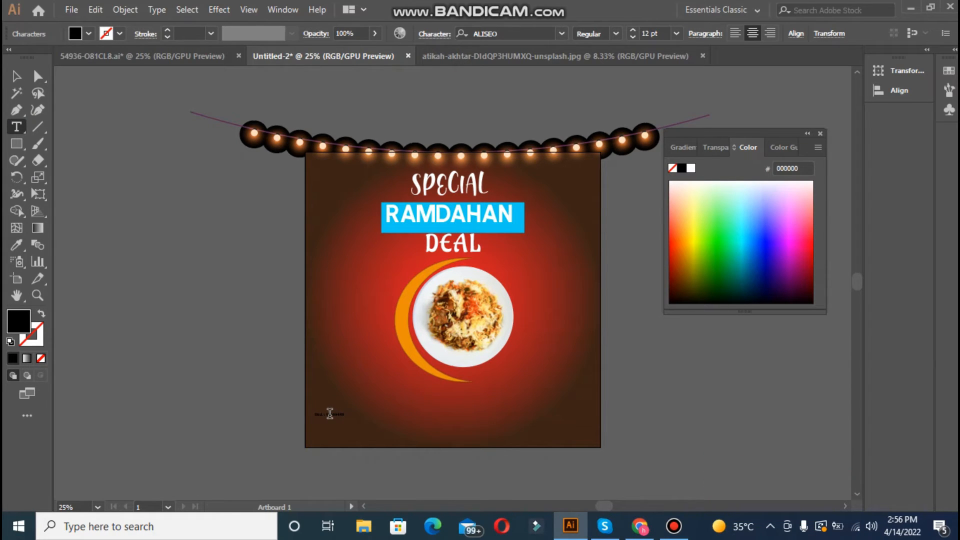
{"action": "left_click", "coordinate": [16, 78]}
{"action": "left_click_drag", "start_coordinate": [341, 424], "coordinate": [395, 429]}
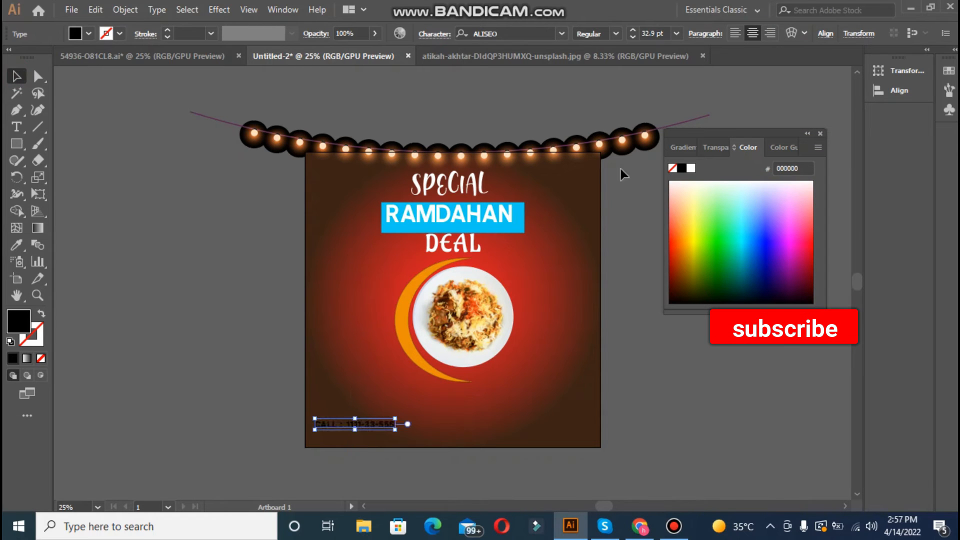
{"action": "left_click", "coordinate": [690, 168]}
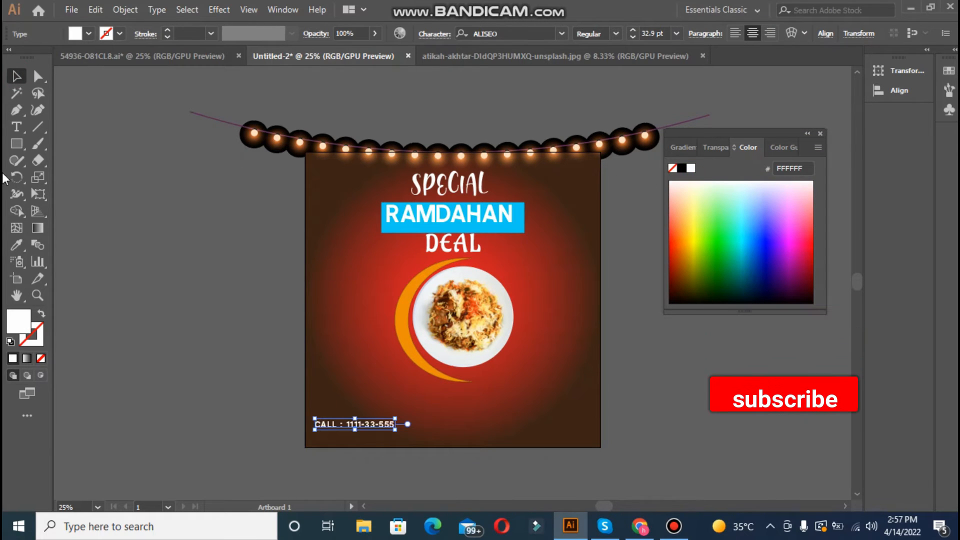
Step: Set the call line's font to Aladin Regular and enlarge the text to about 42.45 pt
{"action": "left_click", "coordinate": [616, 38]}
{"action": "left_click", "coordinate": [557, 35]}
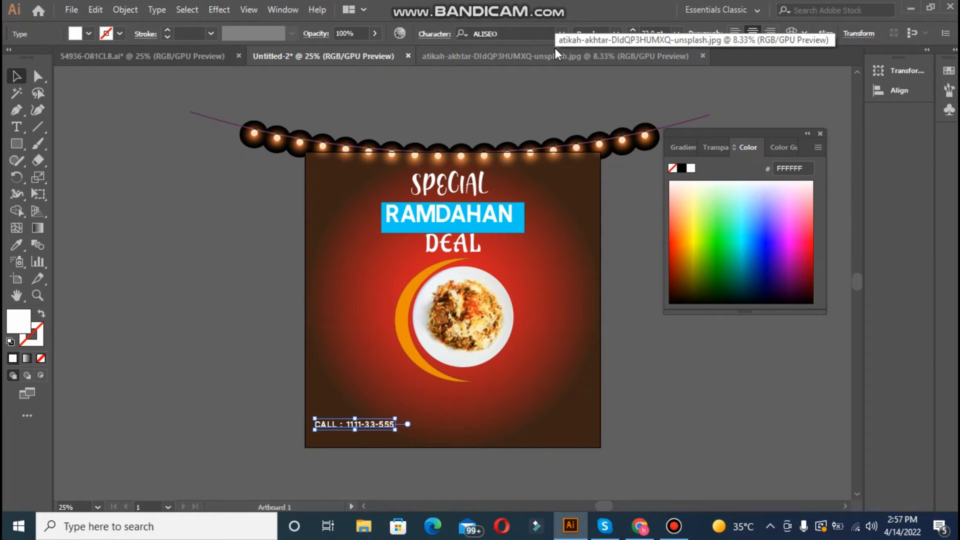
{"action": "left_click", "coordinate": [561, 35]}
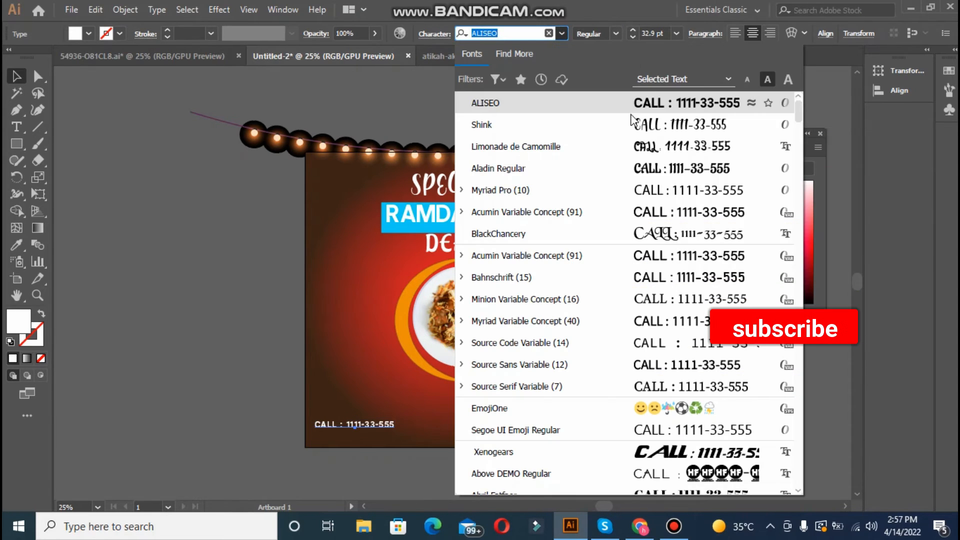
{"action": "left_click", "coordinate": [647, 173]}
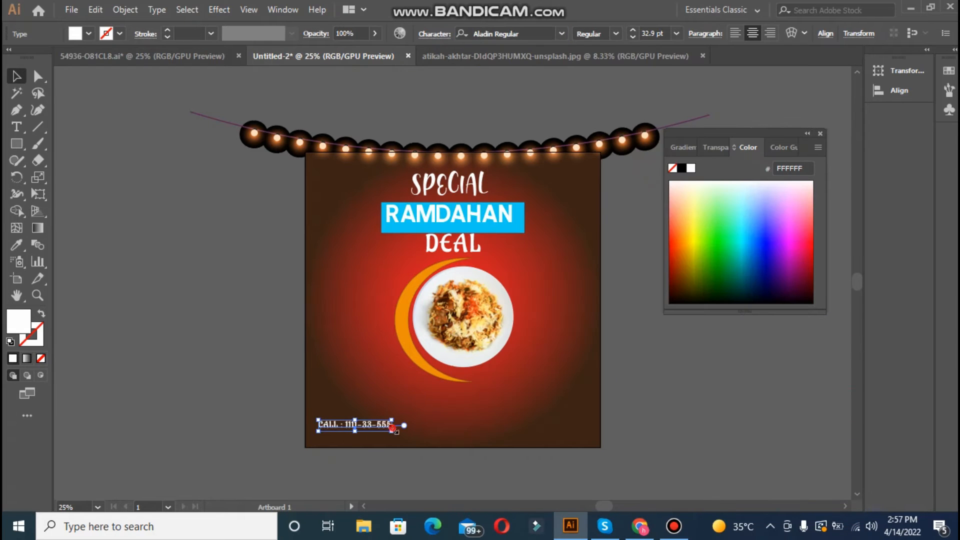
{"action": "left_click_drag", "start_coordinate": [393, 429], "coordinate": [413, 433]}
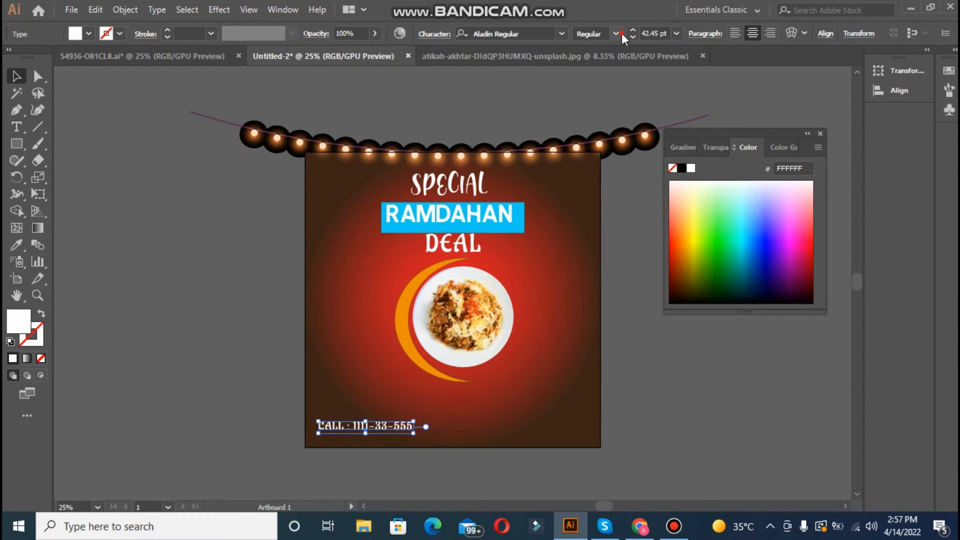
Step: Set the call line's font to Acumin Variable Concept and give it a heavier, bolder style
{"action": "left_click", "coordinate": [562, 33]}
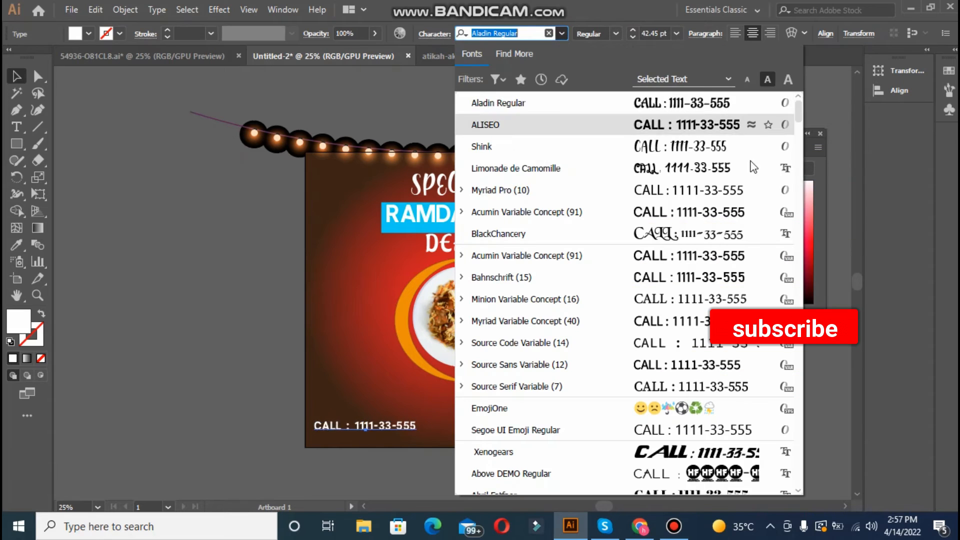
{"action": "left_click_drag", "start_coordinate": [798, 111], "coordinate": [796, 118]}
{"action": "left_click", "coordinate": [590, 180]}
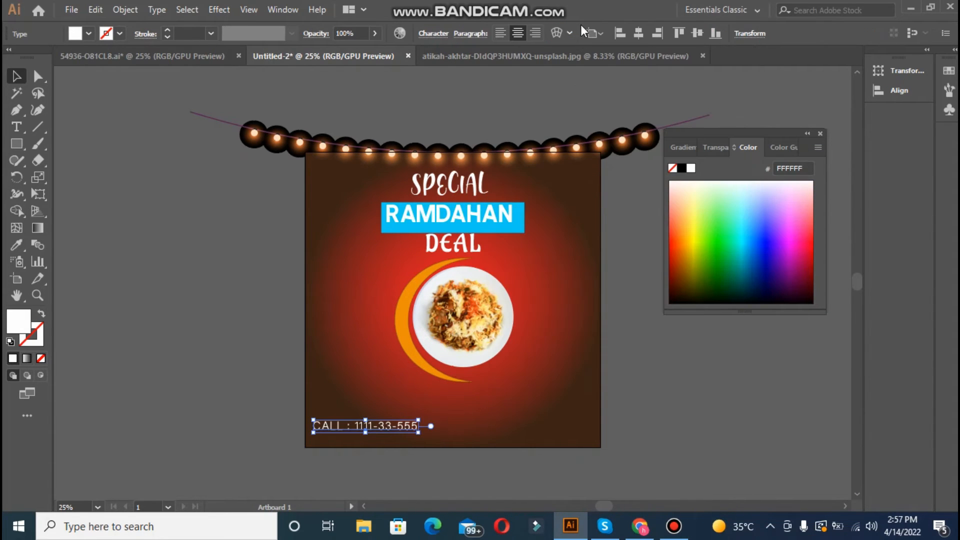
{"action": "left_click", "coordinate": [433, 32]}
{"action": "left_click", "coordinate": [435, 33]}
{"action": "left_click", "coordinate": [436, 33]}
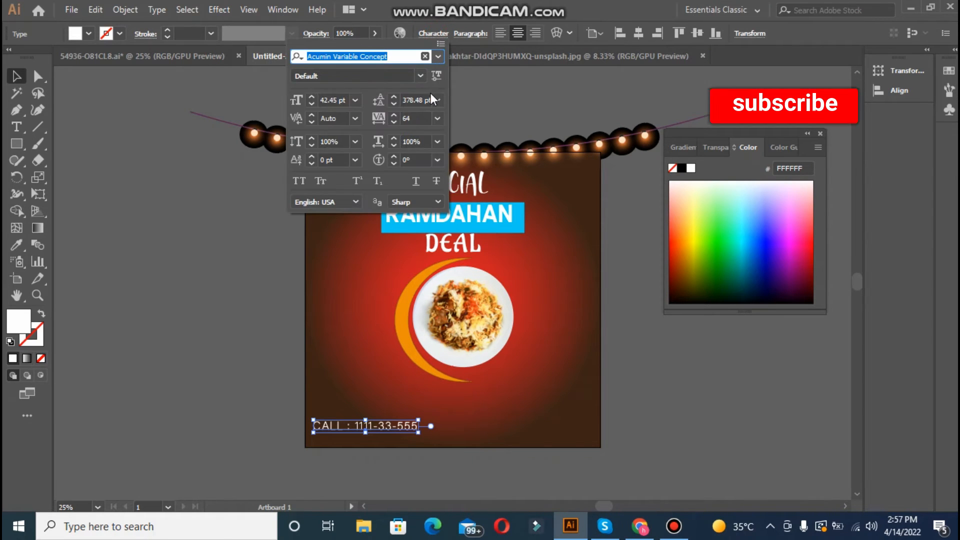
{"action": "left_click", "coordinate": [420, 76]}
{"action": "left_click_drag", "start_coordinate": [436, 145], "coordinate": [429, 460]}
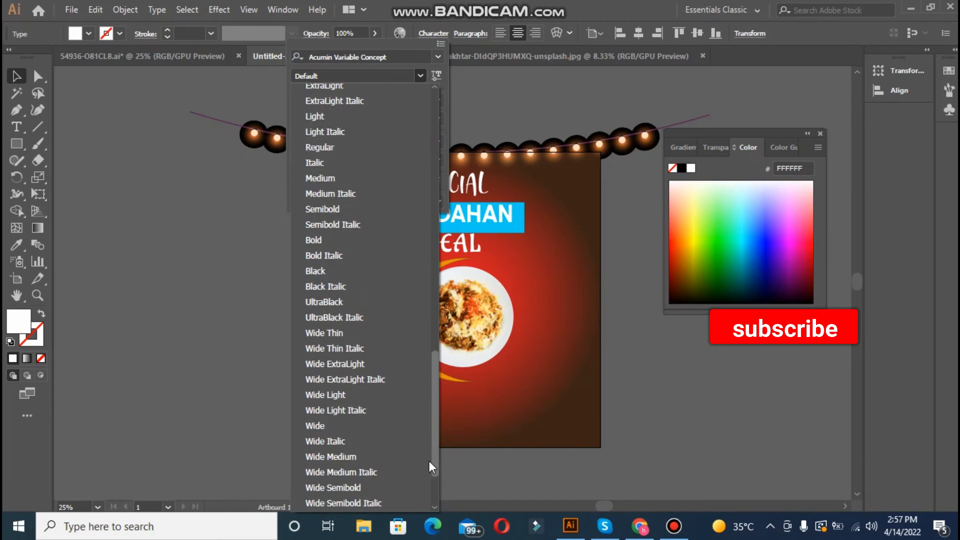
{"action": "left_click", "coordinate": [319, 179]}
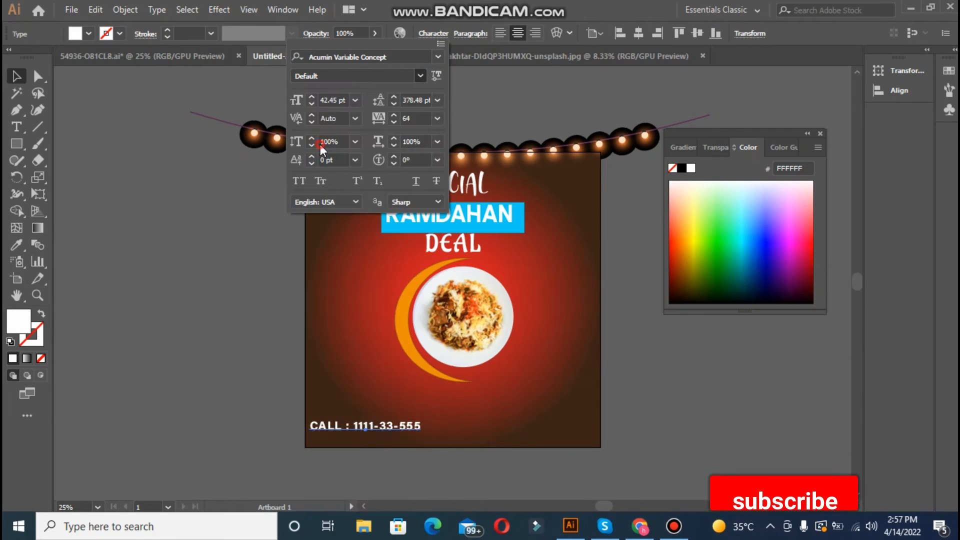
{"action": "key", "text": "Escape"}
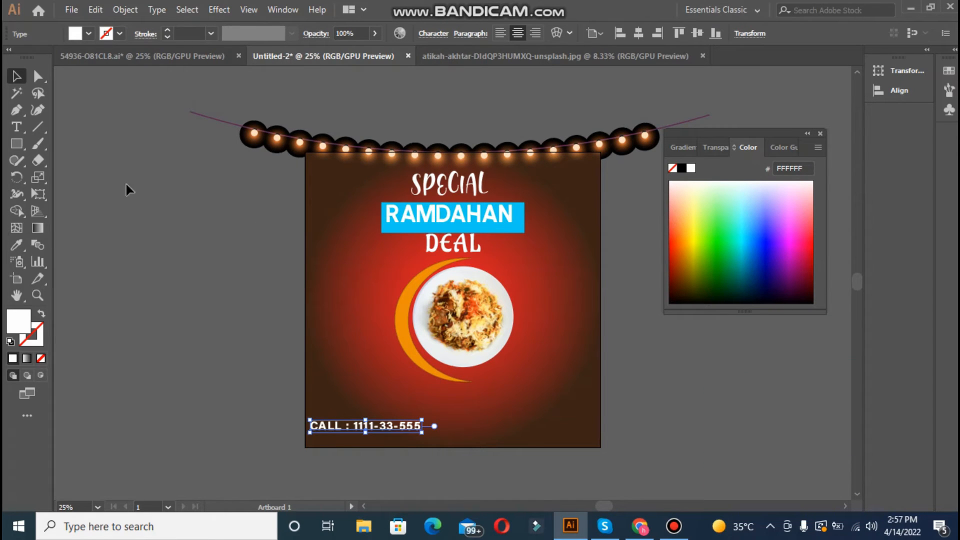
Step: Try to align the heading text and the blue rectangle by their vertical centers
{"action": "left_click", "coordinate": [424, 216]}
{"action": "left_click", "coordinate": [279, 225]}
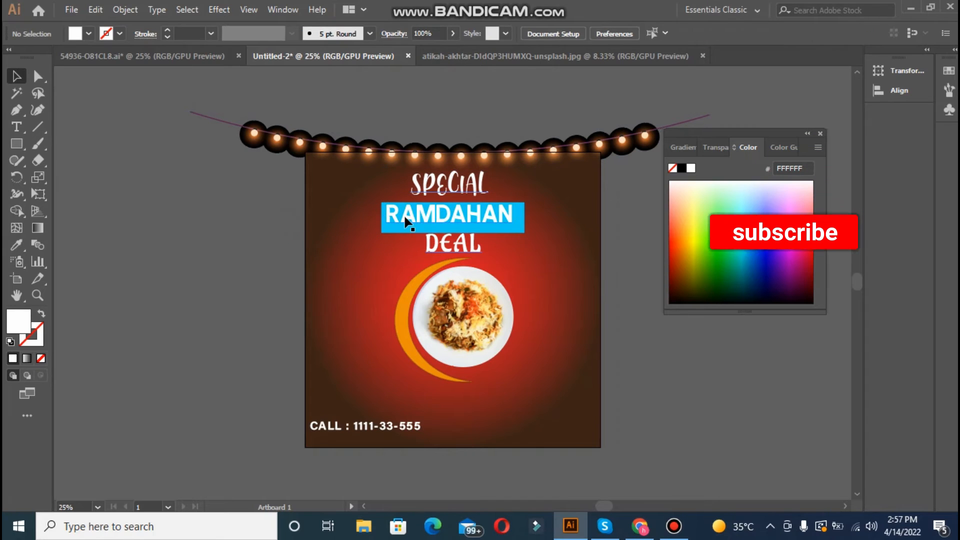
{"action": "left_click", "coordinate": [405, 216]}
{"action": "double_click", "coordinate": [405, 217]}
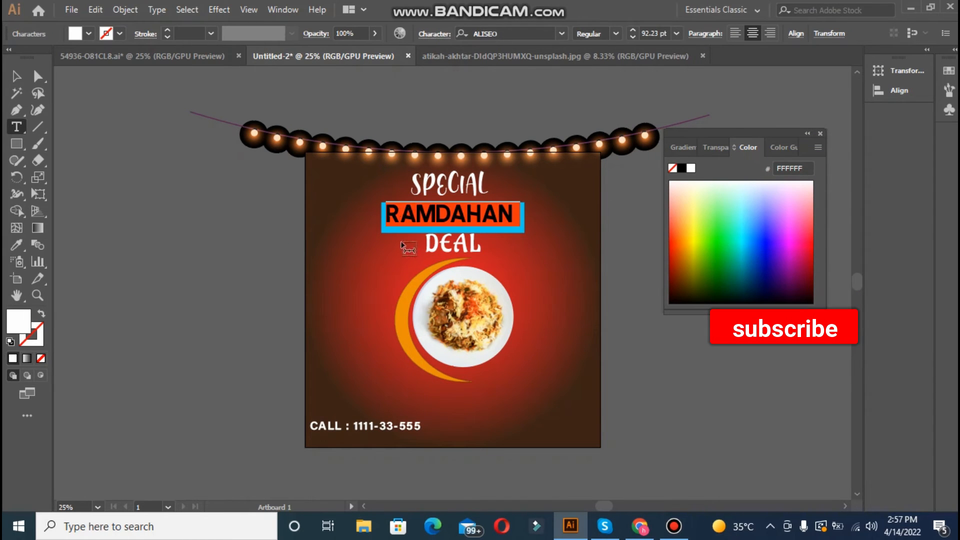
{"action": "left_click", "coordinate": [17, 77]}
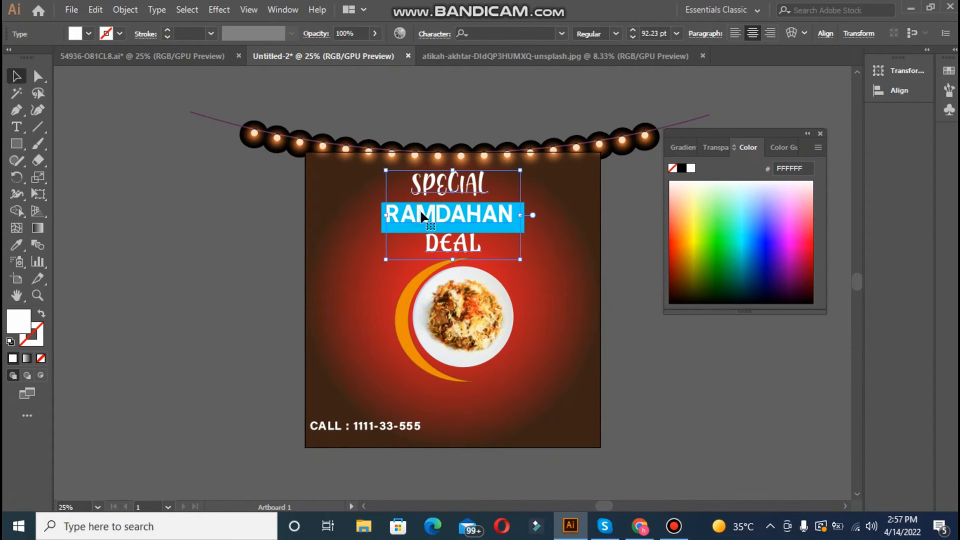
{"action": "left_click", "coordinate": [383, 232], "text": "shift"}
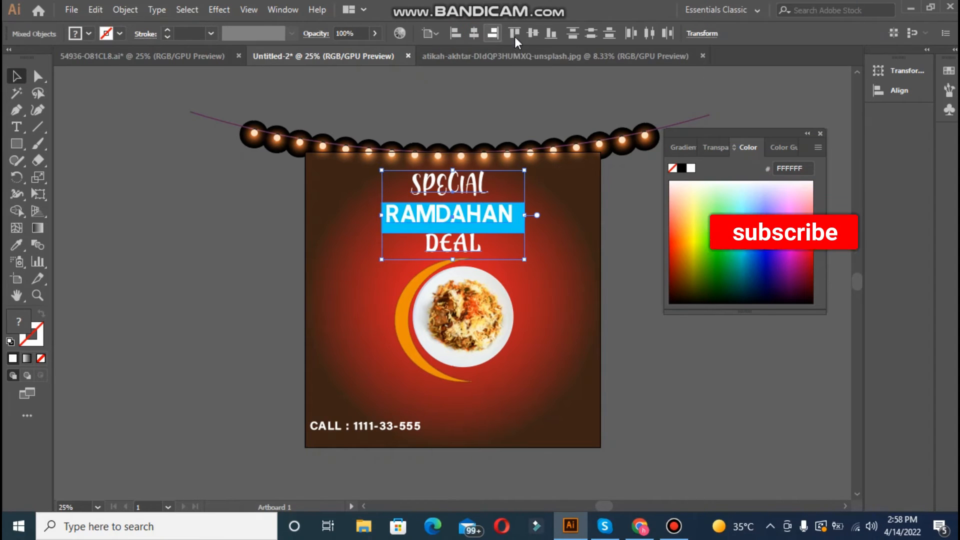
{"action": "left_click", "coordinate": [532, 34]}
{"action": "key", "text": "ctrl+z"}
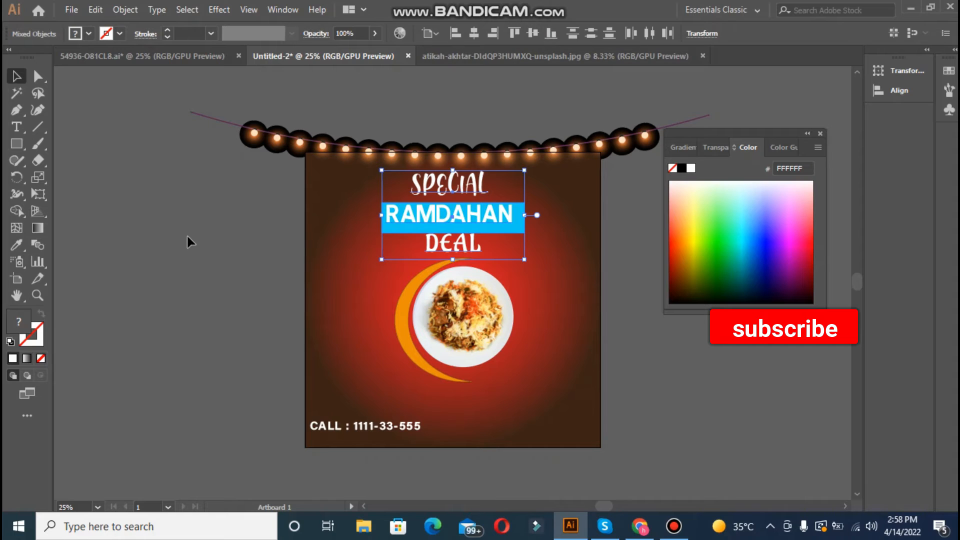
{"action": "left_click", "coordinate": [187, 236]}
Step: Nudge the blue rectangle slightly up so it sits evenly behind the word RAMDAHAN
{"action": "left_click", "coordinate": [399, 229]}
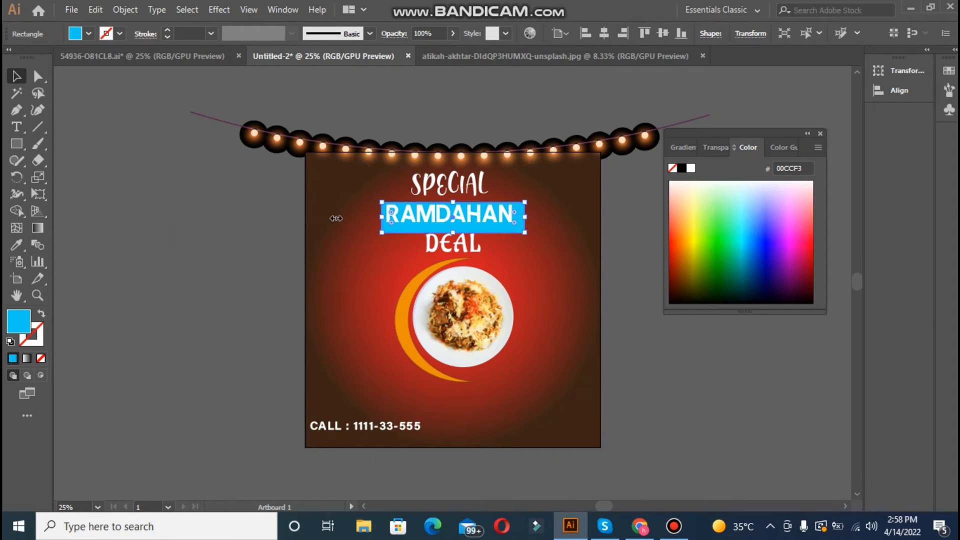
{"action": "key", "text": "Up"}
{"action": "key", "text": "Up"}
{"action": "key", "text": "Up"}
{"action": "key", "text": "Up"}
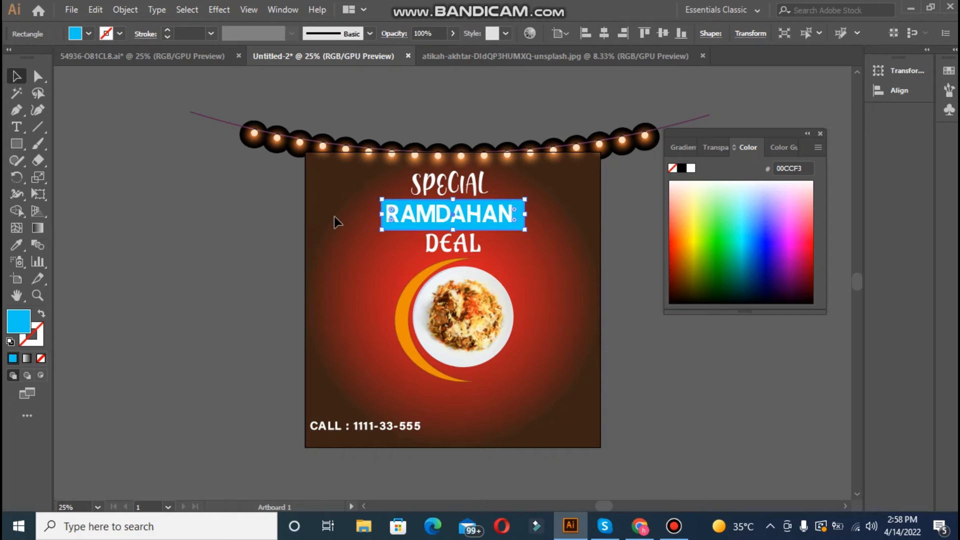
Step: Recolor the rectangle behind RAMDAHAN to the darker teal 00A9BC
{"action": "key", "text": "i"}
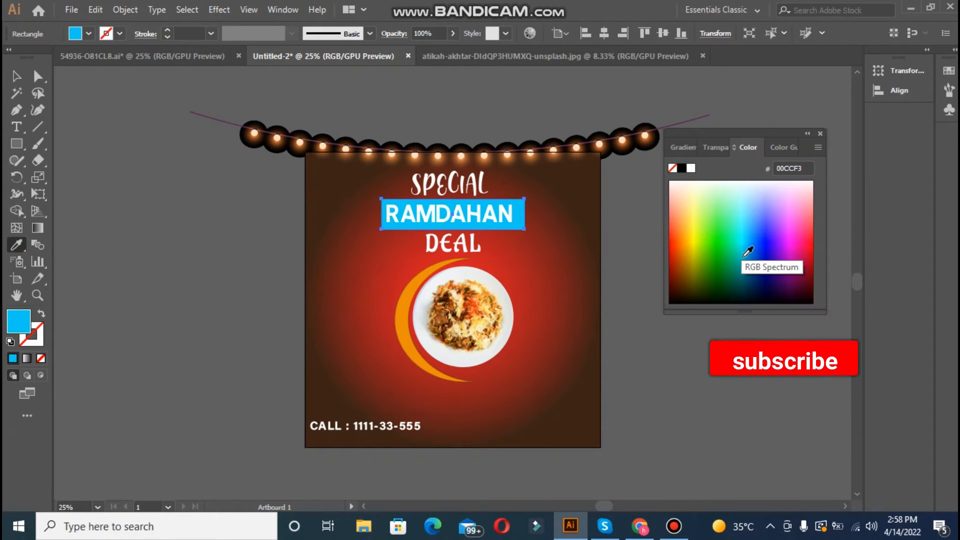
{"action": "left_click", "coordinate": [745, 250]}
{"action": "left_click", "coordinate": [20, 82]}
{"action": "left_click", "coordinate": [336, 225]}
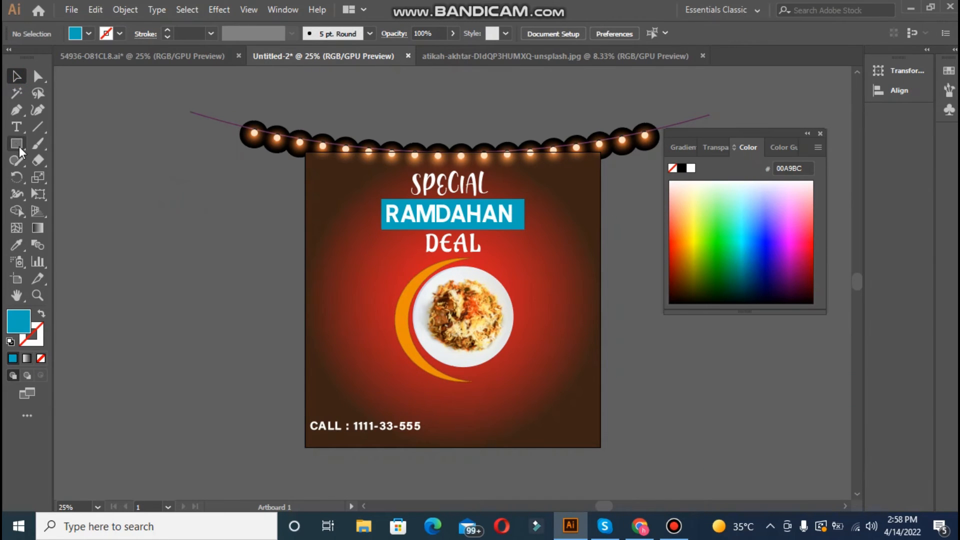
Step: Draw a circle across the artboard's left edge above the call line, with no fill and a 00A9BC stroke
{"action": "key", "text": "l"}
{"action": "left_click_drag", "start_coordinate": [288, 332], "coordinate": [331, 399]}
{"action": "left_click", "coordinate": [42, 314]}
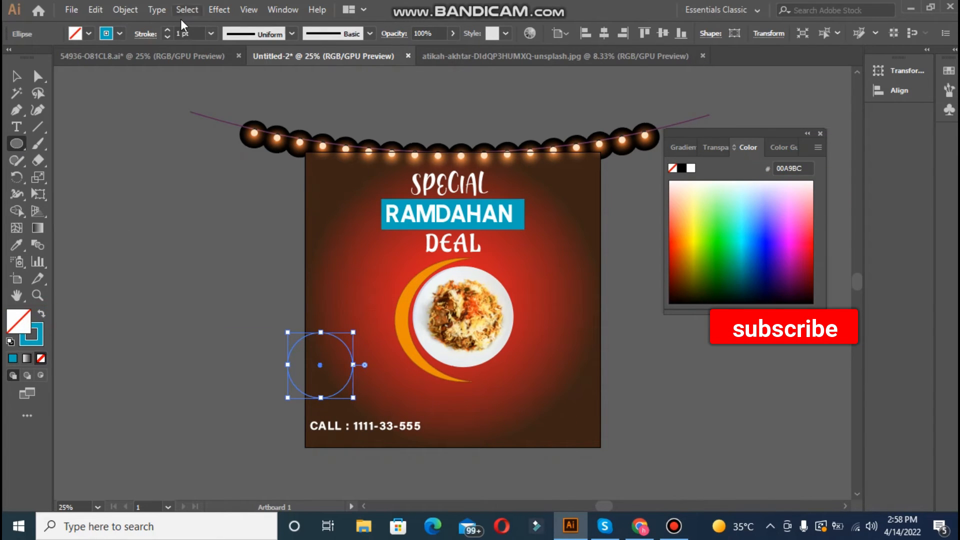
Step: Increase the circle's stroke weight to 25 pt
{"action": "left_click", "coordinate": [168, 31]}
{"action": "left_click", "coordinate": [168, 31]}
{"action": "left_click", "coordinate": [169, 31]}
{"action": "left_click", "coordinate": [169, 31]}
{"action": "left_click", "coordinate": [169, 31]}
{"action": "left_click", "coordinate": [169, 31]}
{"action": "left_click", "coordinate": [169, 31]}
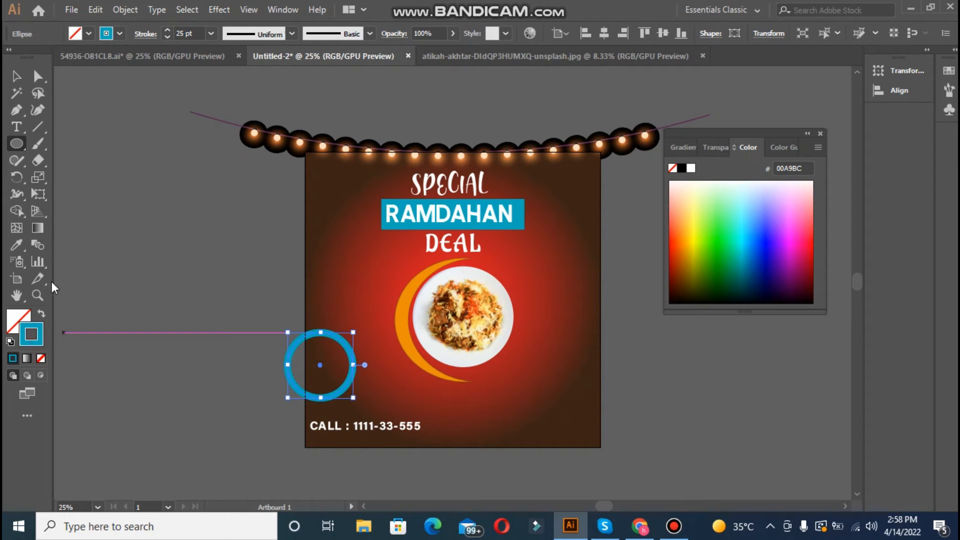
Step: Sample the crescent's colors onto the circle and swap them, giving a dark 231F20 fill and an orange EA8E0A stroke
{"action": "left_click", "coordinate": [16, 245]}
{"action": "left_click", "coordinate": [401, 333]}
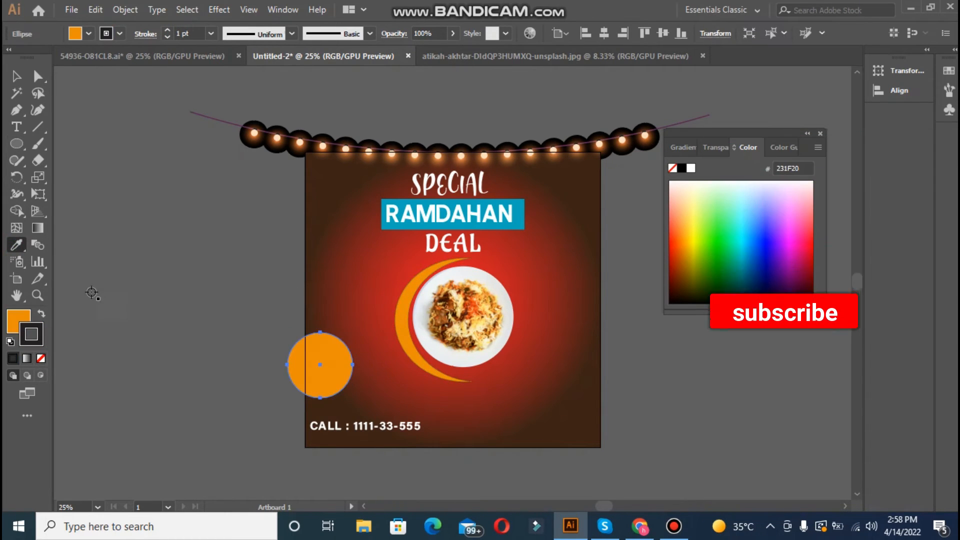
{"action": "left_click", "coordinate": [39, 316]}
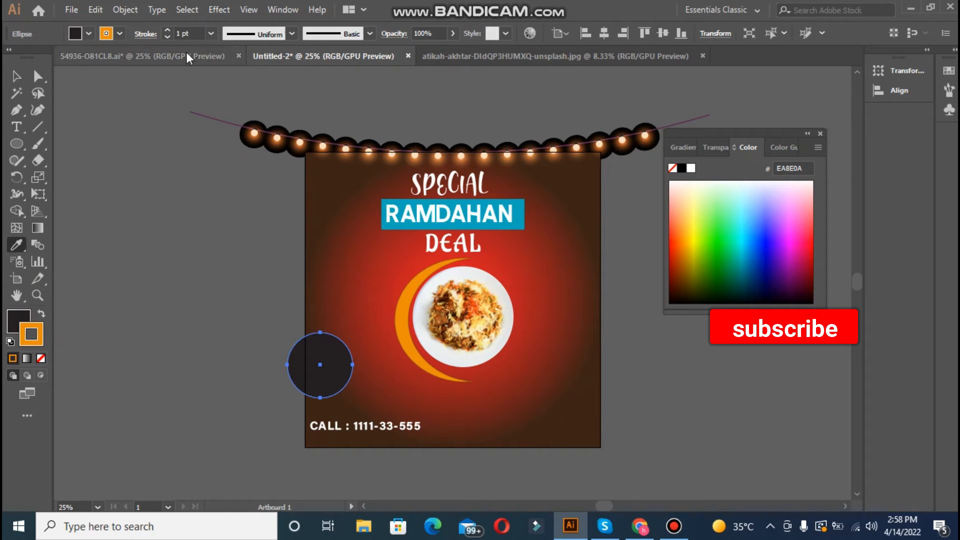
Step: Set the orange circle's stroke weight to 19 pt and its opacity to 72%
{"action": "left_click", "coordinate": [169, 31]}
{"action": "left_click", "coordinate": [168, 31]}
{"action": "left_click", "coordinate": [168, 31]}
{"action": "left_click", "coordinate": [168, 31]}
{"action": "left_click", "coordinate": [168, 31]}
{"action": "left_click", "coordinate": [168, 31]}
{"action": "left_click", "coordinate": [168, 31]}
{"action": "left_click", "coordinate": [169, 31]}
{"action": "left_click", "coordinate": [169, 31]}
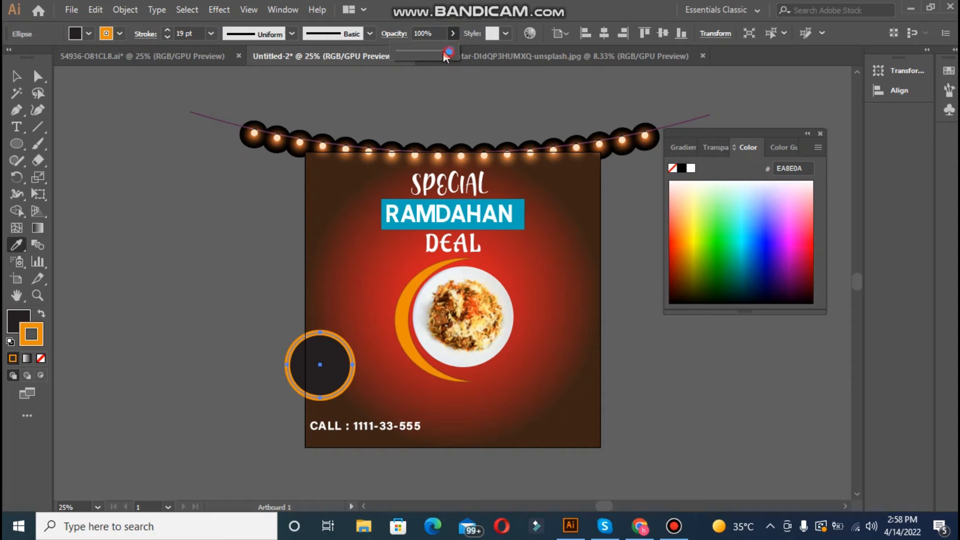
{"action": "left_click_drag", "start_coordinate": [433, 49], "coordinate": [434, 50]}
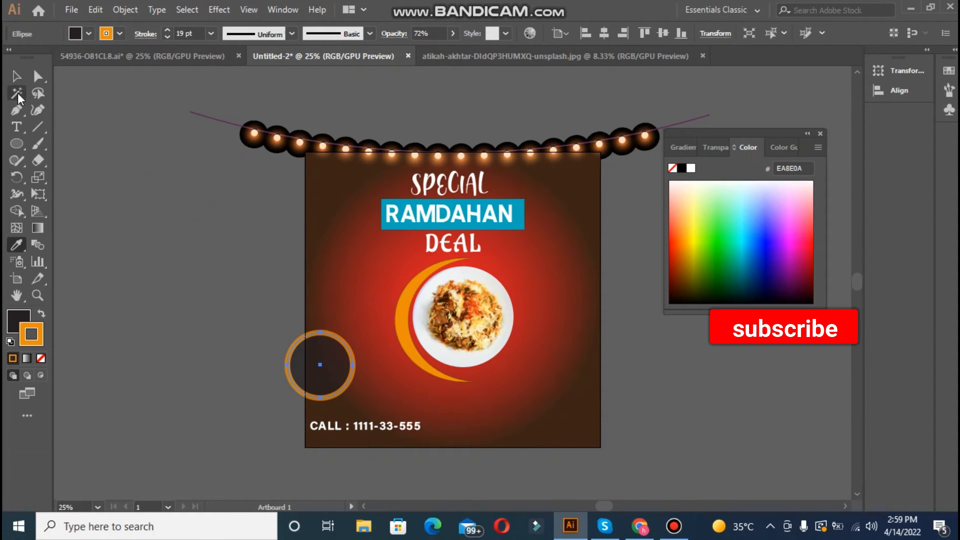
{"action": "left_click", "coordinate": [16, 76]}
{"action": "left_click", "coordinate": [199, 245]}
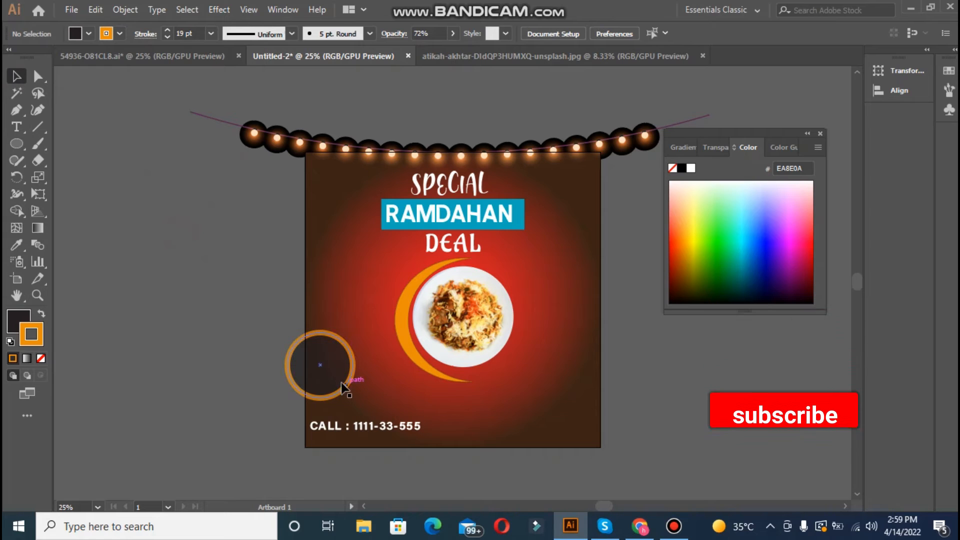
Step: Scale the circle down slightly with a copy on the artboard's lower-right corner, and shift the original down and outward over the left edge
{"action": "left_click", "coordinate": [343, 388]}
{"action": "left_click_drag", "start_coordinate": [354, 400], "coordinate": [613, 463]}
{"action": "left_click", "coordinate": [652, 440]}
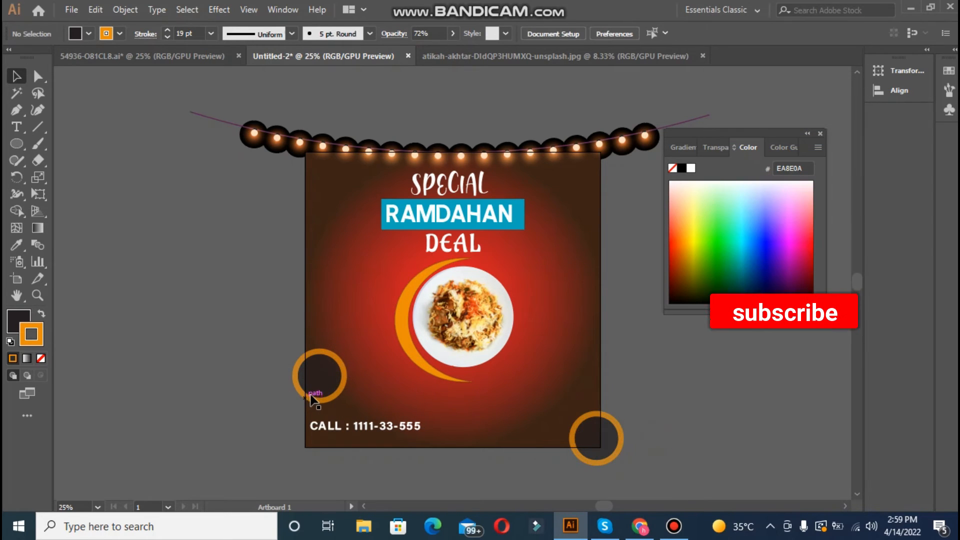
{"action": "mouse_move", "coordinate": [309, 394]}
{"action": "left_mouse_down"}
{"action": "mouse_move", "coordinate": [301, 385]}
{"action": "mouse_move", "coordinate": [300, 401]}
{"action": "left_mouse_up"}
{"action": "left_click", "coordinate": [321, 342]}
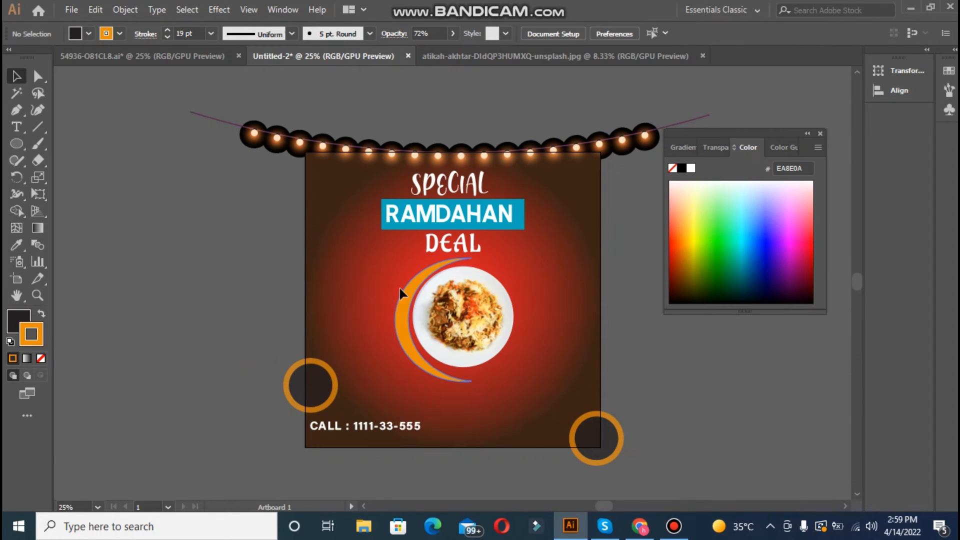
Step: Try several swatches on the outer stop of the background's radial gradient and apply a dark red one
{"action": "left_click", "coordinate": [39, 229]}
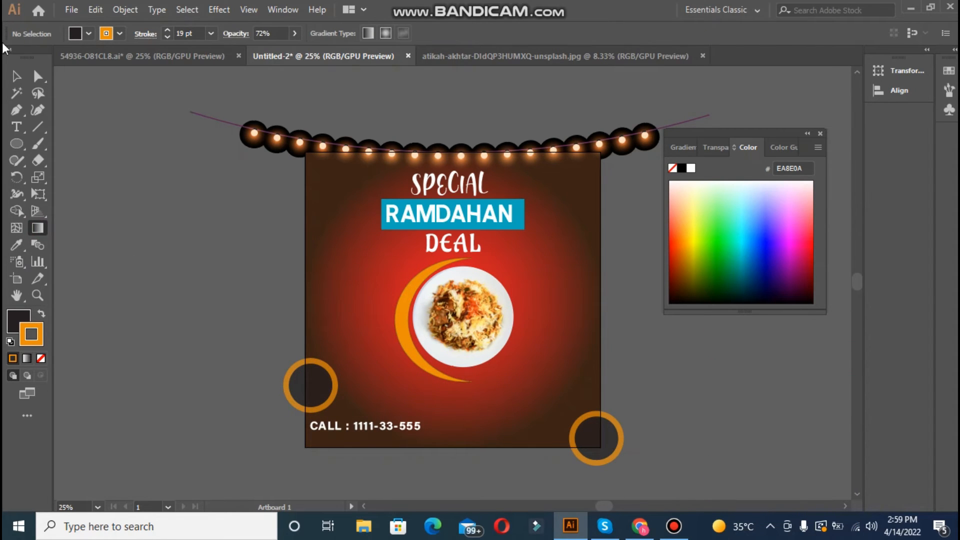
{"action": "left_click", "coordinate": [17, 76]}
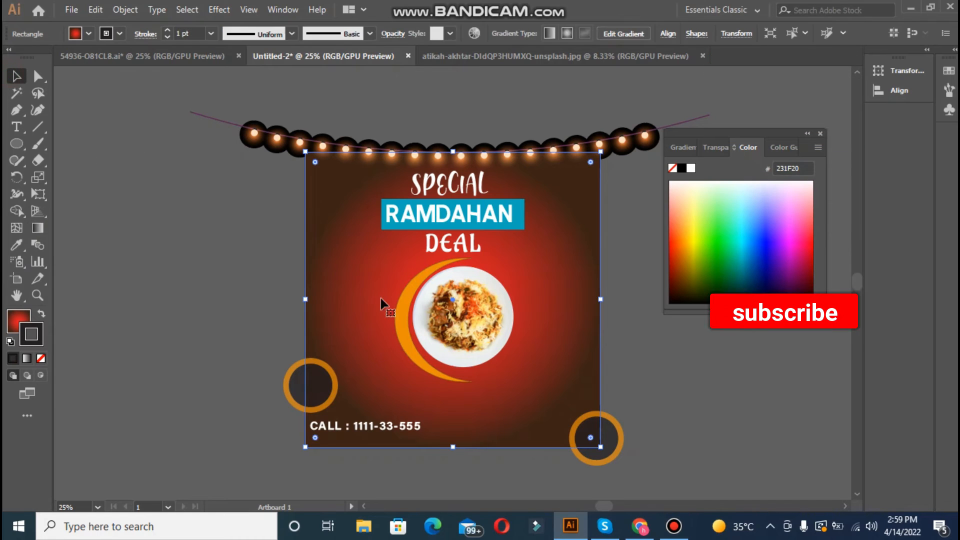
{"action": "left_click", "coordinate": [39, 230]}
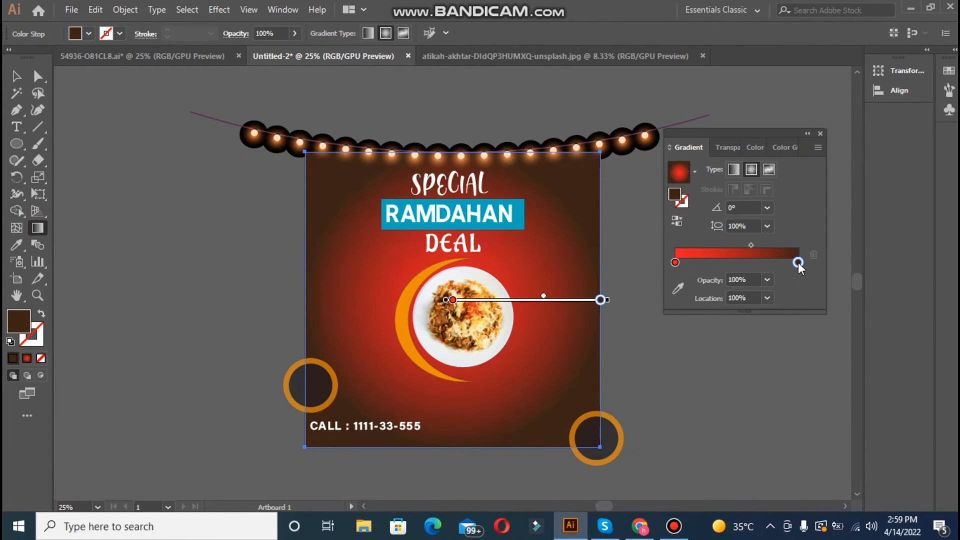
{"action": "double_click", "coordinate": [798, 263]}
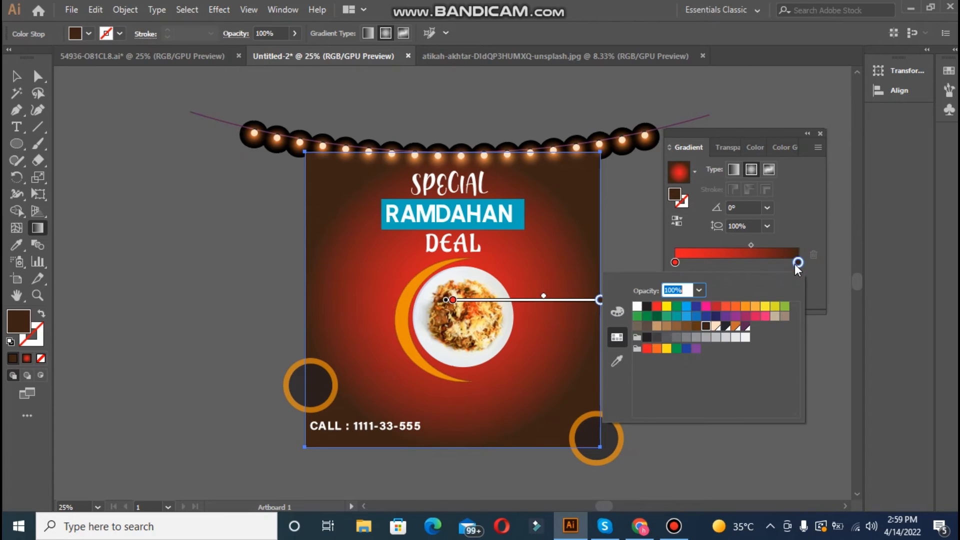
{"action": "left_click", "coordinate": [696, 327]}
{"action": "left_click", "coordinate": [716, 316]}
{"action": "left_click", "coordinate": [706, 316]}
{"action": "left_click", "coordinate": [755, 316]}
{"action": "left_click", "coordinate": [746, 316]}
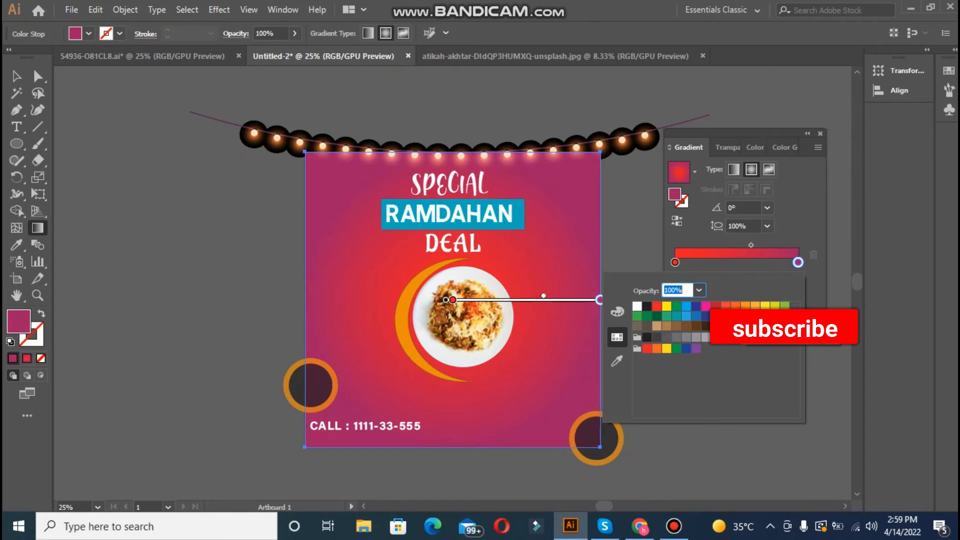
{"action": "left_click", "coordinate": [716, 306]}
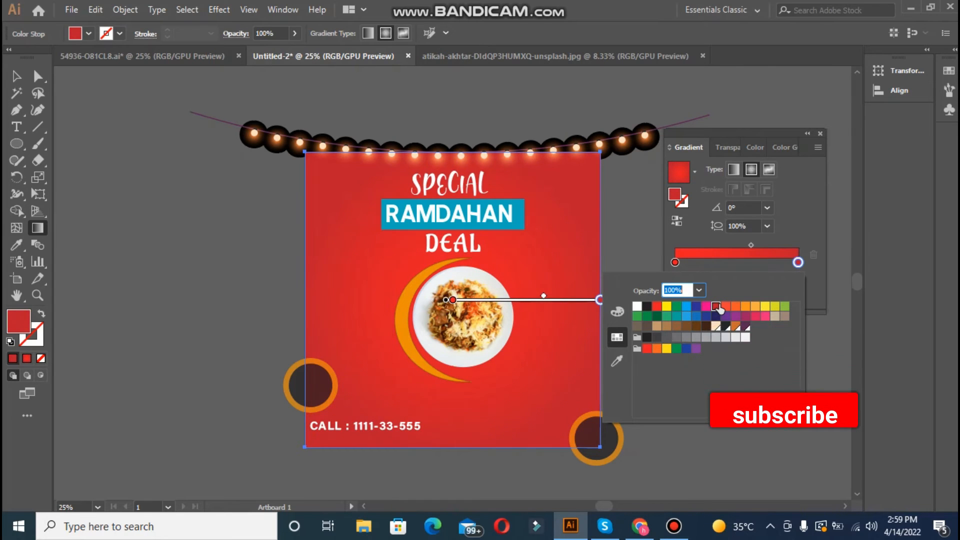
Step: Set the background gradient's inner stop to Black and move the midpoint closer to it
{"action": "left_click", "coordinate": [675, 262]}
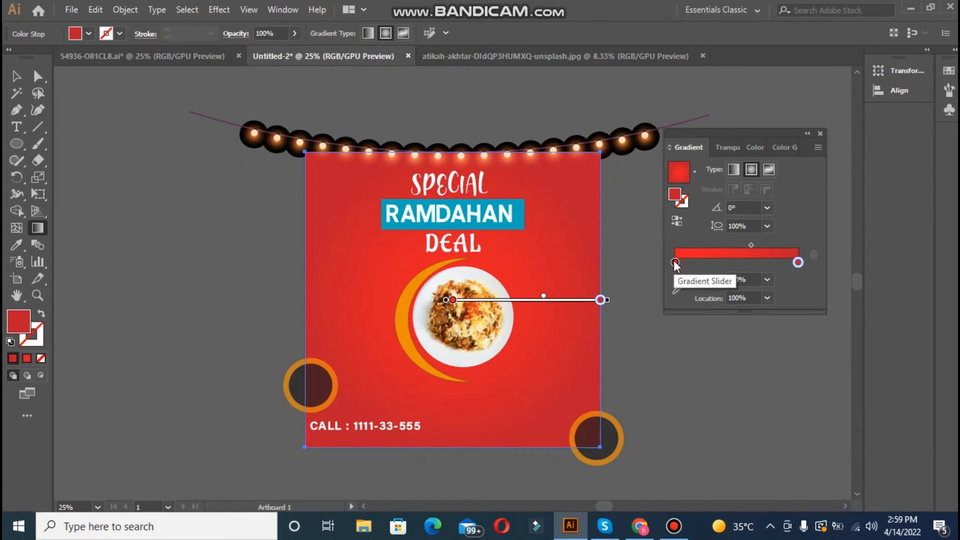
{"action": "double_click", "coordinate": [675, 262]}
{"action": "left_click", "coordinate": [647, 306]}
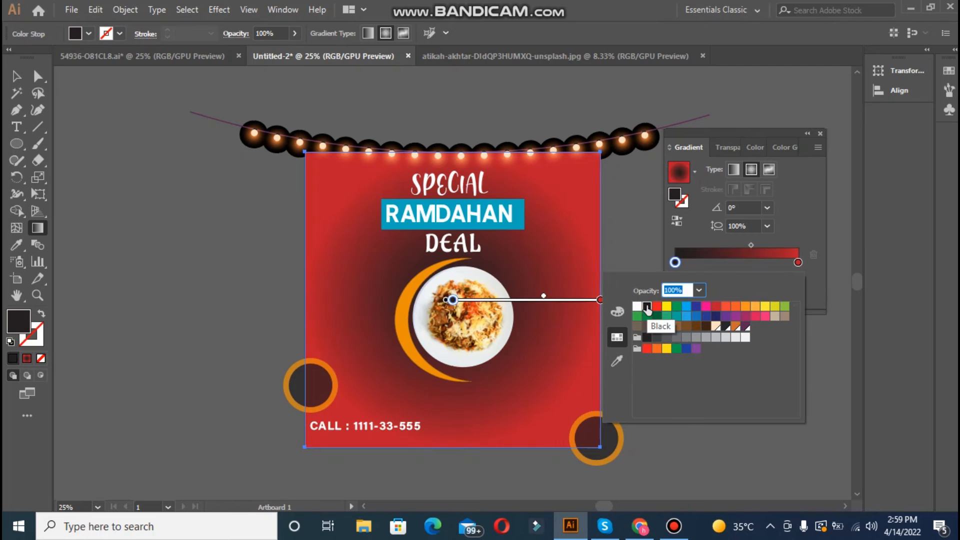
{"action": "left_click_drag", "start_coordinate": [749, 245], "coordinate": [725, 244]}
Step: Try an orange-red swatch on the outer stop of the background's radial gradient
{"action": "double_click", "coordinate": [798, 263]}
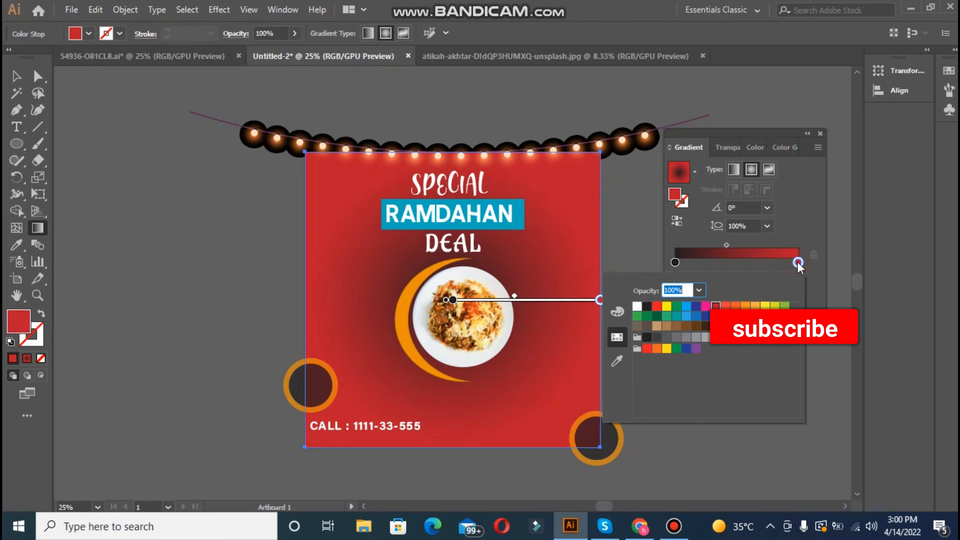
{"action": "left_click", "coordinate": [728, 306]}
{"action": "left_click", "coordinate": [798, 263]}
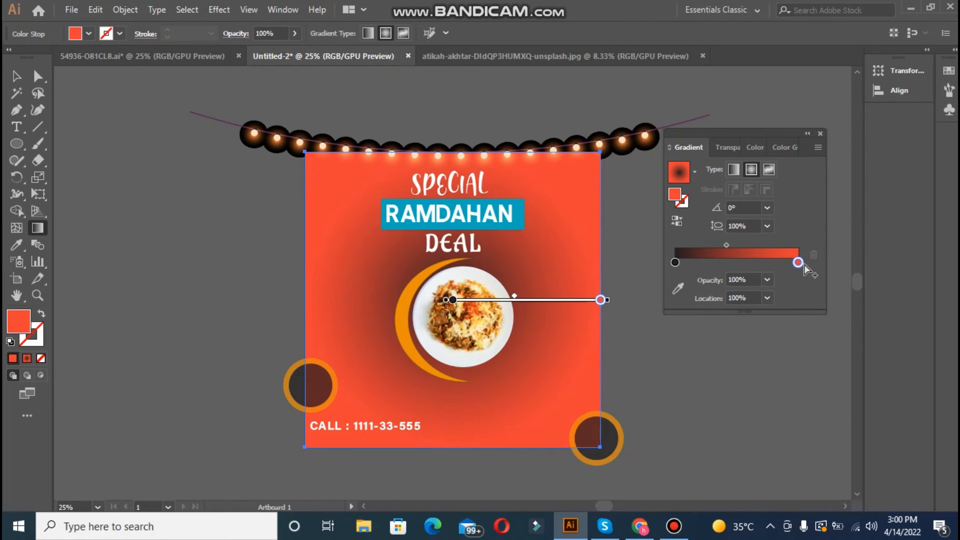
{"action": "key", "text": "Delete"}
Step: Recolor the background gradient's outer stop to a deep red by mixing it with the RGB spectrum and sliders
{"action": "double_click", "coordinate": [798, 262]}
{"action": "left_click", "coordinate": [616, 312]}
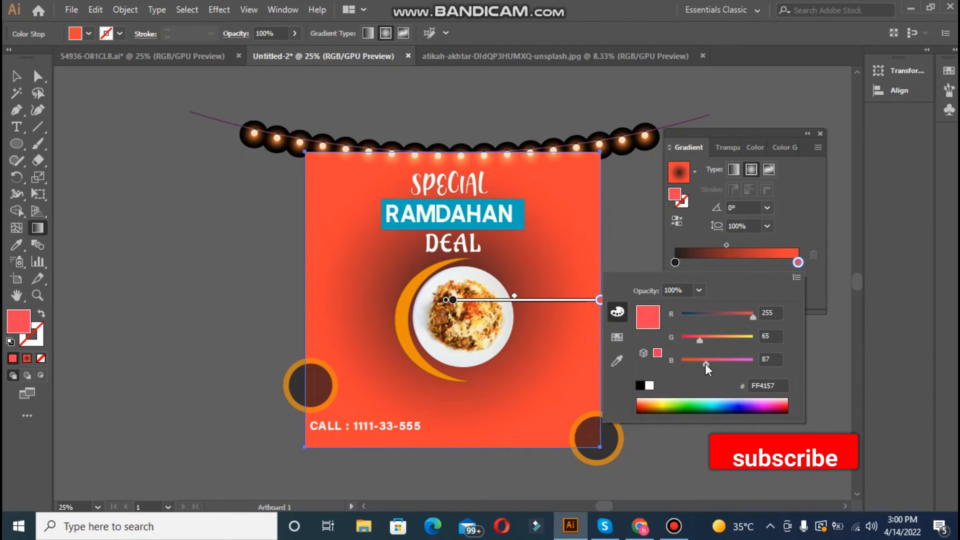
{"action": "left_click_drag", "start_coordinate": [696, 364], "coordinate": [692, 363]}
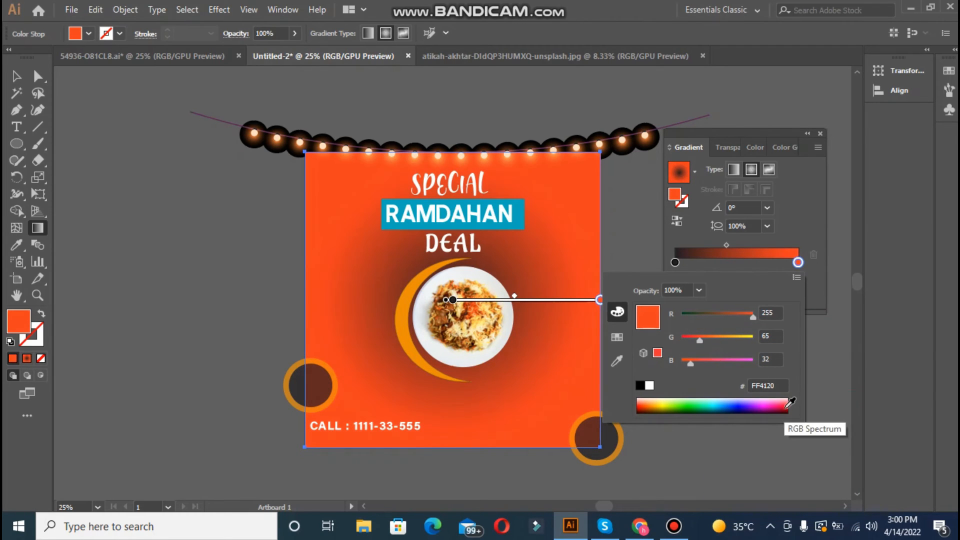
{"action": "left_click", "coordinate": [790, 403]}
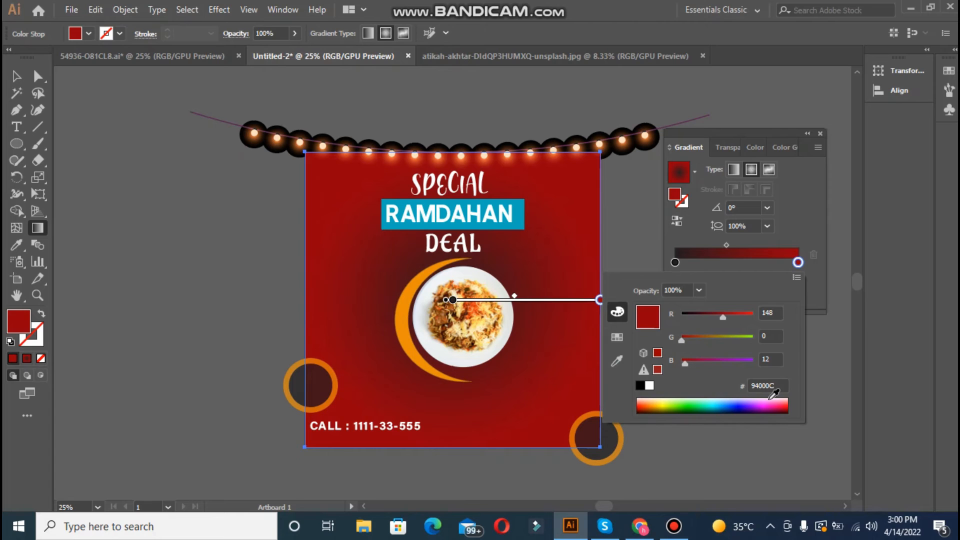
{"action": "left_click", "coordinate": [788, 401]}
{"action": "left_click", "coordinate": [790, 403]}
{"action": "mouse_move", "coordinate": [684, 365]}
{"action": "left_mouse_down"}
{"action": "mouse_move", "coordinate": [700, 367]}
{"action": "mouse_move", "coordinate": [685, 367]}
{"action": "left_mouse_up"}
{"action": "left_click_drag", "start_coordinate": [721, 319], "coordinate": [732, 319]}
{"action": "left_click", "coordinate": [819, 133]}
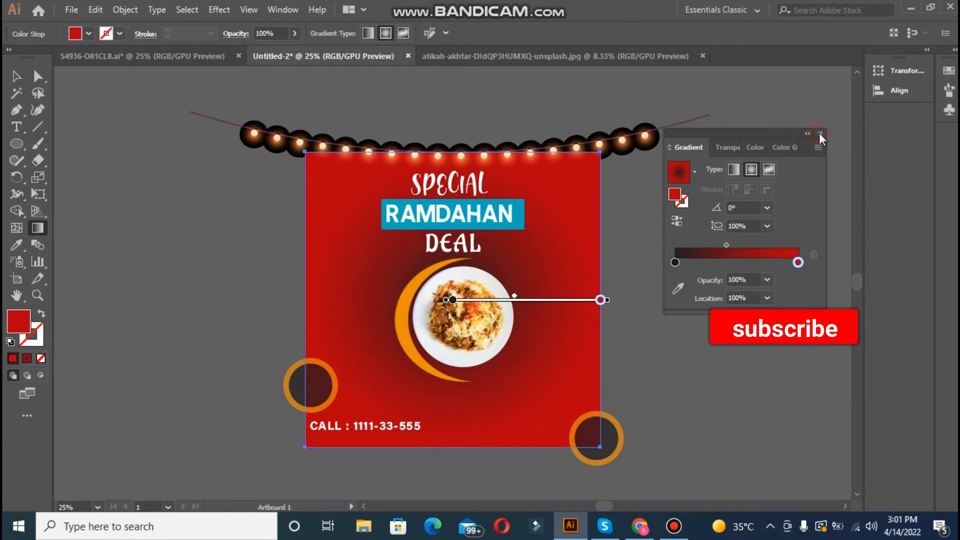
{"action": "left_click", "coordinate": [820, 134]}
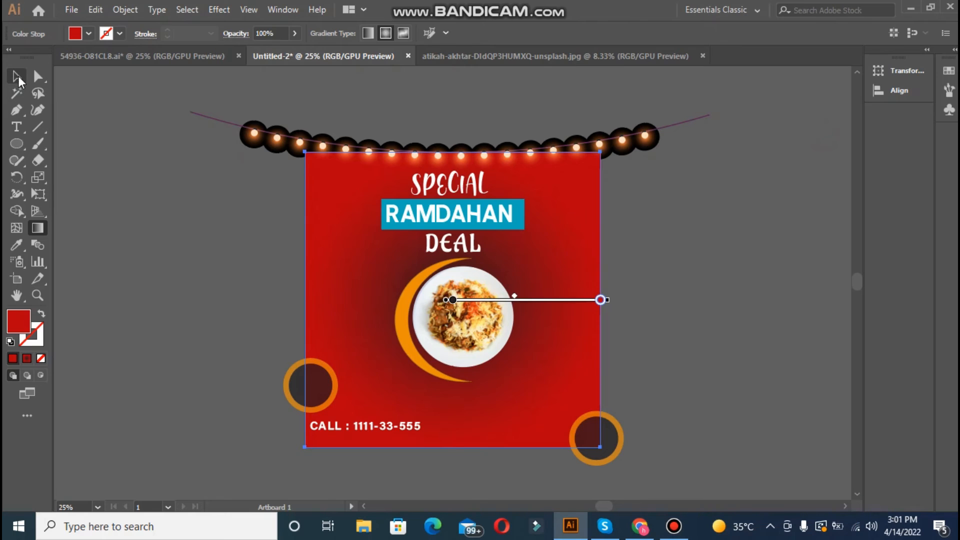
Step: Move the string lights down slightly so they hang over the artboard's upper edge
{"action": "left_click", "coordinate": [16, 76]}
{"action": "left_click_drag", "start_coordinate": [308, 140], "coordinate": [278, 150]}
{"action": "left_click", "coordinate": [248, 251]}
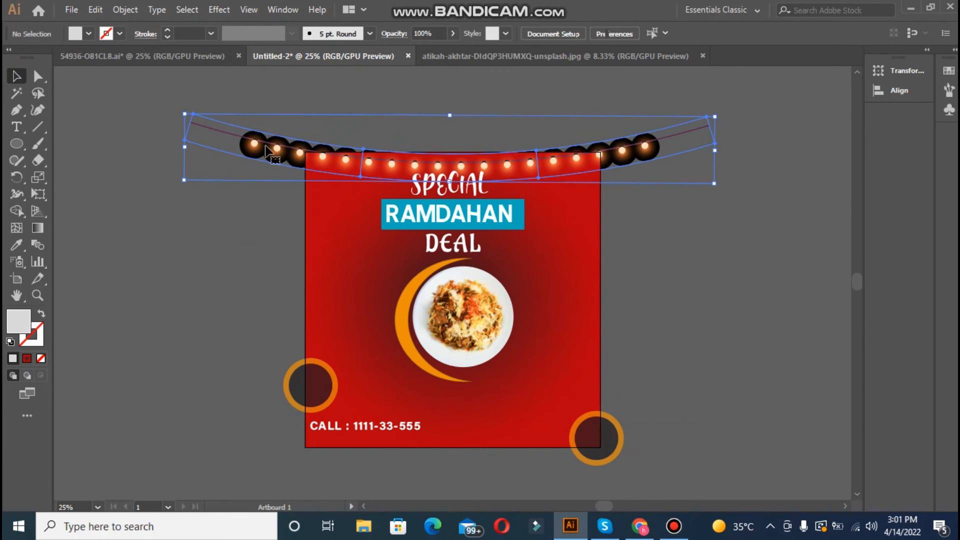
{"action": "left_click", "coordinate": [62, 160]}
Step: Create a 3-sided polygon with a 50 px radius, tilt it slightly and place it near the artboard's right edge beside the plate
{"action": "left_click", "coordinate": [21, 145]}
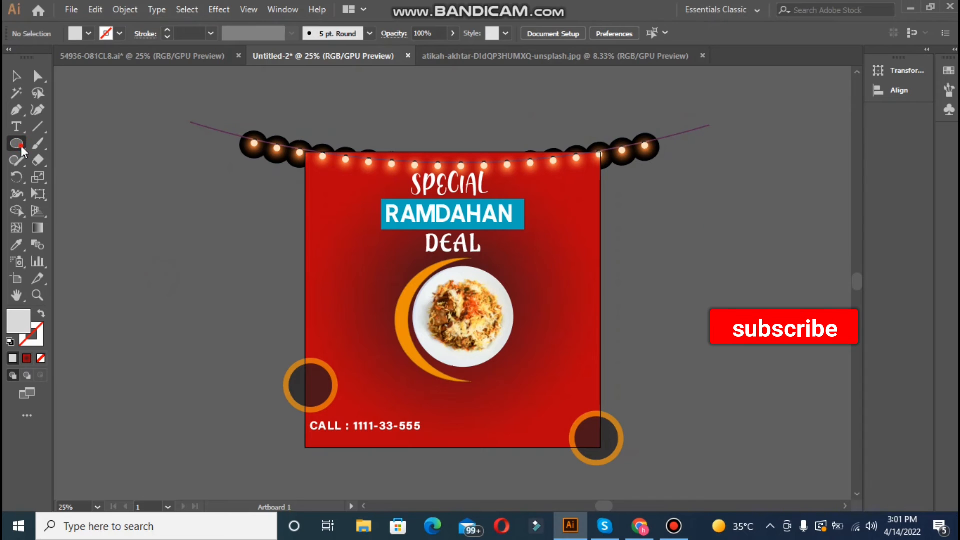
{"action": "left_click", "coordinate": [21, 147]}
{"action": "left_click_drag", "start_coordinate": [21, 150], "coordinate": [69, 194]}
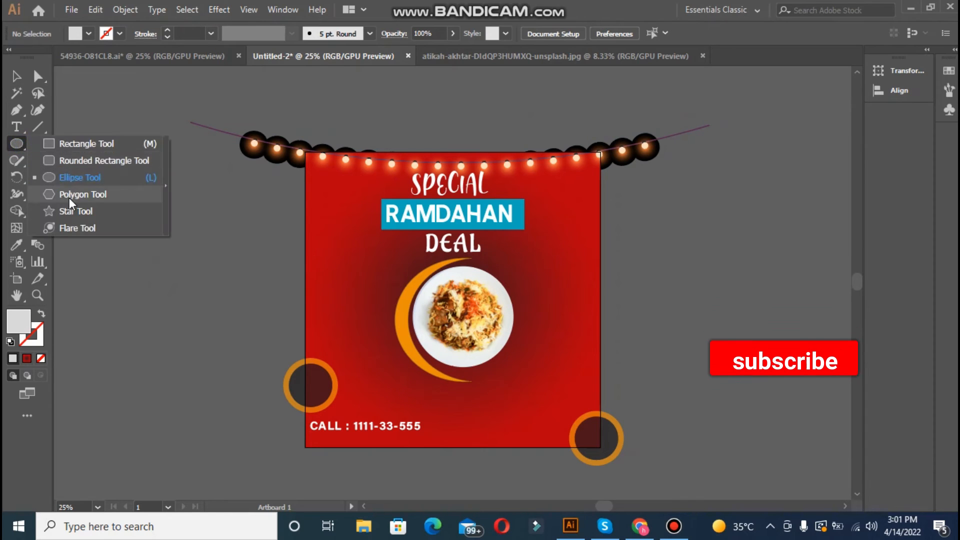
{"action": "left_click", "coordinate": [452, 258]}
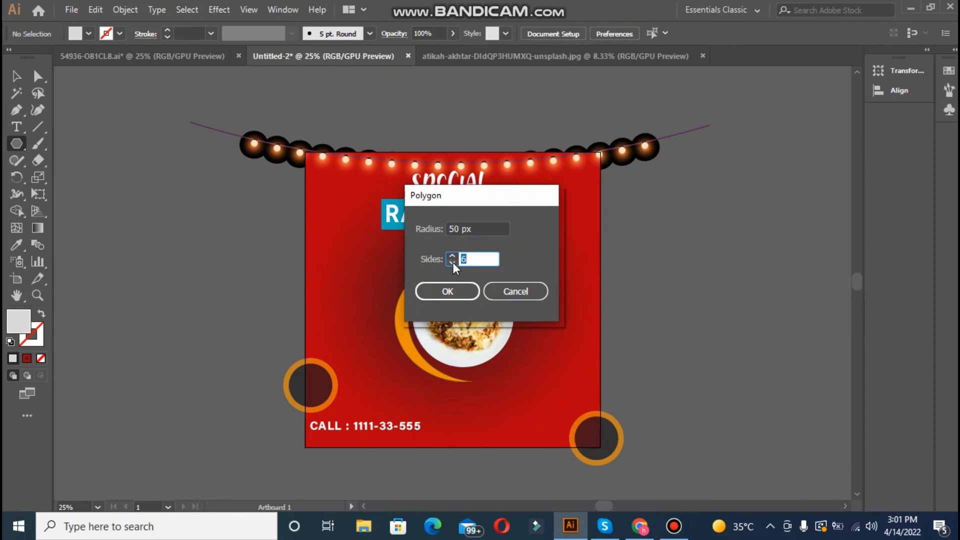
{"action": "left_click", "coordinate": [453, 262]}
{"action": "left_click", "coordinate": [452, 262]}
{"action": "left_click", "coordinate": [452, 262]}
{"action": "left_click", "coordinate": [426, 292]}
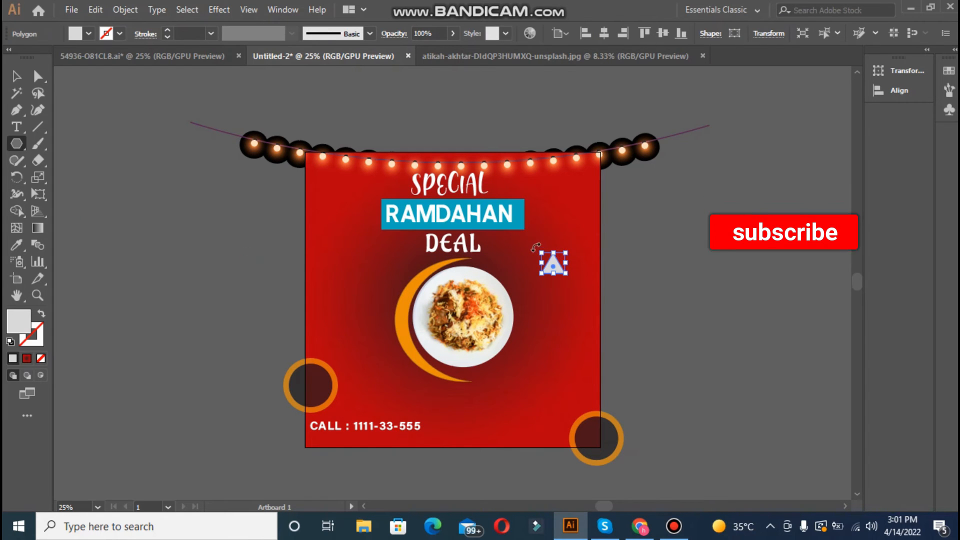
{"action": "left_click_drag", "start_coordinate": [535, 247], "coordinate": [588, 319]}
{"action": "key", "text": "v"}
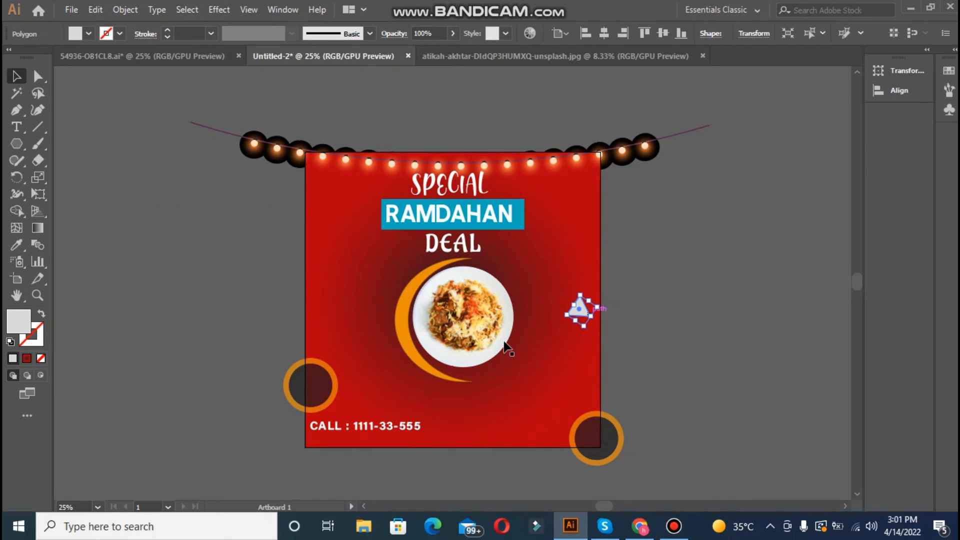
Step: Fill the triangle with the blue of the RAMDAHAN highlight and place a copy beside the contact line
{"action": "left_click", "coordinate": [15, 246]}
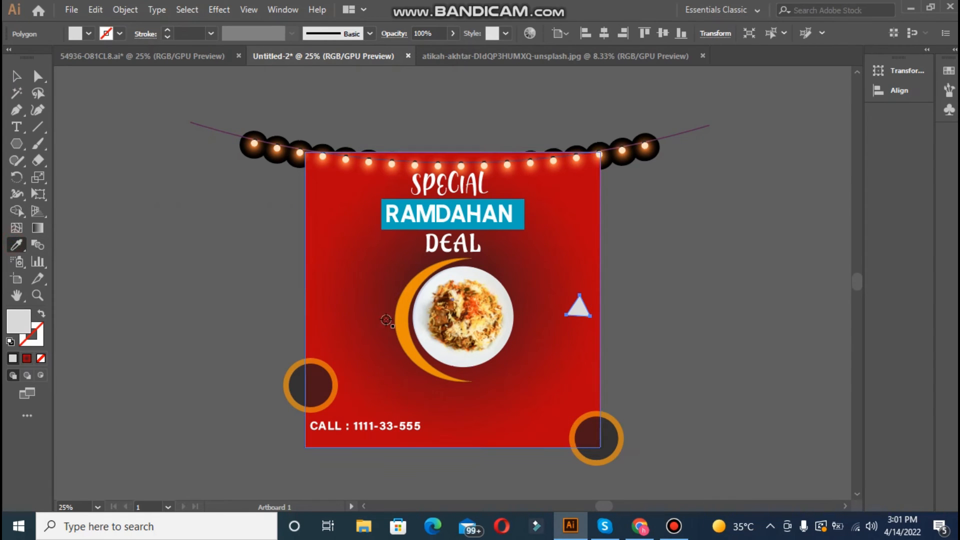
{"action": "left_click", "coordinate": [450, 229]}
{"action": "left_click", "coordinate": [134, 214]}
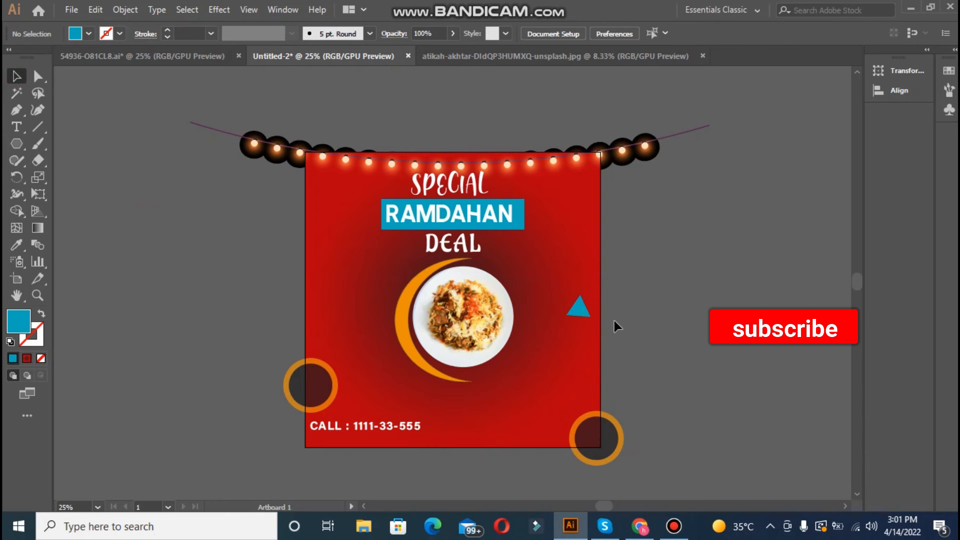
{"action": "left_click_drag", "start_coordinate": [579, 310], "coordinate": [472, 438]}
{"action": "left_click", "coordinate": [155, 205]}
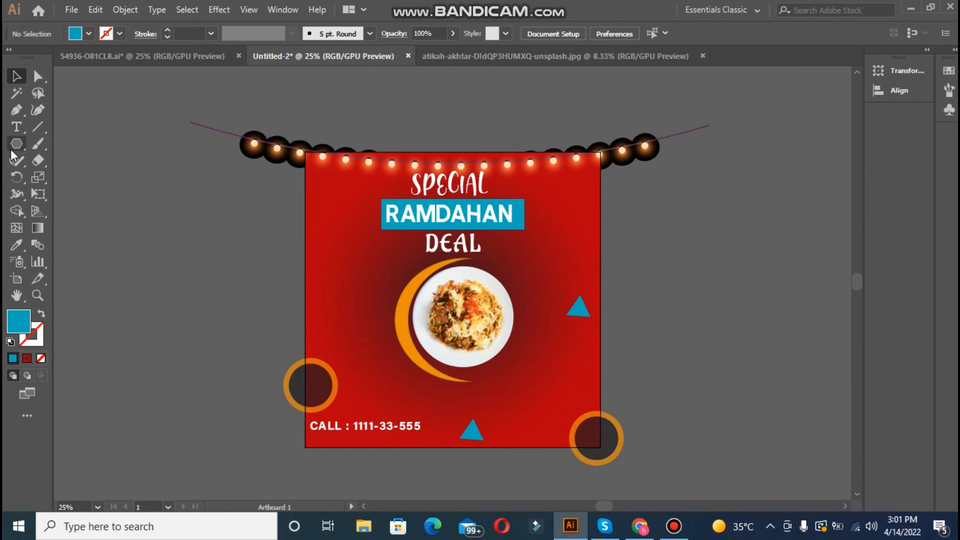
Step: Draw a square in the empty area left of the artboard and rotate it about 45° into a diamond
{"action": "key", "text": "m"}
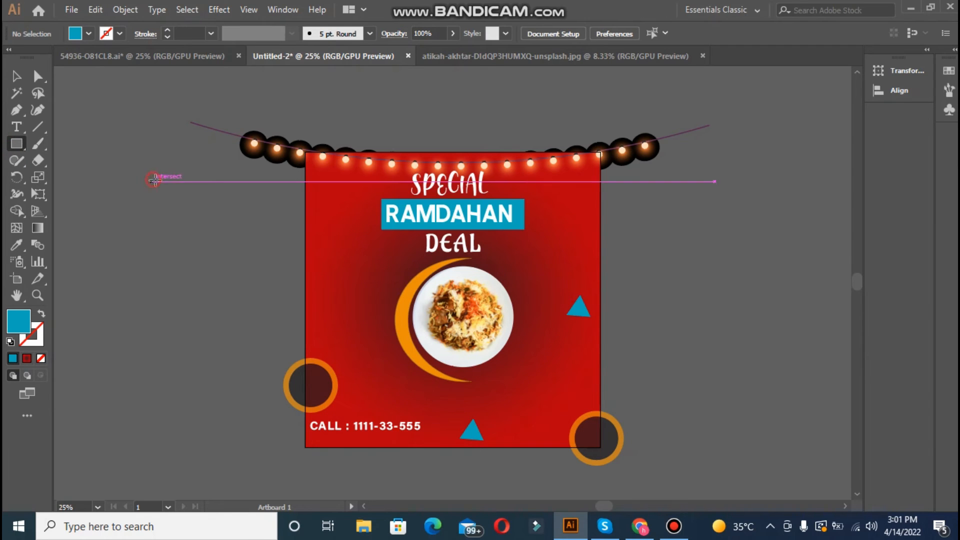
{"action": "left_click_drag", "start_coordinate": [151, 181], "coordinate": [209, 240]}
{"action": "key", "text": "v"}
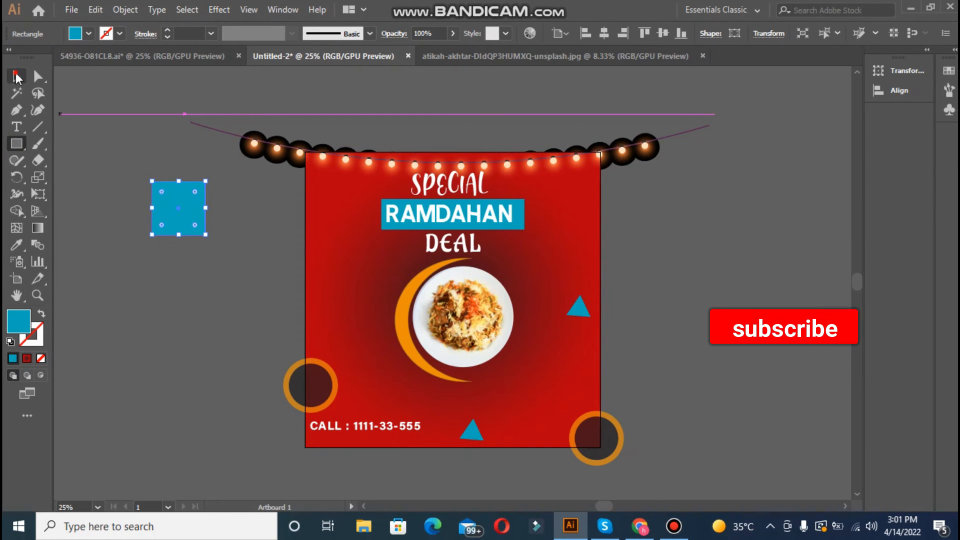
{"action": "left_click_drag", "start_coordinate": [149, 174], "coordinate": [141, 209]}
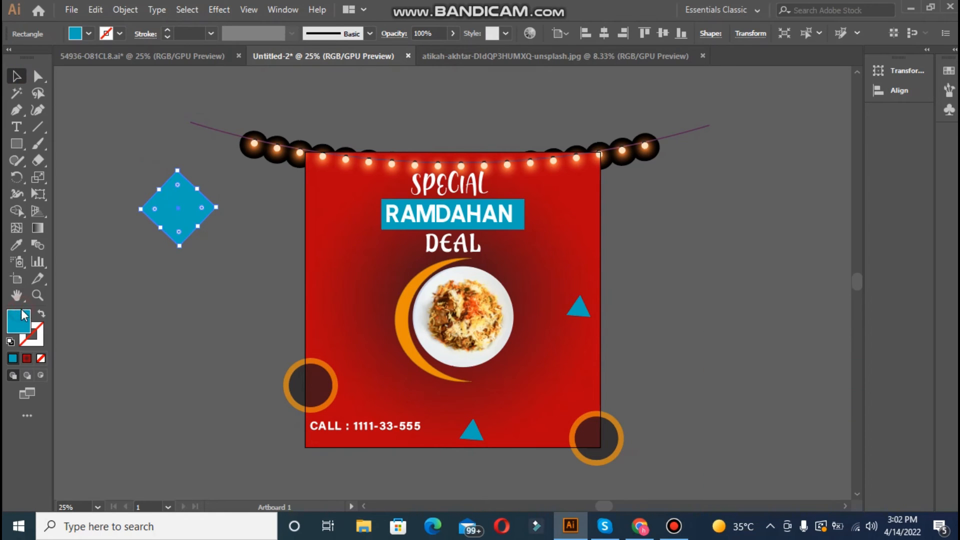
Step: Try a yellow fill and an orange F48908 fill on the diamond
{"action": "double_click", "coordinate": [22, 314]}
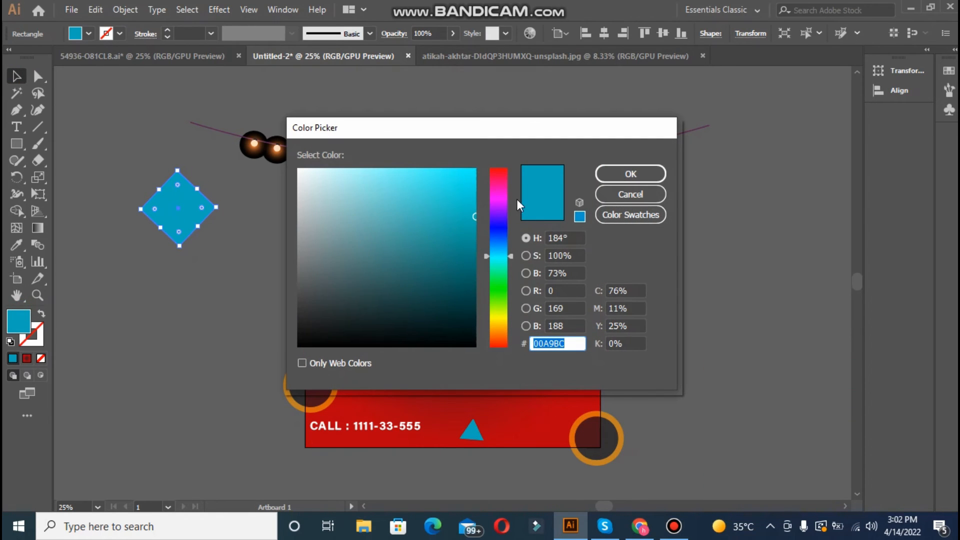
{"action": "left_click", "coordinate": [500, 318]}
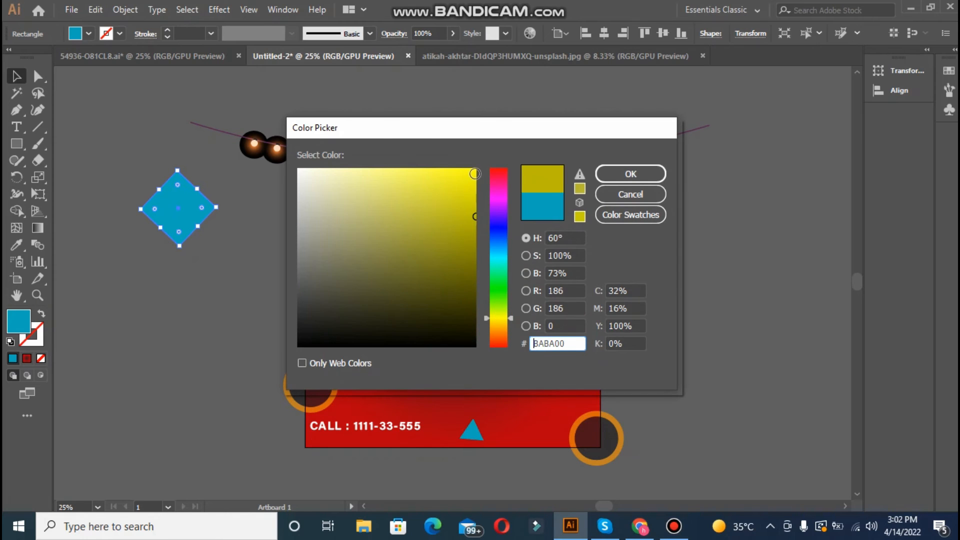
{"action": "left_click", "coordinate": [472, 173]}
{"action": "left_click", "coordinate": [609, 174]}
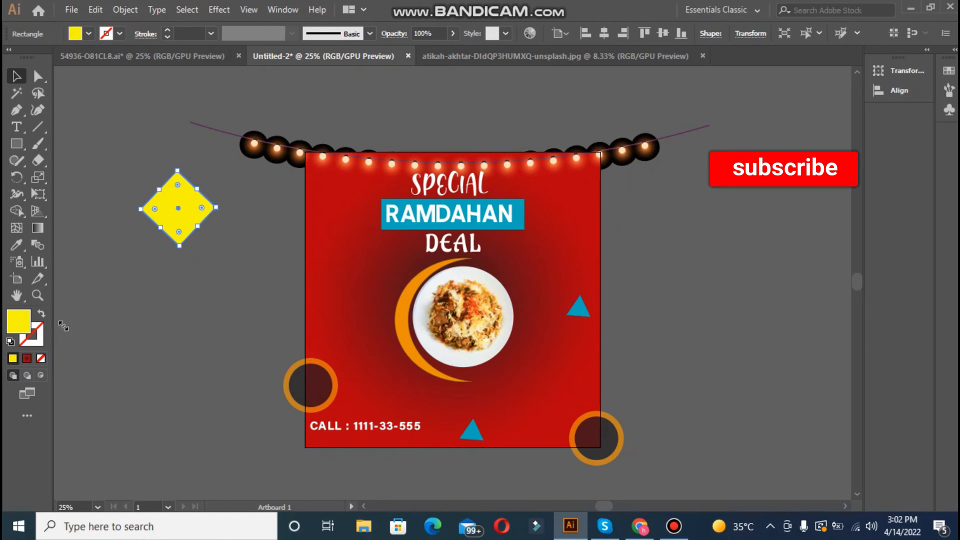
{"action": "double_click", "coordinate": [19, 320]}
{"action": "left_click", "coordinate": [500, 332]}
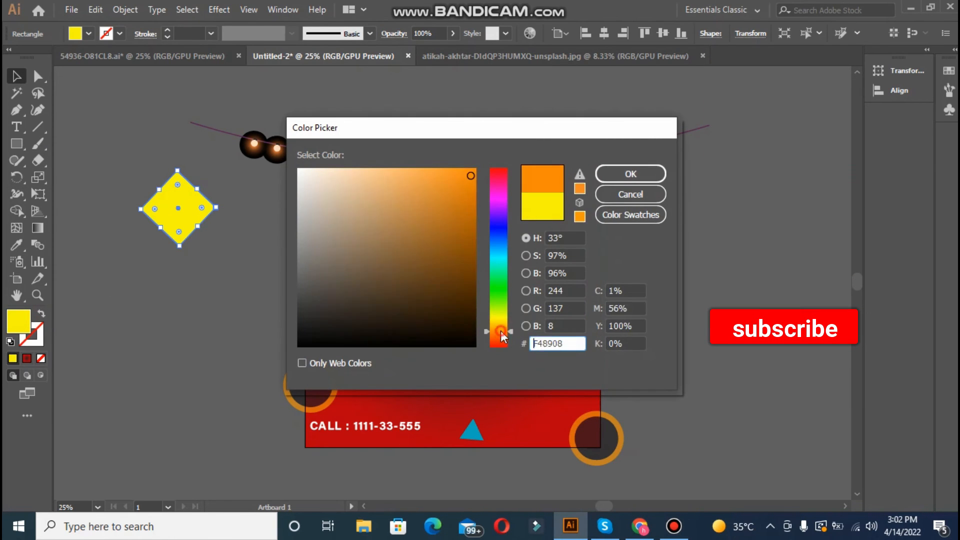
{"action": "left_click", "coordinate": [629, 173]}
Step: Move the diamond onto the artboard at the plate's upper right and fill it with dark blue
{"action": "left_click_drag", "start_coordinate": [175, 206], "coordinate": [547, 262]}
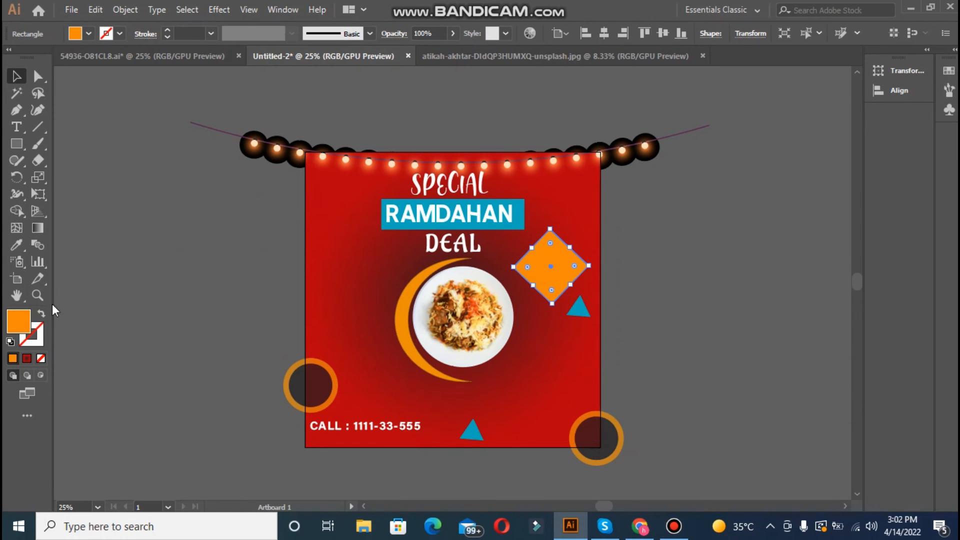
{"action": "double_click", "coordinate": [25, 330]}
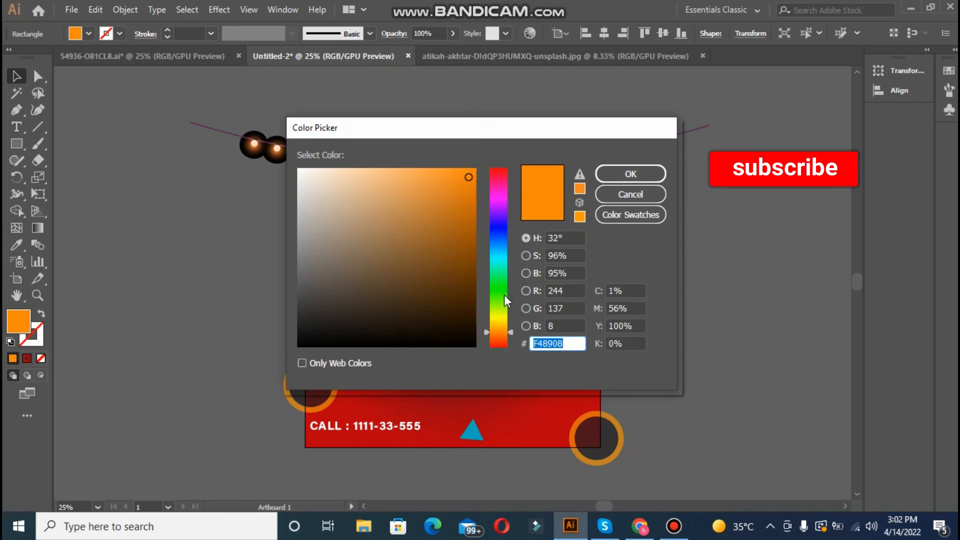
{"action": "left_click_drag", "start_coordinate": [504, 295], "coordinate": [499, 242]}
{"action": "left_click", "coordinate": [471, 250]}
{"action": "left_click", "coordinate": [631, 173]}
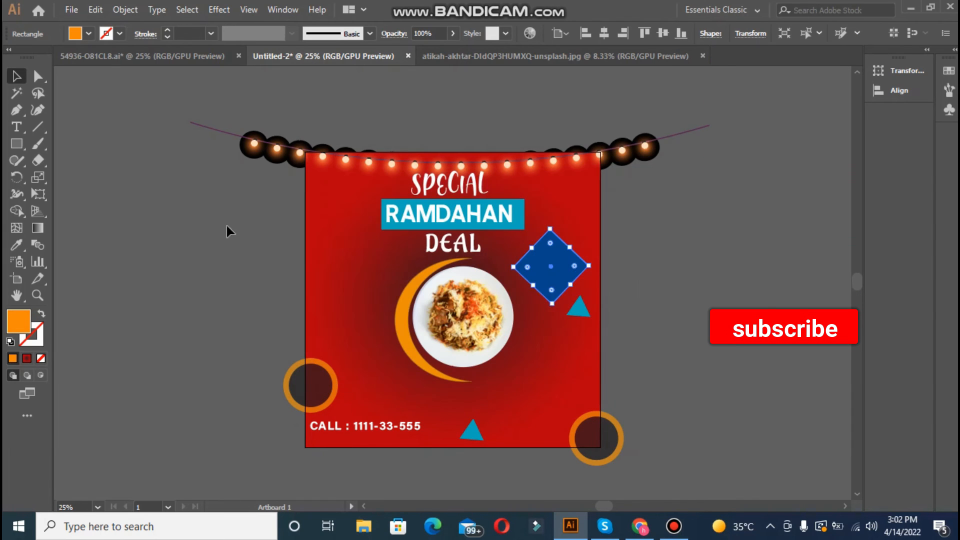
Step: Add the centered two-line text "30% OFF" in the empty area left of the artboard
{"action": "left_click", "coordinate": [16, 126]}
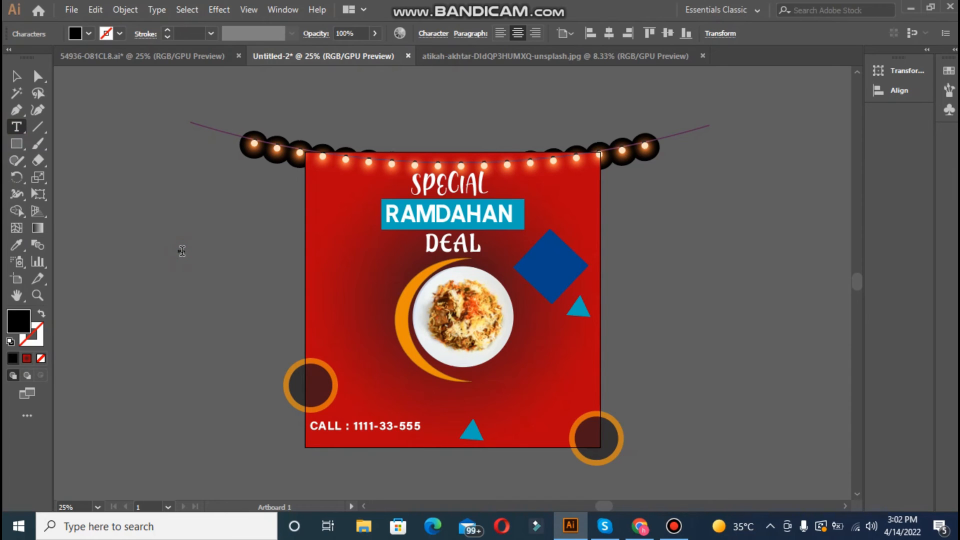
{"action": "left_click", "coordinate": [182, 250]}
{"action": "left_click", "coordinate": [16, 75]}
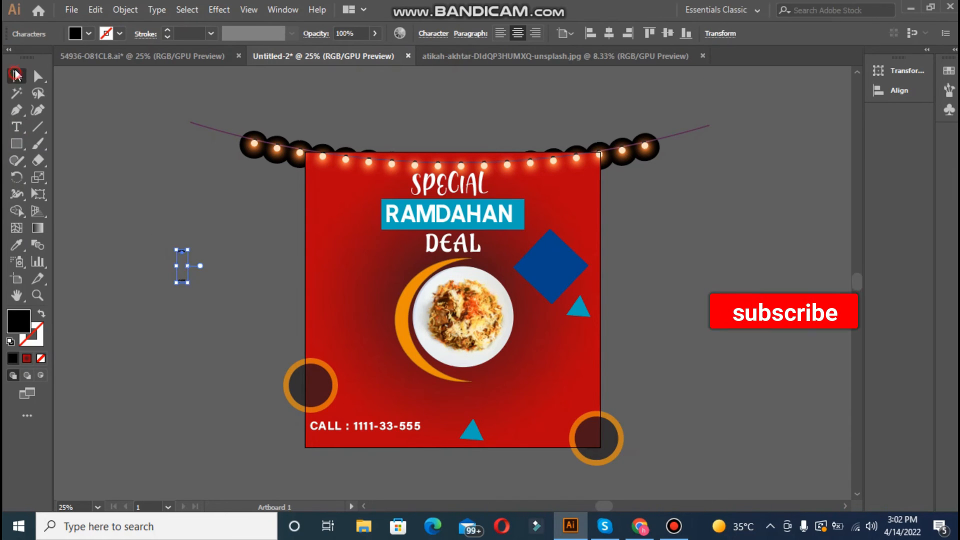
Step: Set the 30% OFF text to 53 pt with tighter leading, and scale it up
{"action": "left_click", "coordinate": [439, 33]}
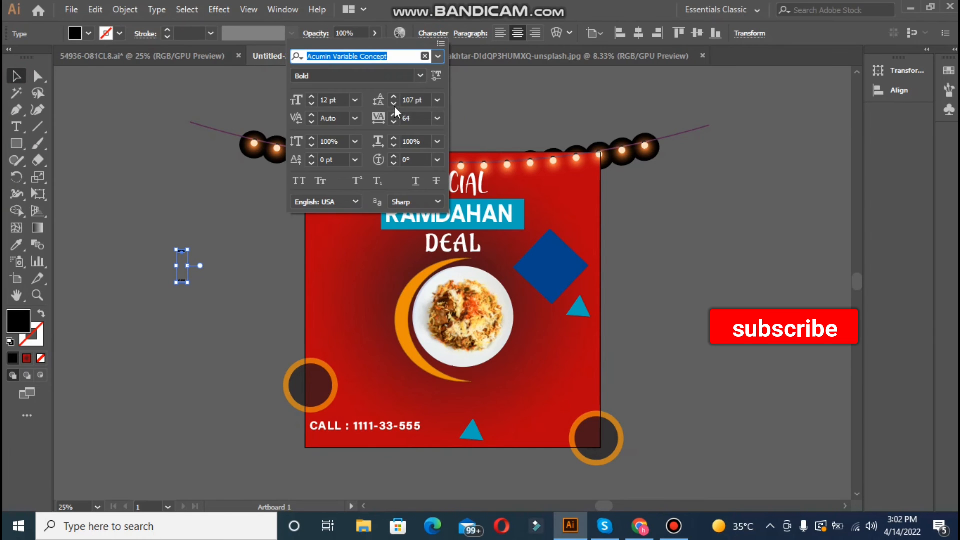
{"action": "left_click", "coordinate": [395, 103]}
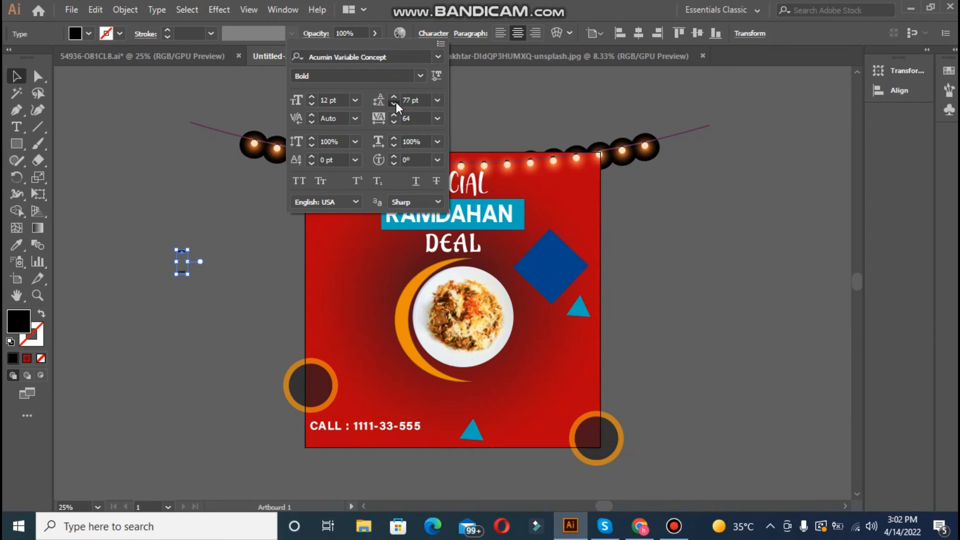
{"action": "left_click", "coordinate": [396, 102]}
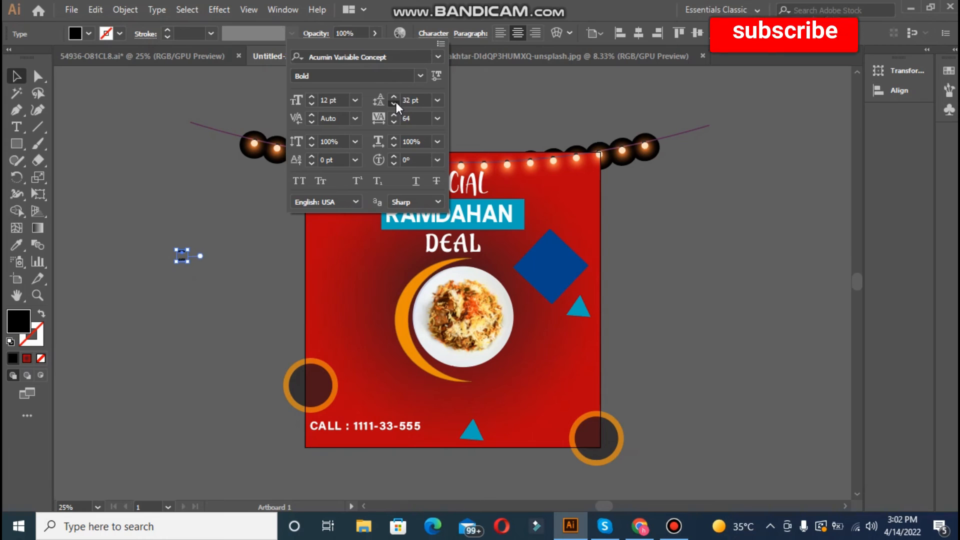
{"action": "left_click", "coordinate": [311, 97]}
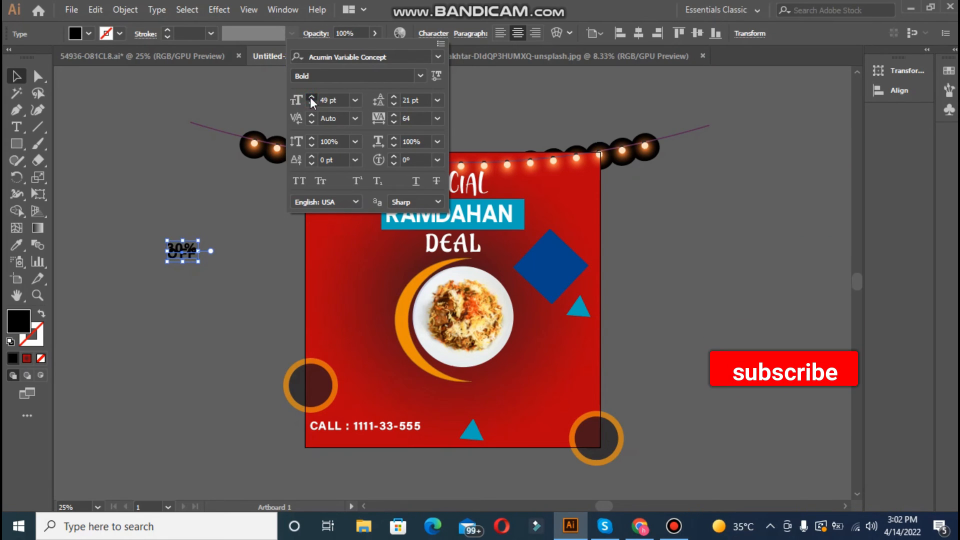
{"action": "left_click", "coordinate": [394, 97]}
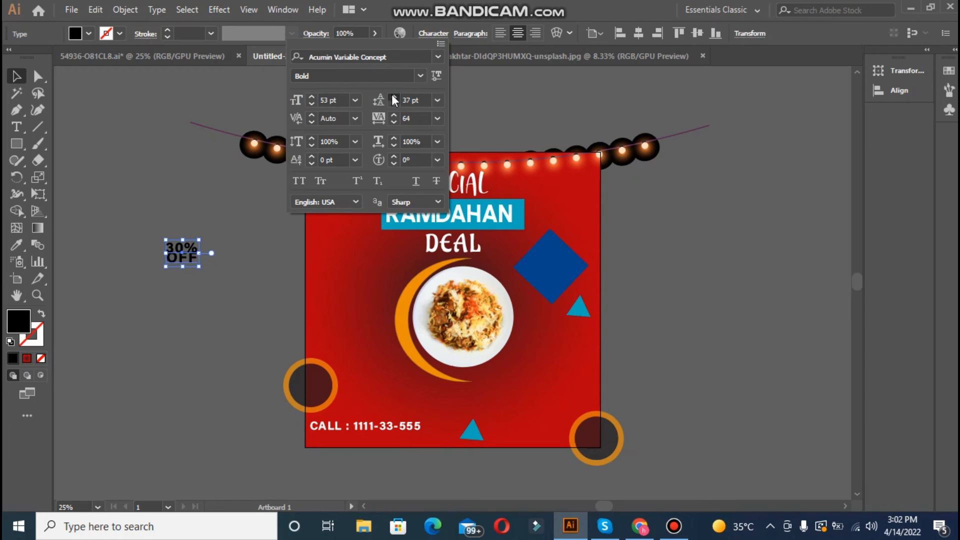
{"action": "left_click", "coordinate": [199, 269]}
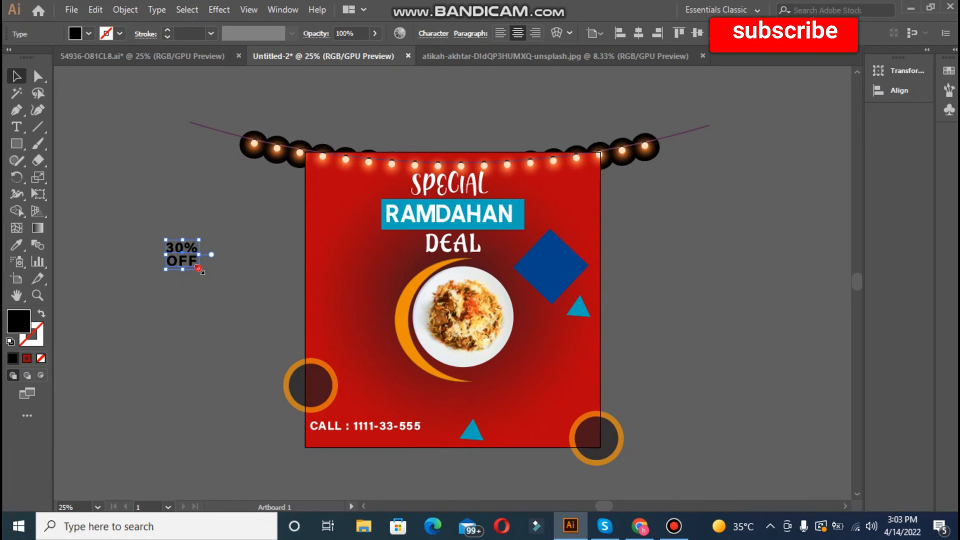
{"action": "left_click_drag", "start_coordinate": [199, 270], "coordinate": [236, 302]}
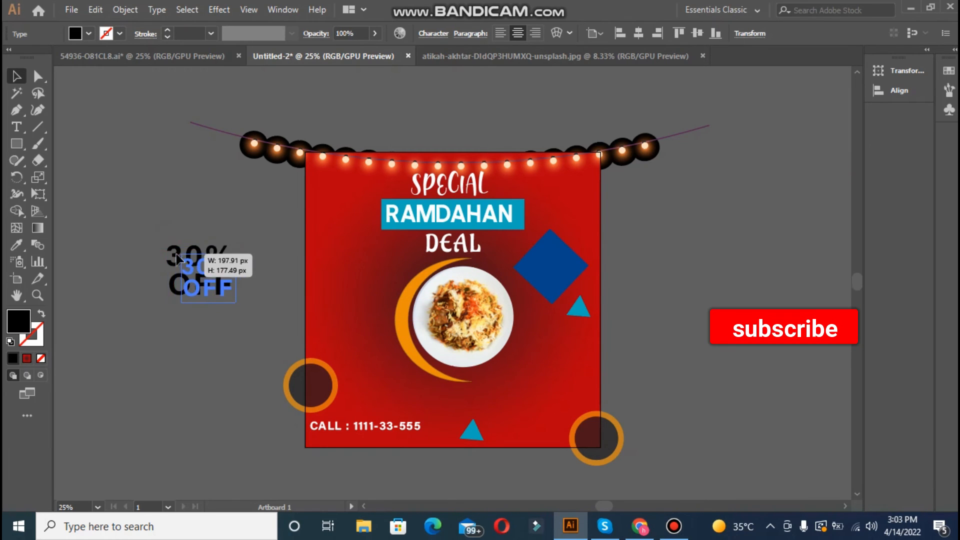
Step: Place the 30% OFF text on the blue diamond and fill it with off-white F9F8F7
{"action": "left_click_drag", "start_coordinate": [176, 257], "coordinate": [540, 256]}
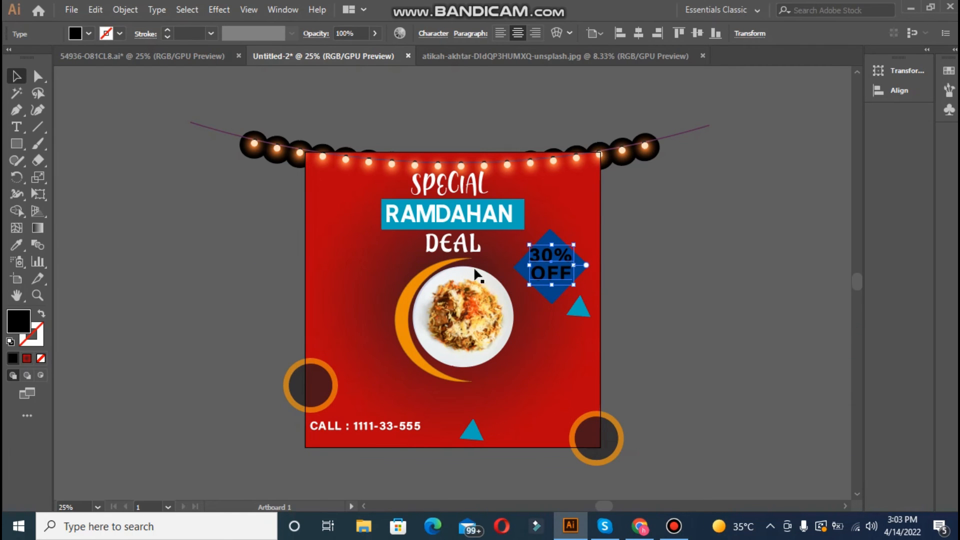
{"action": "double_click", "coordinate": [24, 319]}
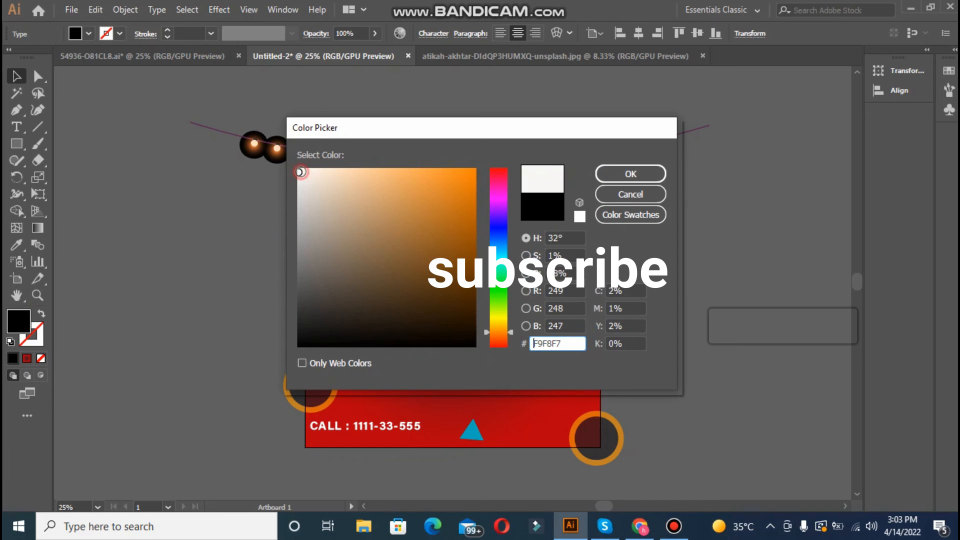
{"action": "left_click", "coordinate": [624, 173]}
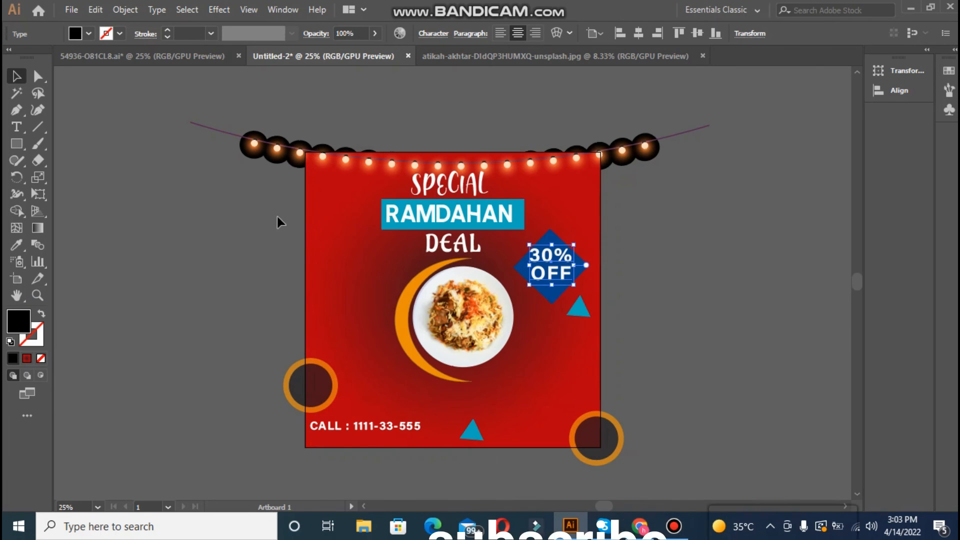
Step: Align the 30% OFF text and the diamond to each other's horizontal and vertical centers
{"action": "left_click", "coordinate": [564, 260]}
{"action": "left_click", "coordinate": [562, 241], "text": "shift"}
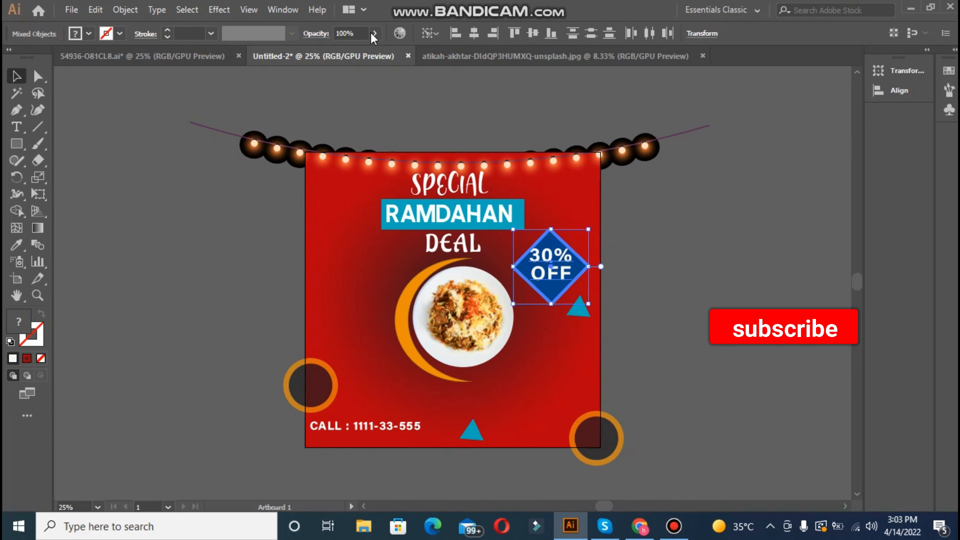
{"action": "left_click", "coordinate": [472, 37]}
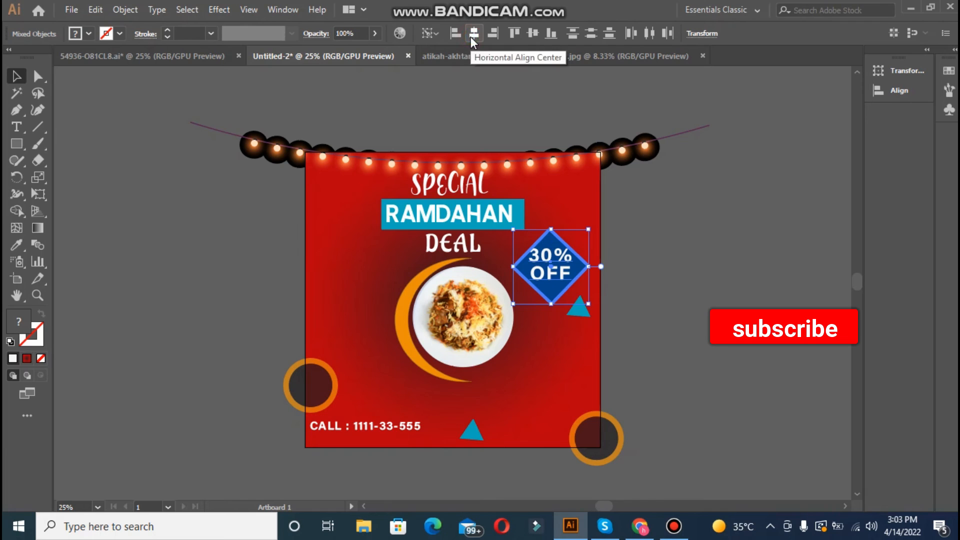
{"action": "left_click", "coordinate": [531, 33]}
{"action": "left_click", "coordinate": [236, 203]}
{"action": "left_click", "coordinate": [565, 275]}
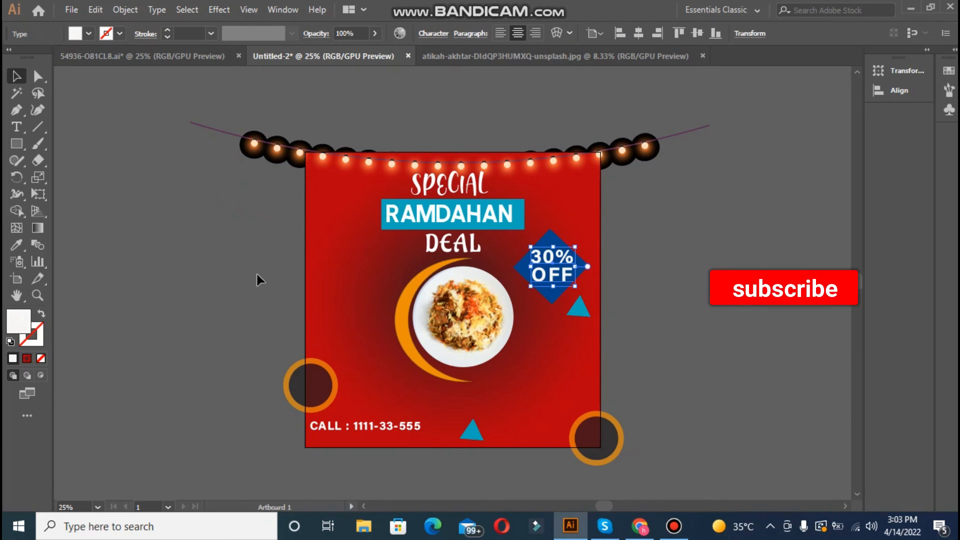
Step: Move the blue triangle from below the diamond to the empty area left of the crescent
{"action": "left_click", "coordinate": [623, 324]}
{"action": "left_click_drag", "start_coordinate": [520, 374], "coordinate": [296, 339]}
{"action": "left_click", "coordinate": [566, 385]}
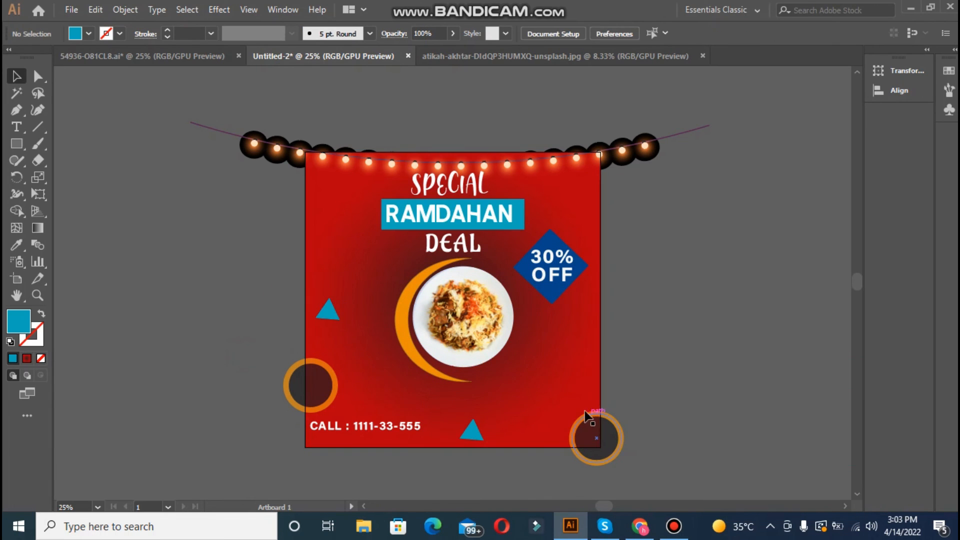
Step: Duplicate the orange-ringed dark circle onto the artboard's upper right and upper left edges
{"action": "left_click_drag", "start_coordinate": [584, 415], "coordinate": [594, 187]}
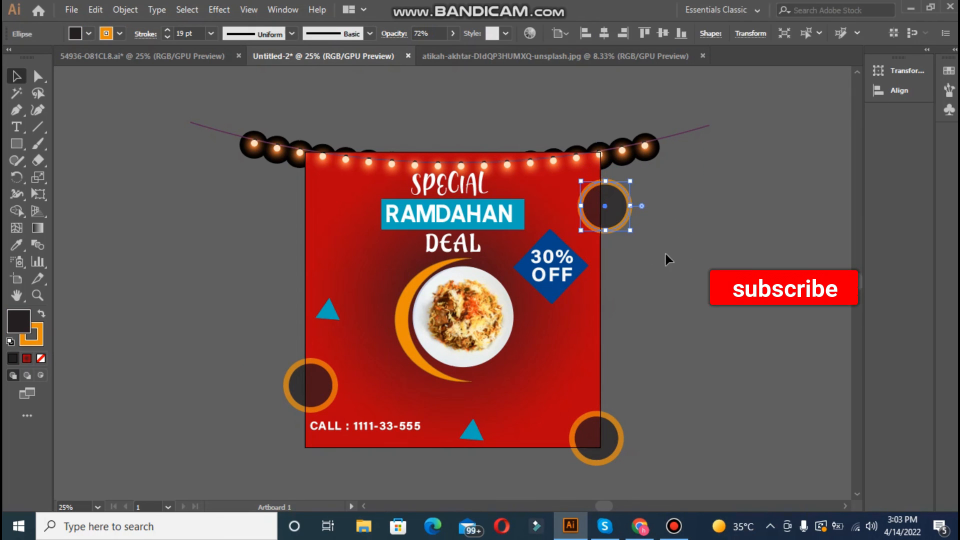
{"action": "left_click", "coordinate": [665, 254]}
{"action": "left_click_drag", "start_coordinate": [594, 226], "coordinate": [285, 212]}
{"action": "left_click", "coordinate": [263, 284]}
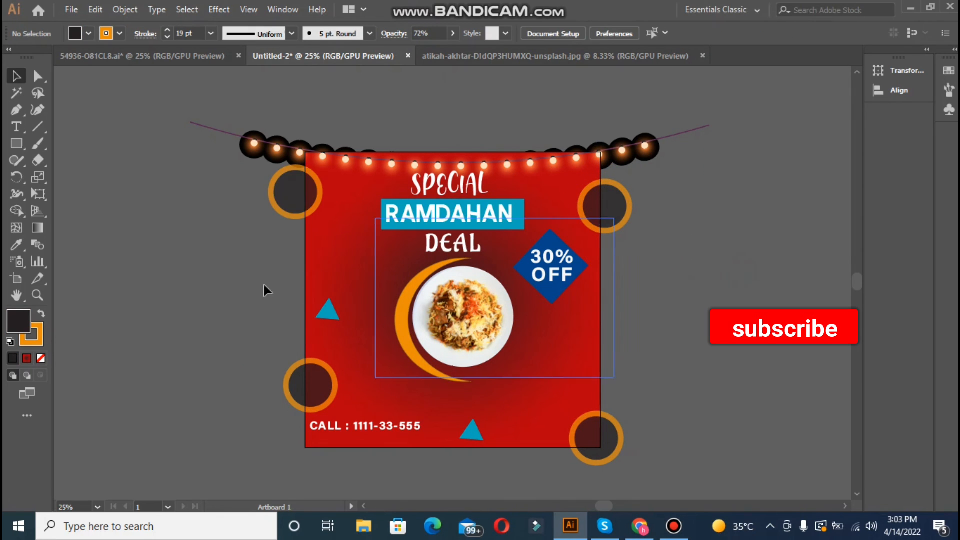
Step: Move the string lights slightly upward, away from the heading
{"action": "left_click", "coordinate": [430, 198]}
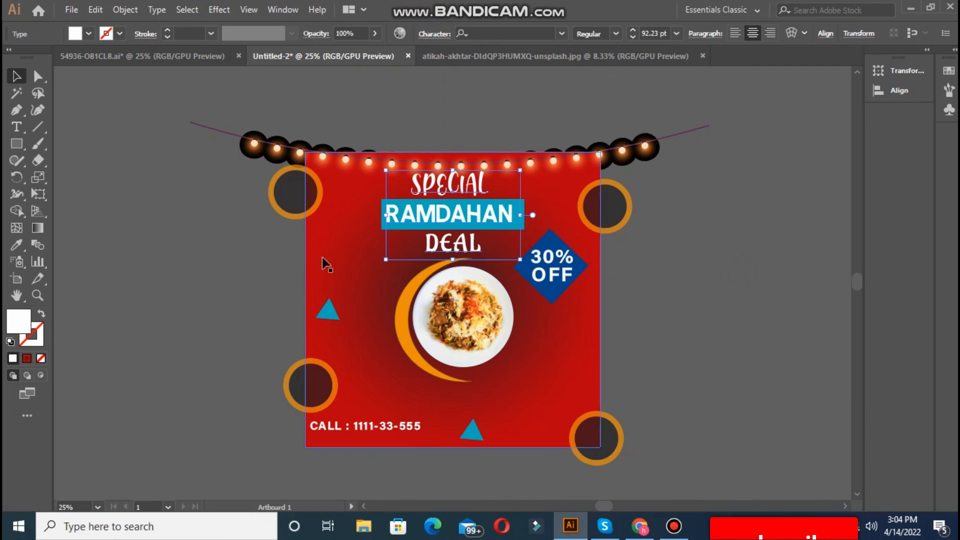
{"action": "left_click", "coordinate": [273, 274]}
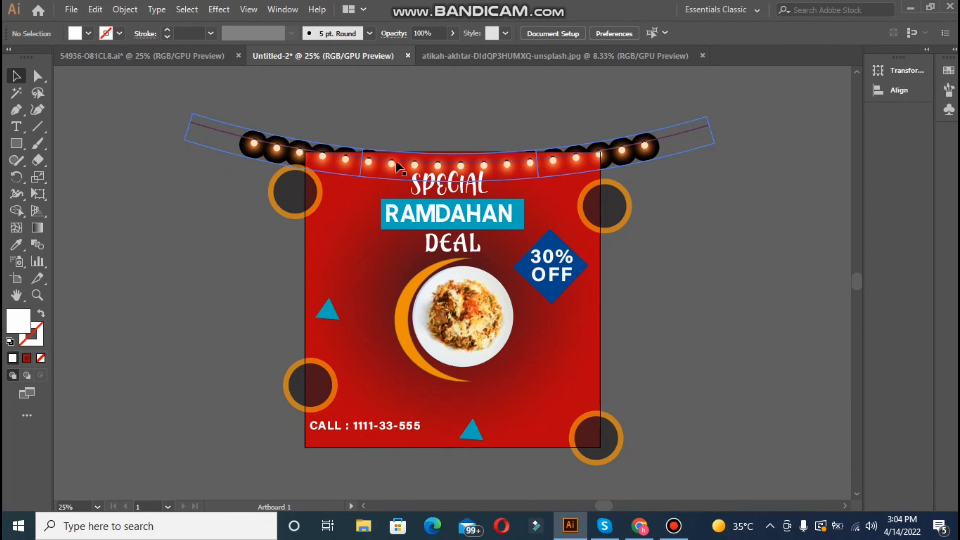
{"action": "left_click_drag", "start_coordinate": [397, 159], "coordinate": [396, 157]}
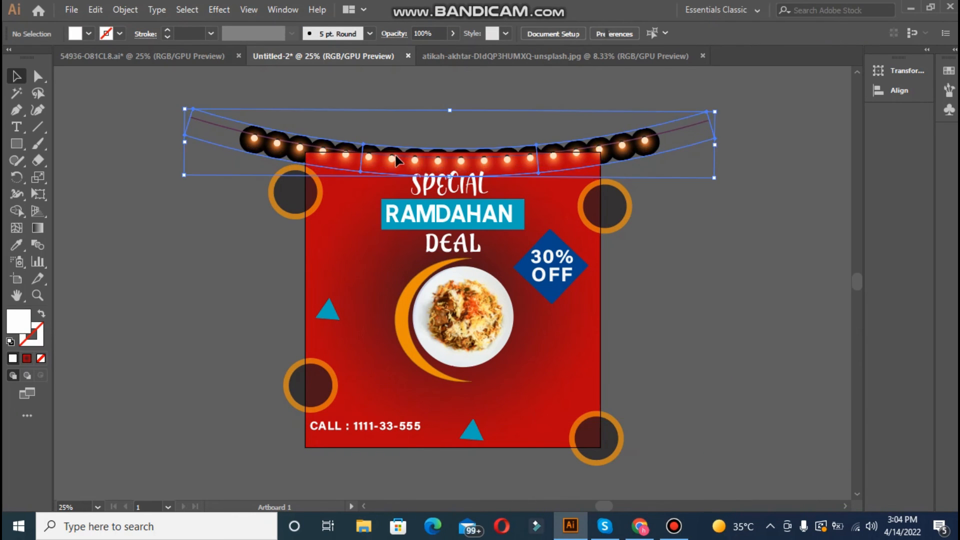
{"action": "left_click", "coordinate": [208, 339]}
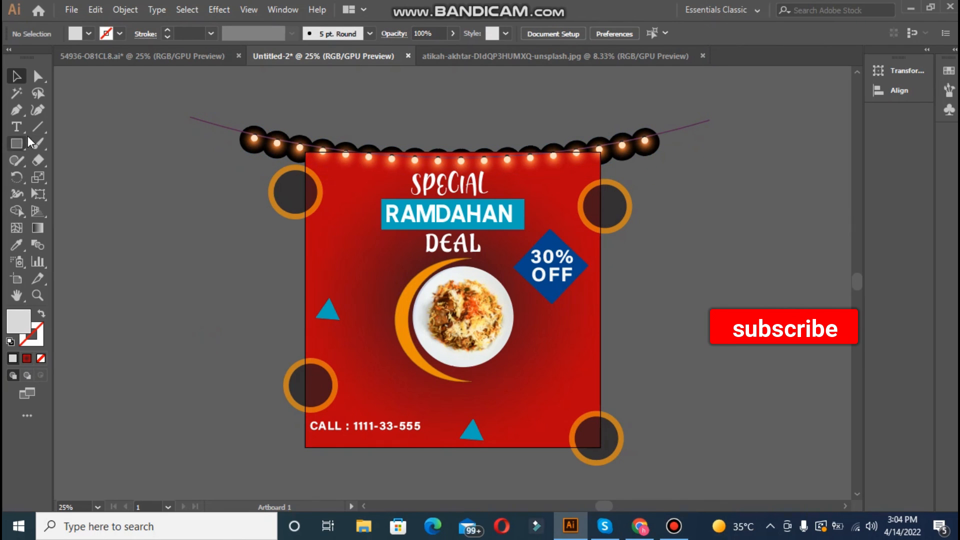
{"action": "left_click", "coordinate": [17, 126]}
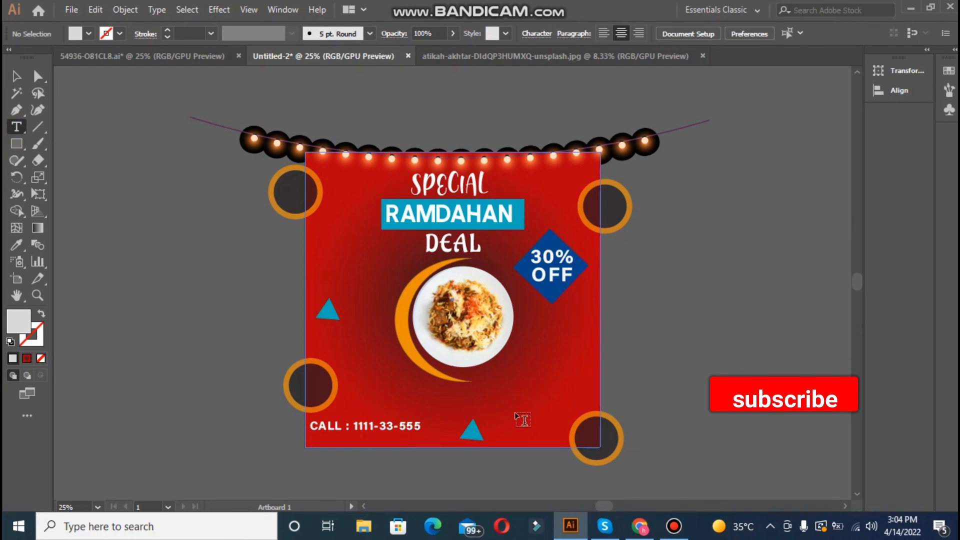
{"action": "left_click", "coordinate": [512, 420]}
{"action": "key", "text": "BackSpace"}
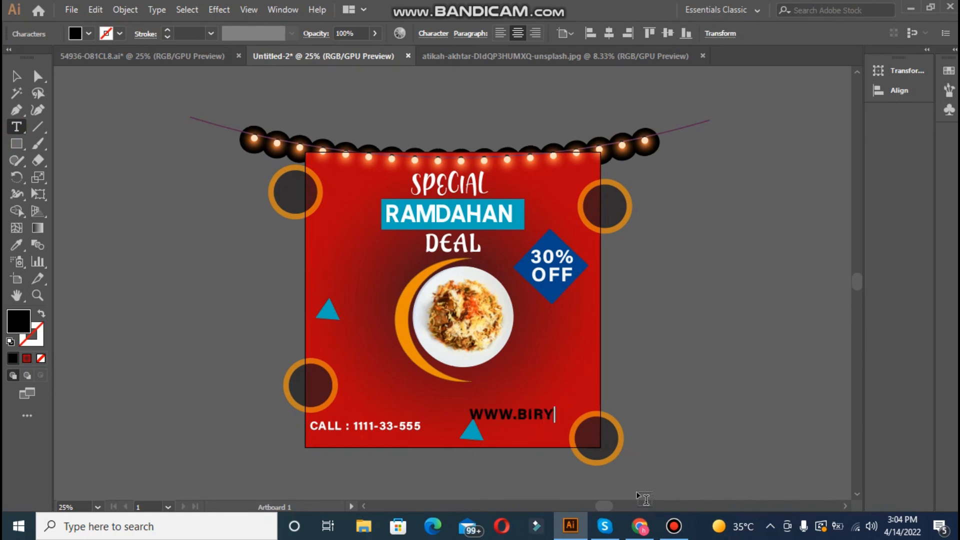
{"action": "type", "text": "WWW.BIRYANISPOT"}
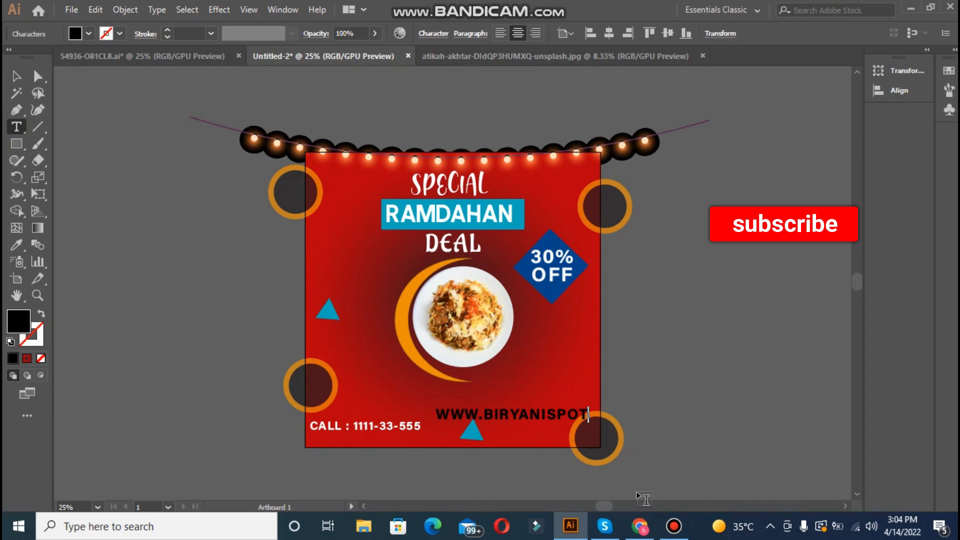
{"action": "type", "text": ".CO"}
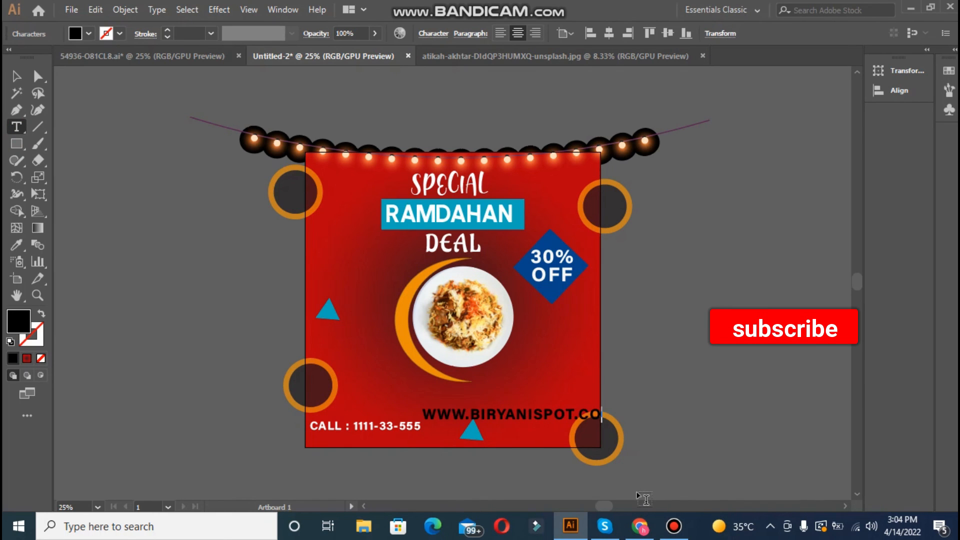
{"action": "type", "text": "M"}
{"action": "key", "text": "Escape"}
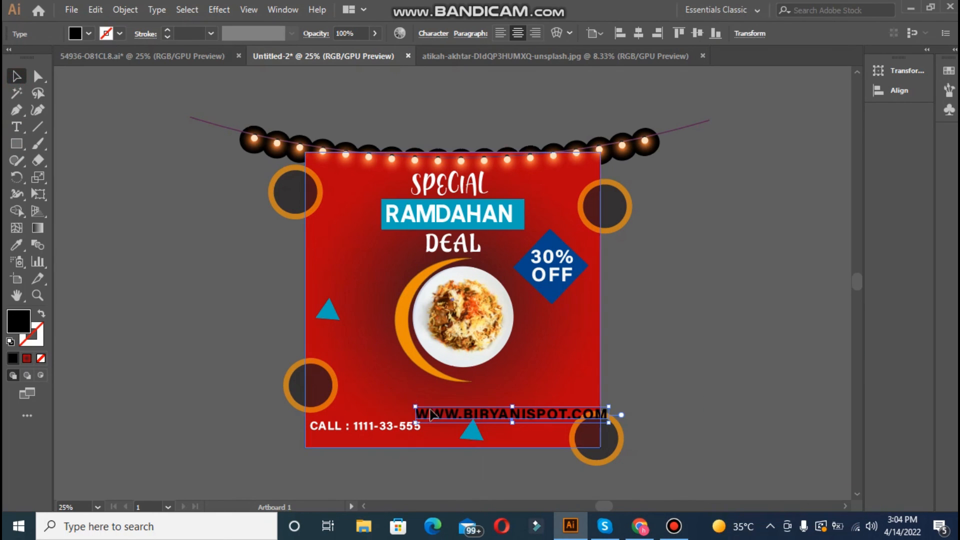
Step: Apply the contact line's white text style to the website text, scale it down, and place it at the artboard's lower right
{"action": "left_click_drag", "start_coordinate": [415, 406], "coordinate": [549, 426]}
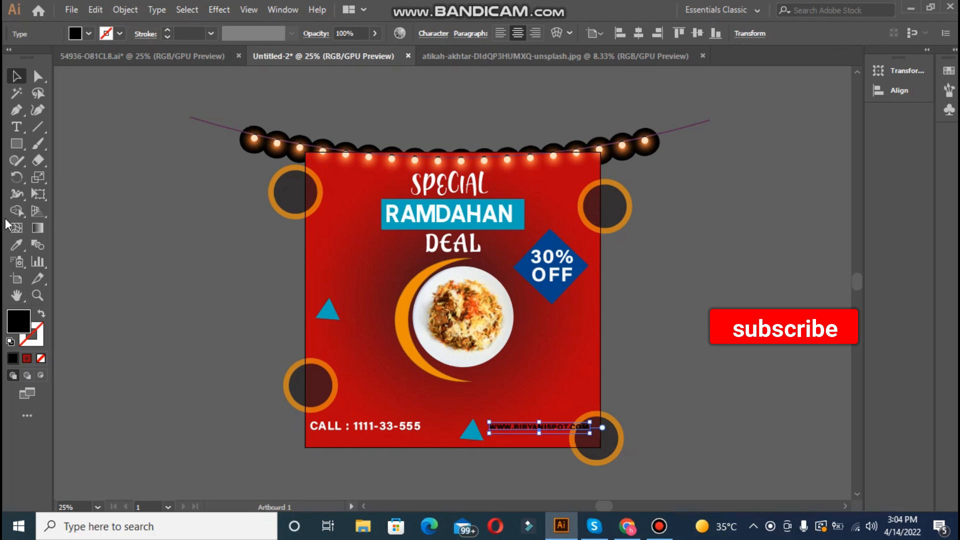
{"action": "left_click", "coordinate": [16, 244]}
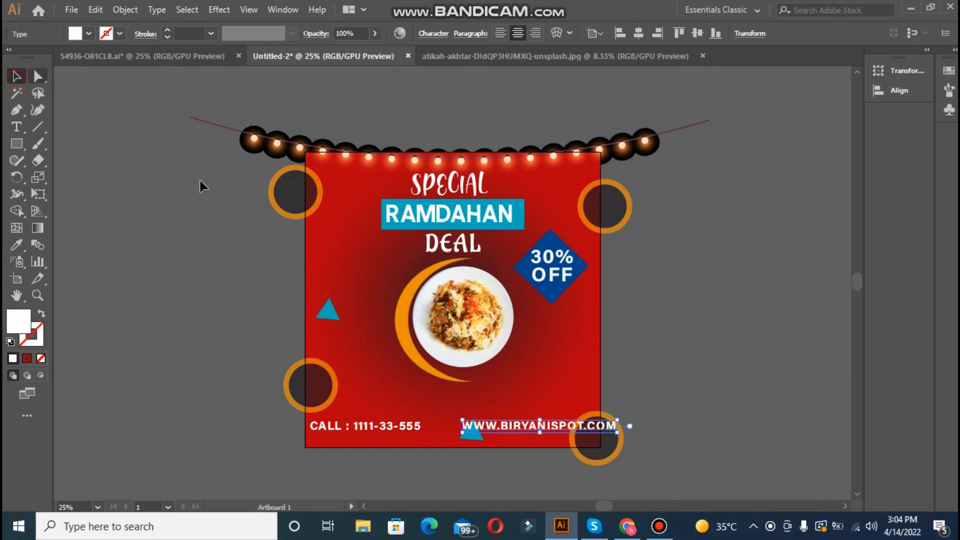
{"action": "mouse_move", "coordinate": [462, 420]}
{"action": "left_mouse_down"}
{"action": "mouse_move", "coordinate": [508, 434]}
{"action": "mouse_move", "coordinate": [480, 421]}
{"action": "left_mouse_up"}
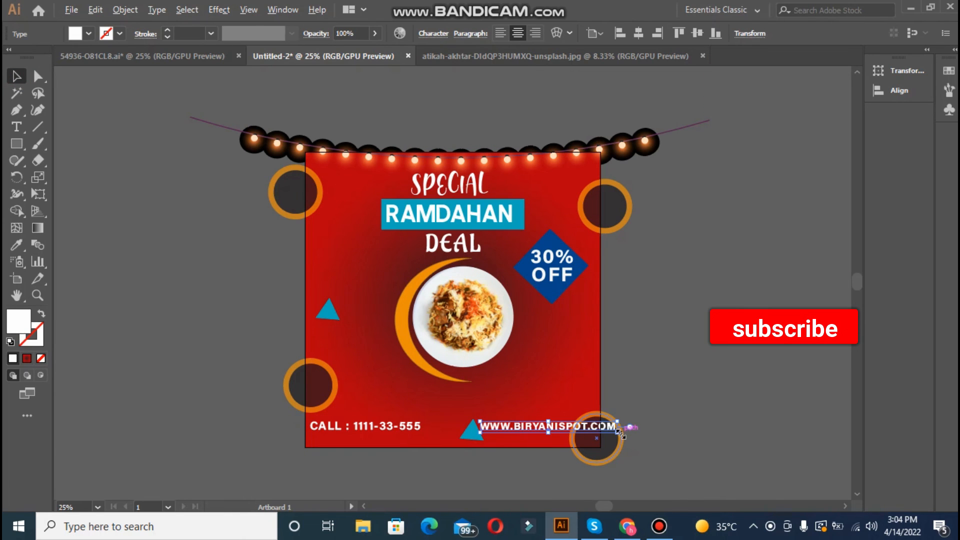
{"action": "left_click_drag", "start_coordinate": [617, 433], "coordinate": [598, 426]}
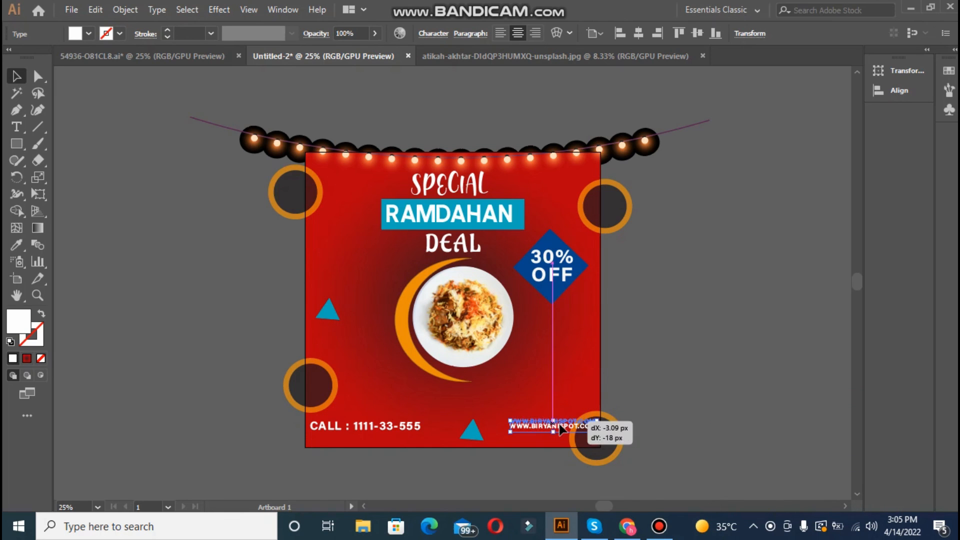
{"action": "left_click_drag", "start_coordinate": [558, 426], "coordinate": [556, 425]}
{"action": "left_click", "coordinate": [730, 327]}
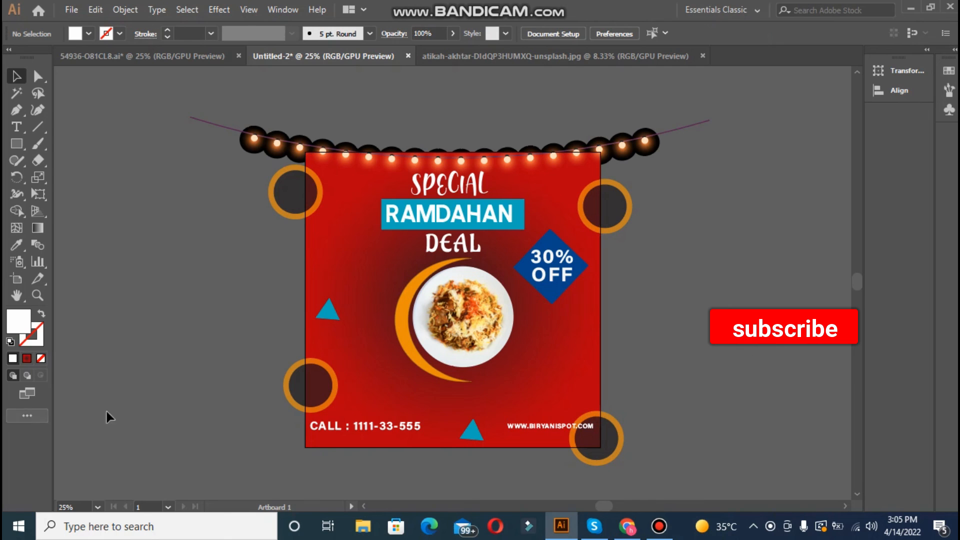
Step: Shift the lower-right circle outward past the artboard corner, and nudge the website text clear of the circle and the artboard's edge
{"action": "left_click_drag", "start_coordinate": [604, 468], "coordinate": [617, 477]}
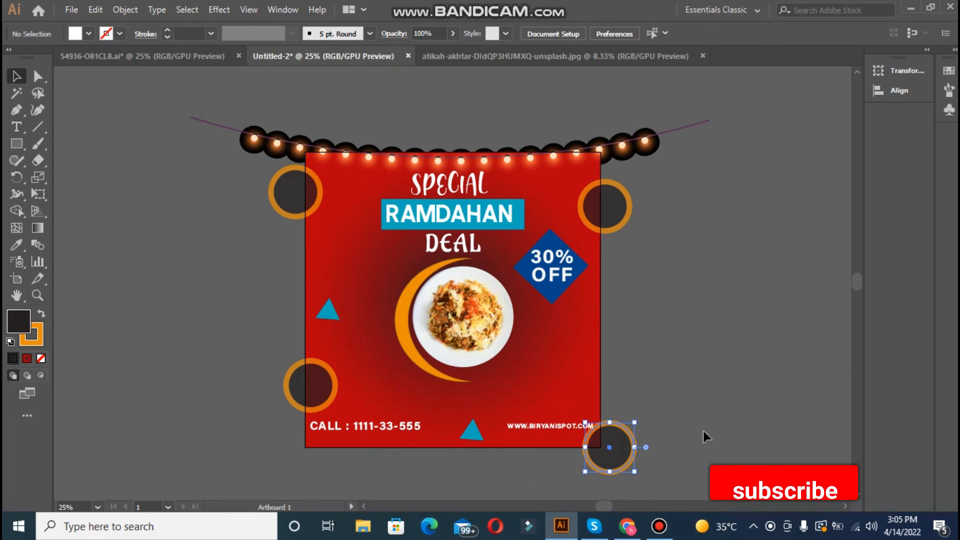
{"action": "left_click", "coordinate": [706, 415]}
{"action": "left_click_drag", "start_coordinate": [551, 426], "coordinate": [555, 425]}
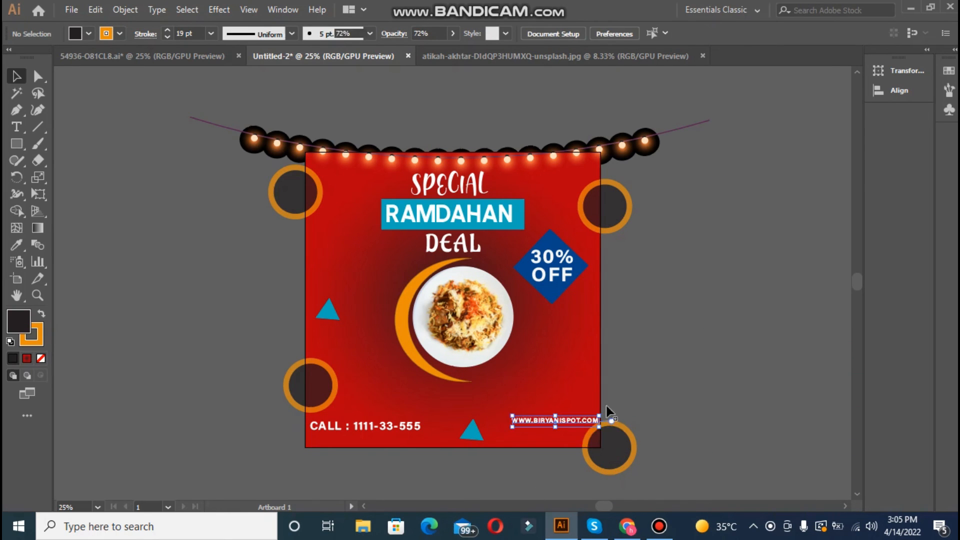
{"action": "key", "text": "Left"}
{"action": "key", "text": "Left"}
{"action": "key", "text": "Left"}
{"action": "key", "text": "Left"}
{"action": "key", "text": "Left"}
{"action": "key", "text": "Left"}
{"action": "key", "text": "Left"}
{"action": "key", "text": "Left"}
{"action": "key", "text": "Left"}
{"action": "key", "text": "Left"}
{"action": "key", "text": "Left"}
{"action": "key", "text": "Left"}
{"action": "key", "text": "Left"}
{"action": "key", "text": "Left"}
{"action": "key", "text": "Left"}
{"action": "key", "text": "Left"}
{"action": "key", "text": "Left"}
{"action": "key", "text": "Left"}
{"action": "key", "text": "Left"}
{"action": "key", "text": "Left"}
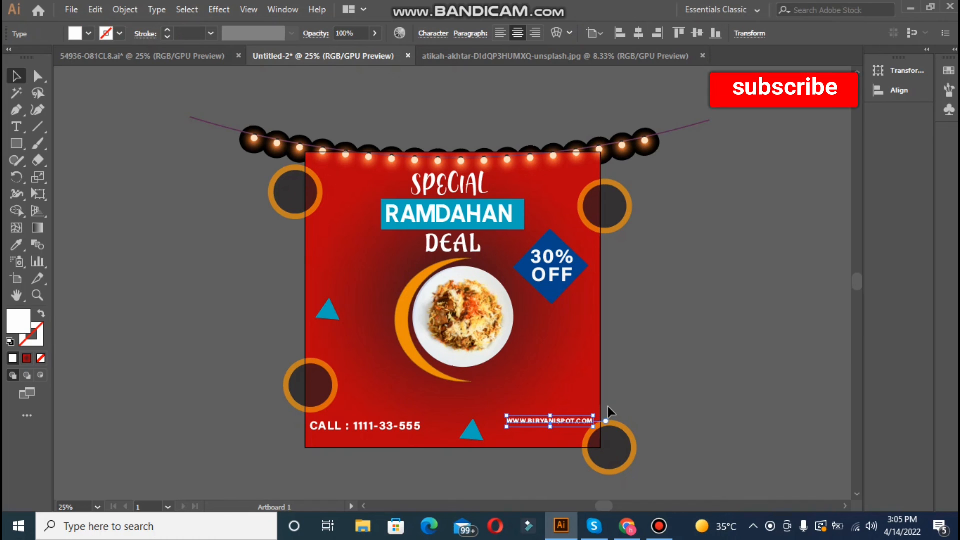
{"action": "key", "text": "Down"}
{"action": "key", "text": "Down"}
{"action": "key", "text": "Down"}
{"action": "key", "text": "Down"}
{"action": "key", "text": "Down"}
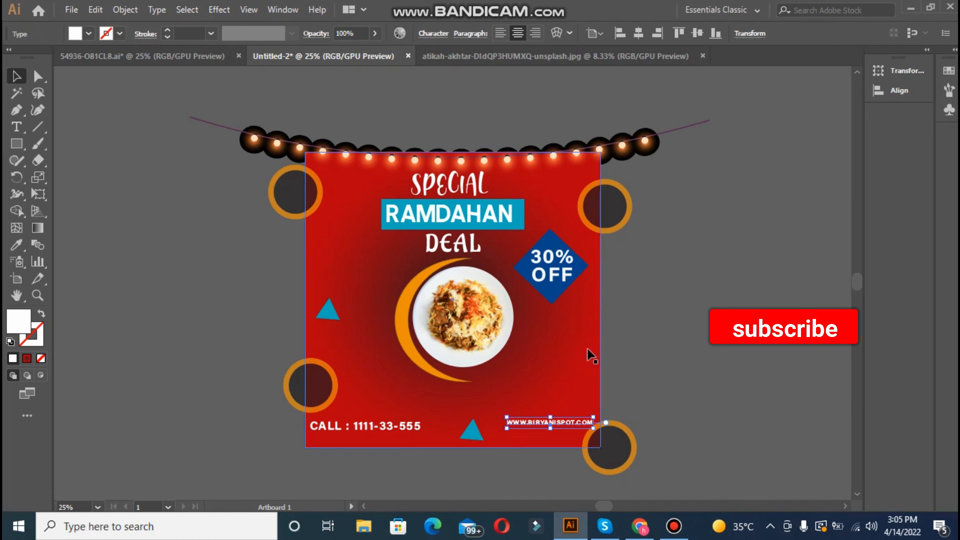
{"action": "left_click", "coordinate": [639, 317]}
Step: Move the diamond and its 30% OFF text slightly down together, and scale them down
{"action": "left_click", "coordinate": [551, 277]}
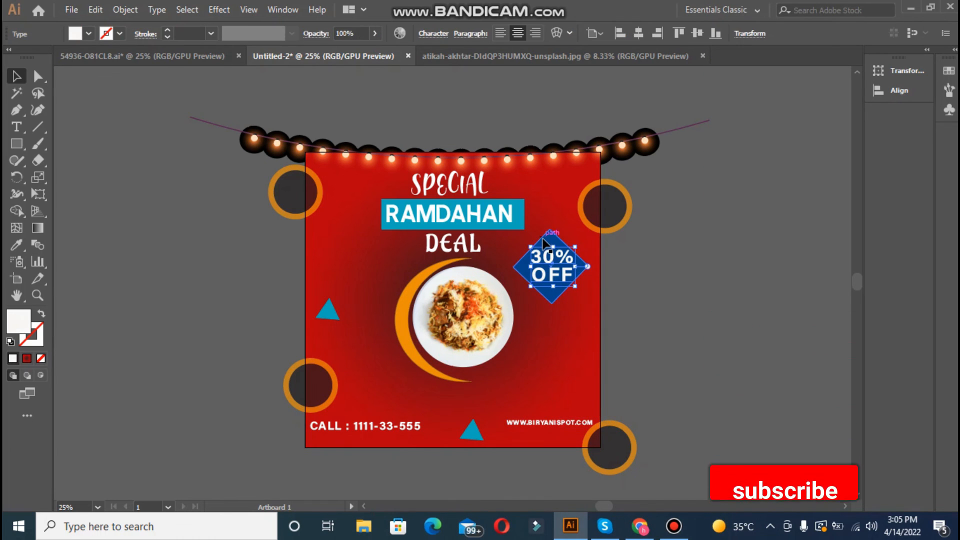
{"action": "left_click", "coordinate": [544, 244], "text": "shift"}
{"action": "left_click_drag", "start_coordinate": [558, 275], "coordinate": [559, 288]}
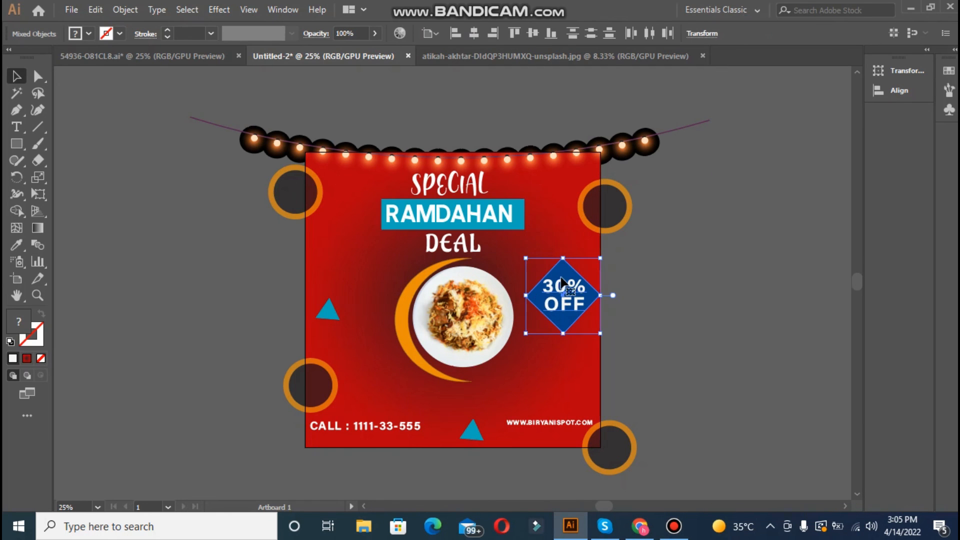
{"action": "left_click_drag", "start_coordinate": [525, 259], "coordinate": [545, 268]}
{"action": "left_click", "coordinate": [658, 279]}
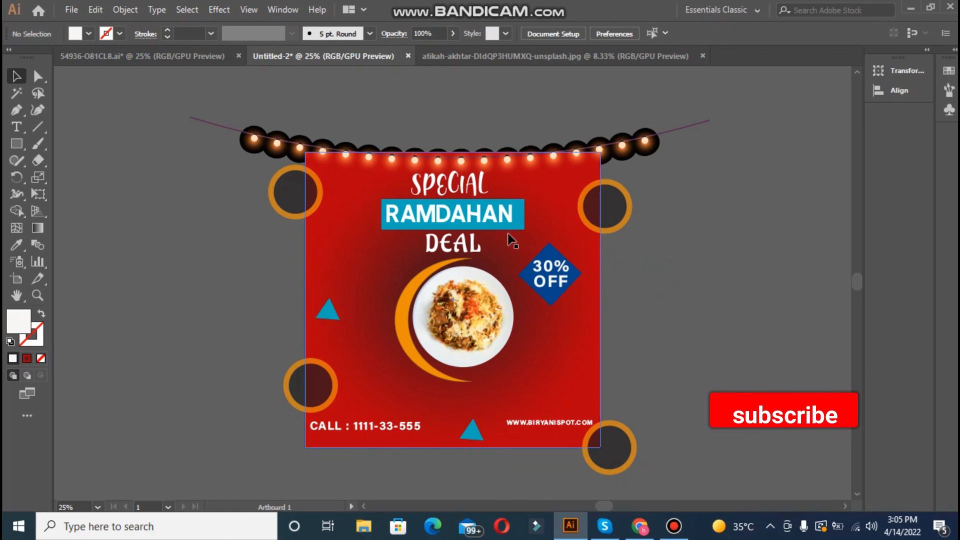
Step: Enlarge the orange crescent slightly around the food plate
{"action": "left_click", "coordinate": [412, 302]}
{"action": "left_click_drag", "start_coordinate": [395, 258], "coordinate": [391, 253]}
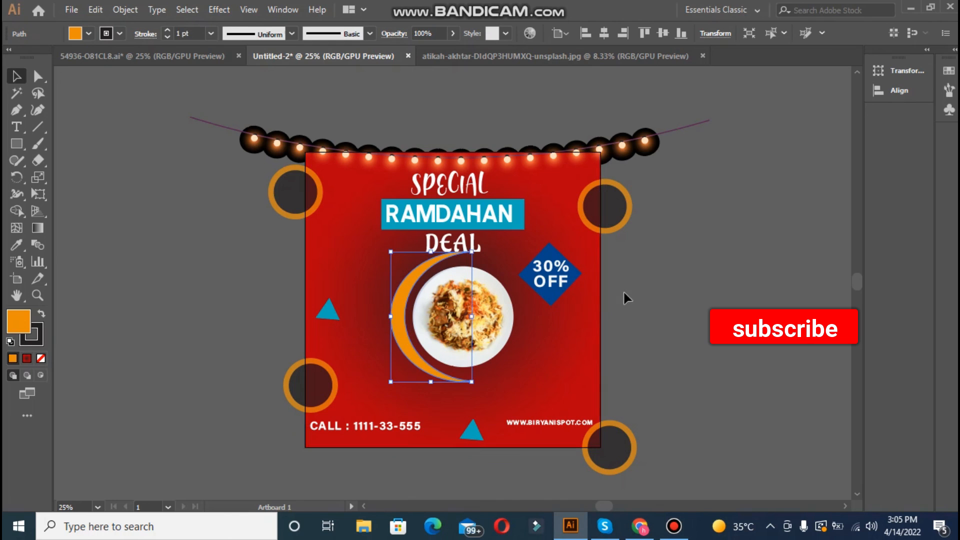
{"action": "left_click", "coordinate": [639, 295]}
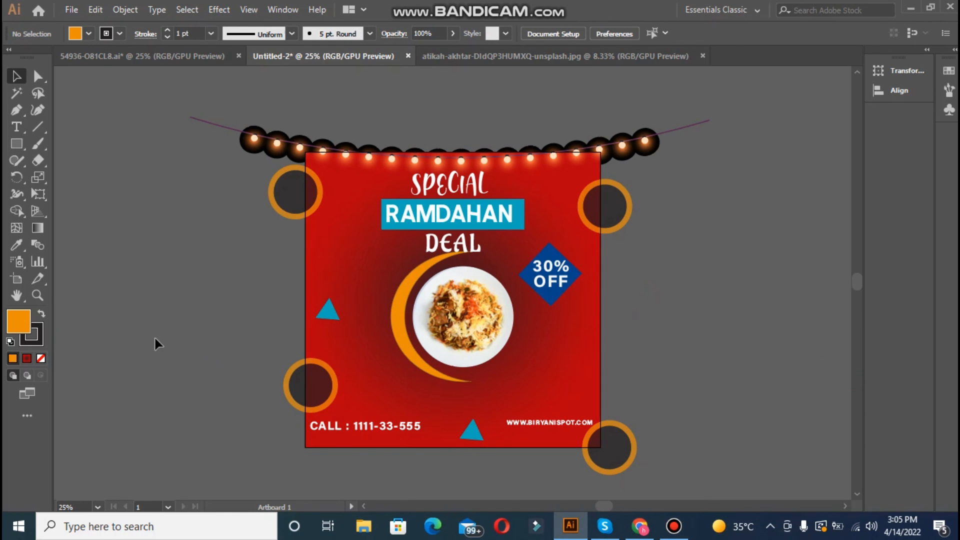
Step: Draw an orange 1080 x 1080 px rectangle covering the whole artboard
{"action": "left_click", "coordinate": [14, 142]}
{"action": "left_click_drag", "start_coordinate": [306, 153], "coordinate": [600, 445]}
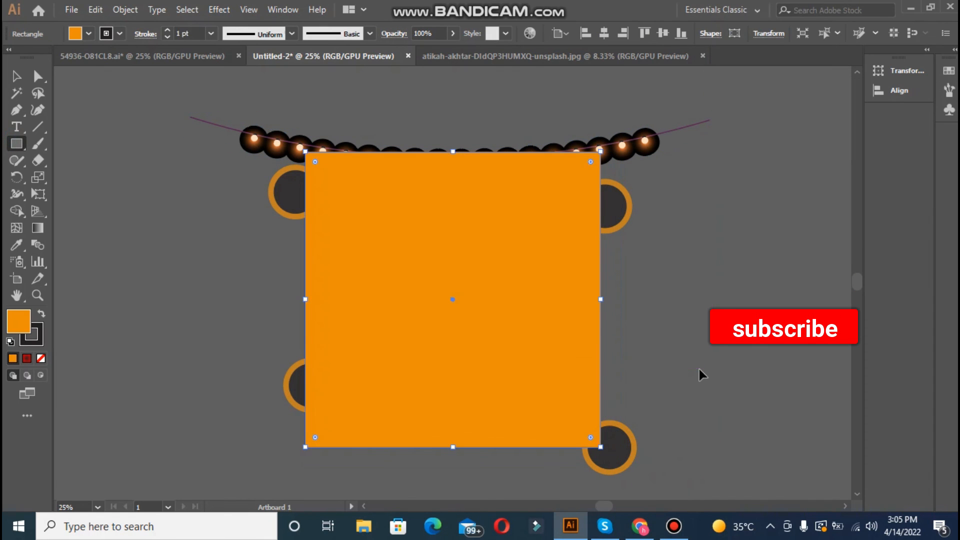
Step: Try clipping all the artwork to the orange rectangle with a clipping mask, and undo it
{"action": "key", "text": "ctrl+a"}
{"action": "right_click", "coordinate": [426, 260]}
{"action": "left_click", "coordinate": [531, 366]}
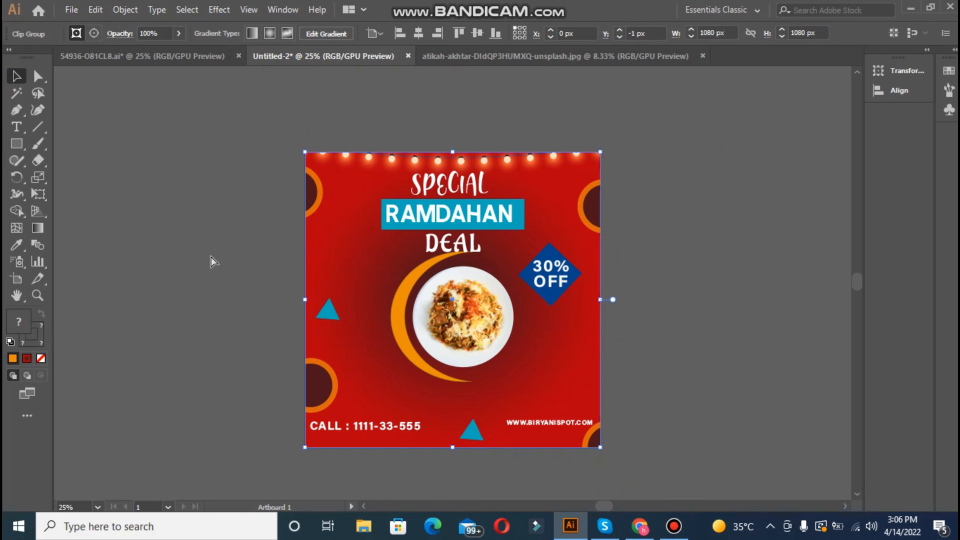
{"action": "key", "text": "ctrl+z"}
{"action": "left_click", "coordinate": [694, 433]}
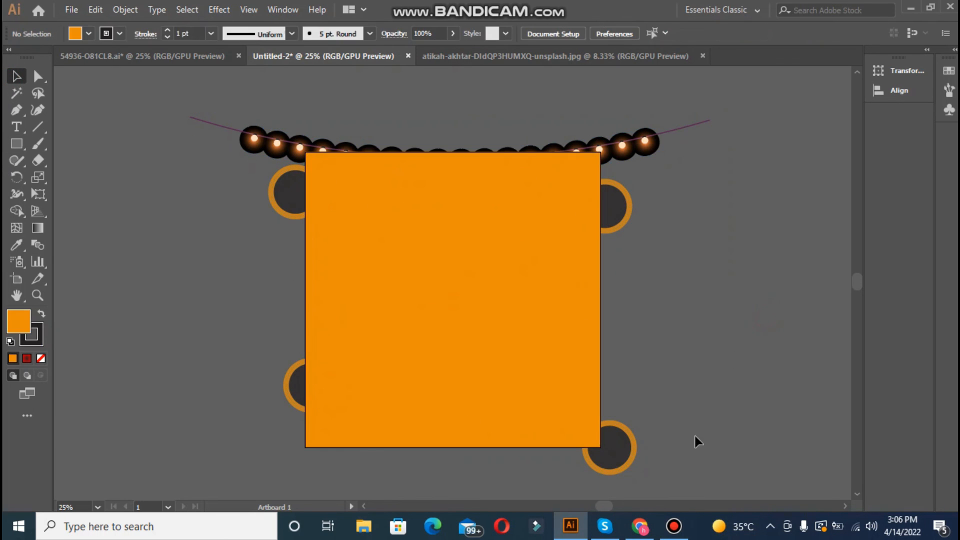
Step: Remove the dark fill from the four ring circles around the artboard edges, keeping only their orange strokes
{"action": "left_click", "coordinate": [616, 452]}
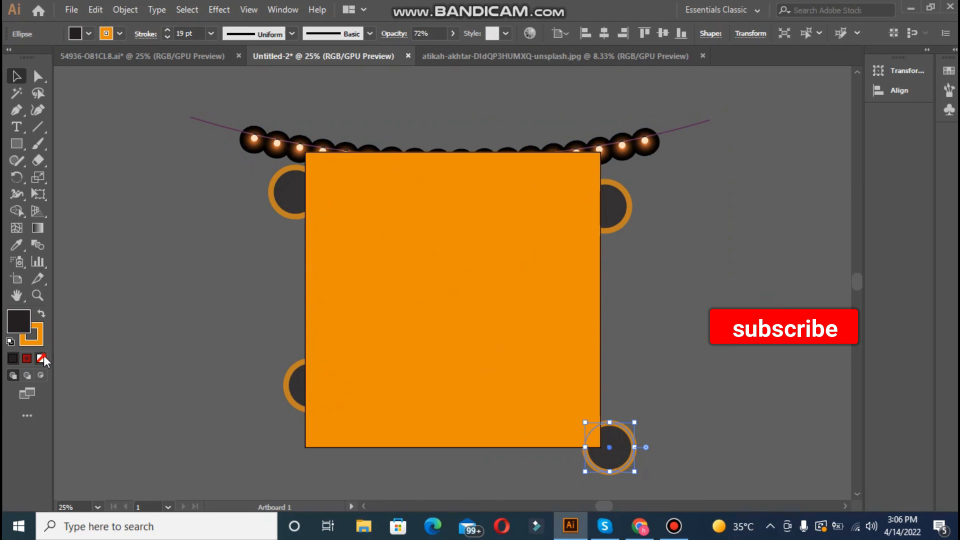
{"action": "left_click", "coordinate": [306, 388]}
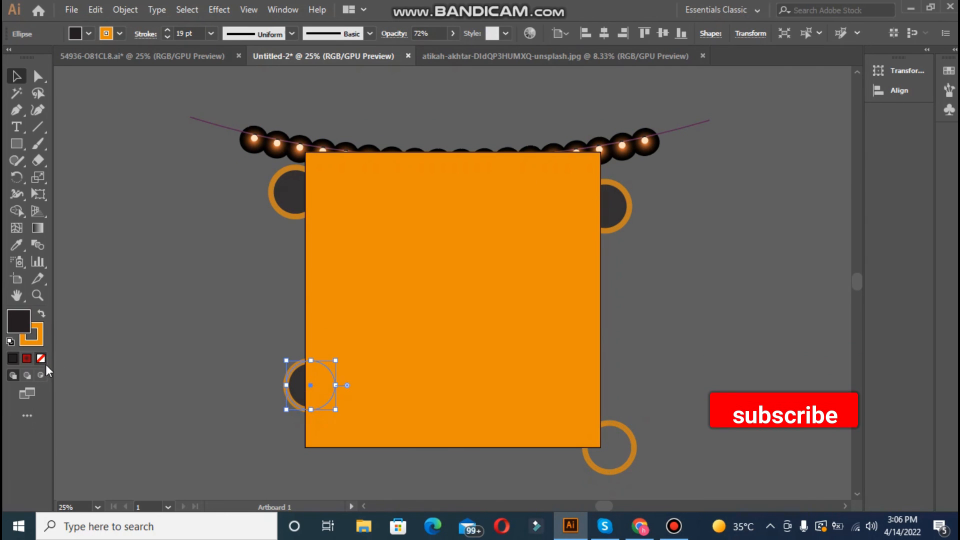
{"action": "left_click", "coordinate": [41, 358]}
{"action": "left_click", "coordinate": [41, 360]}
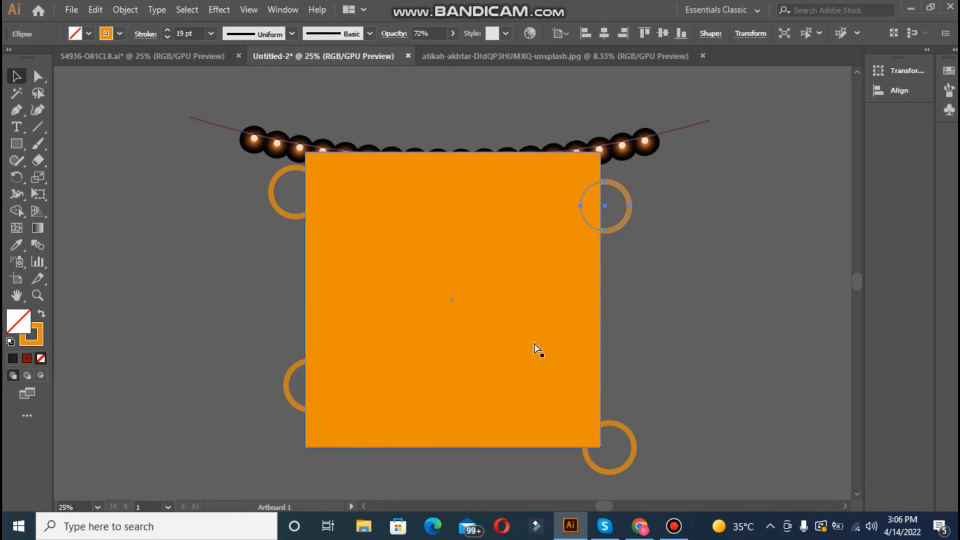
Step: Clip all the artwork to the orange artboard-sized rectangle with a clipping mask
{"action": "key", "text": "ctrl+a"}
{"action": "right_click", "coordinate": [497, 287]}
{"action": "left_click", "coordinate": [540, 388]}
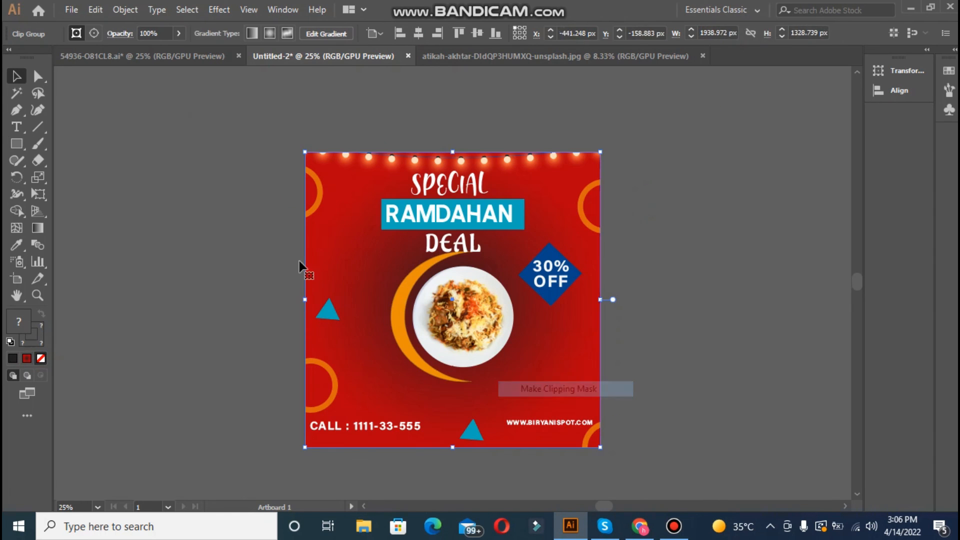
{"action": "left_click", "coordinate": [208, 223]}
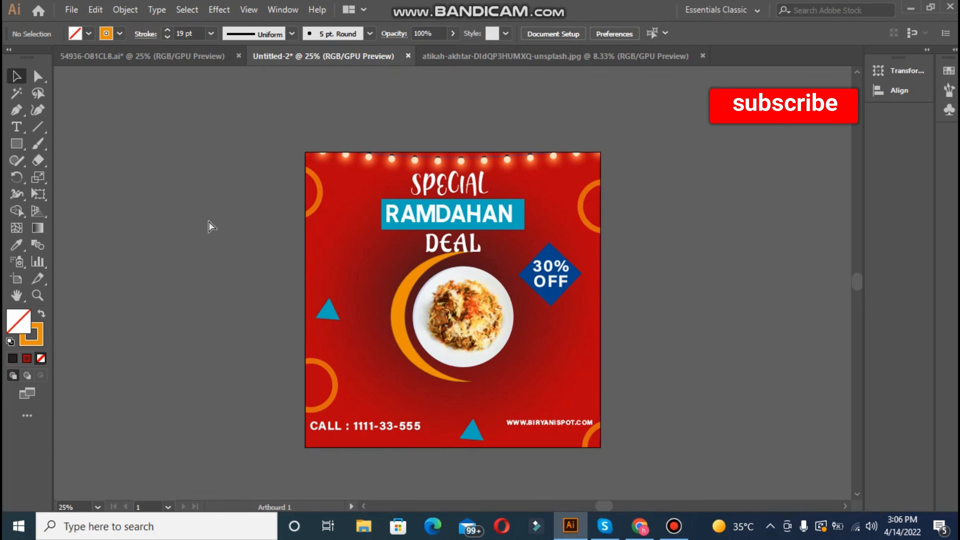
{"action": "key", "text": "ctrl+plus"}
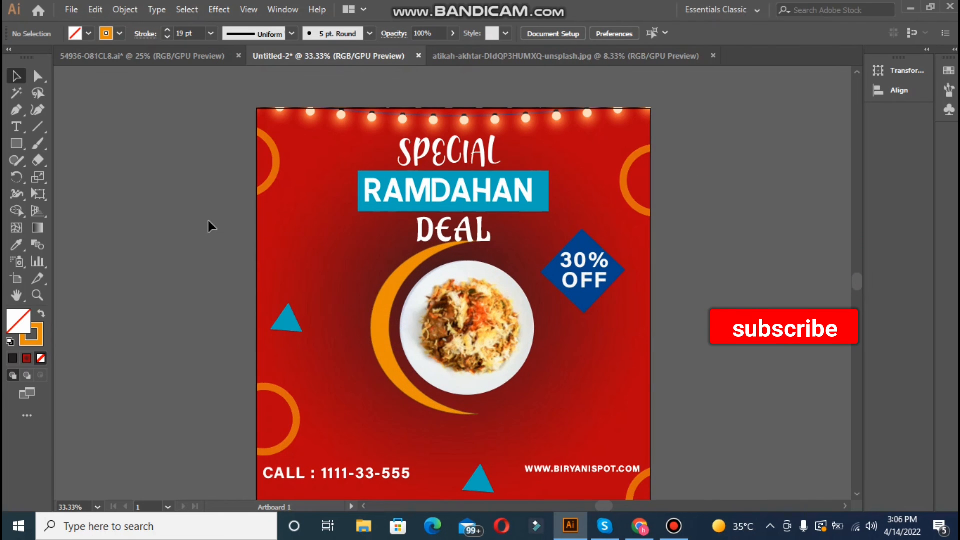